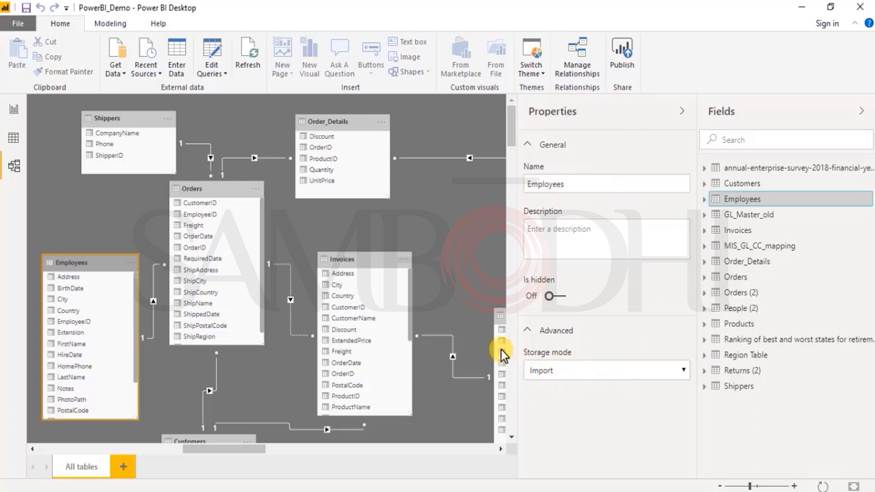
- Delete the MIS_GL_CC_mapping table from the model and confirm its removal
click(745, 251)
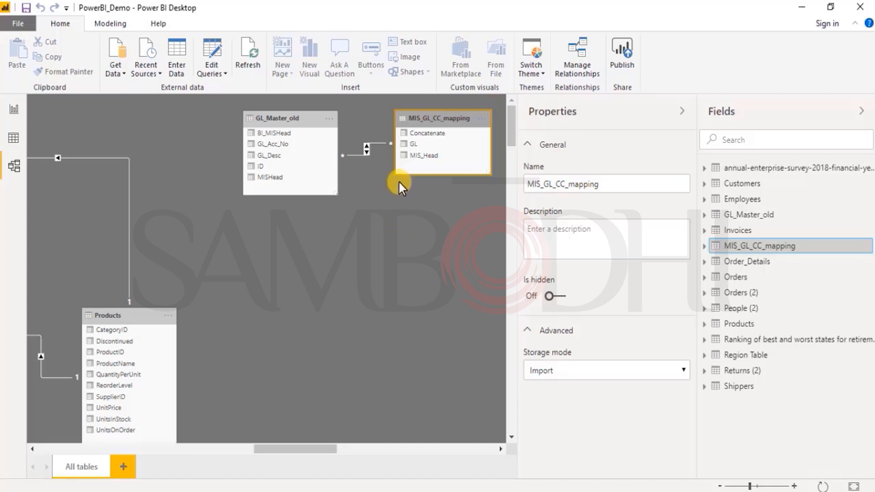
right_click(758, 248)
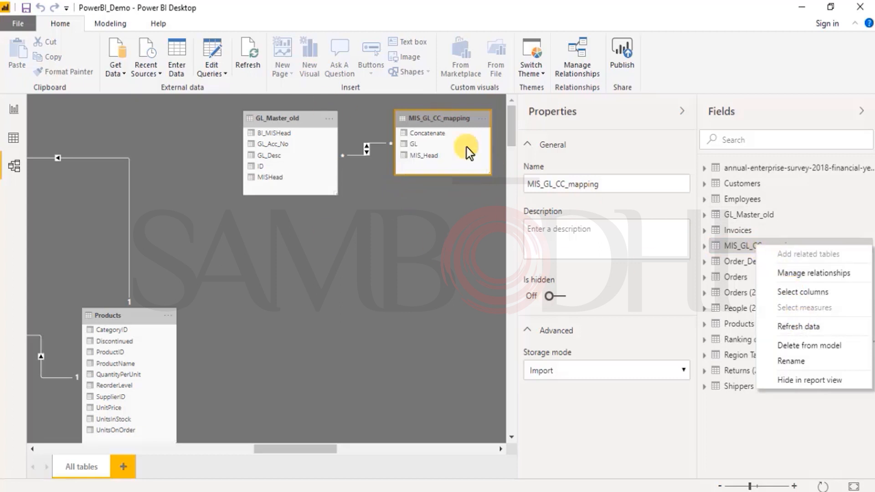
right_click(737, 246)
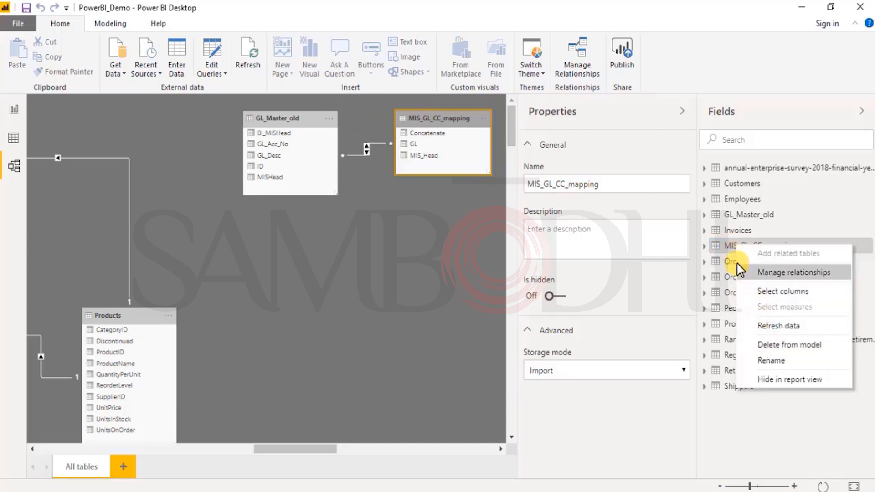
click(779, 347)
click(496, 275)
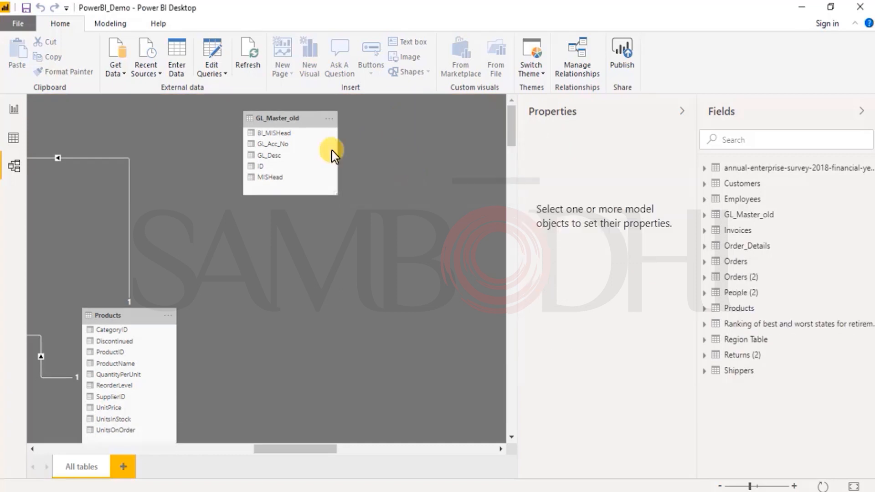
- Delete the GL_Master_old table from the model and confirm its removal
right_click(733, 218)
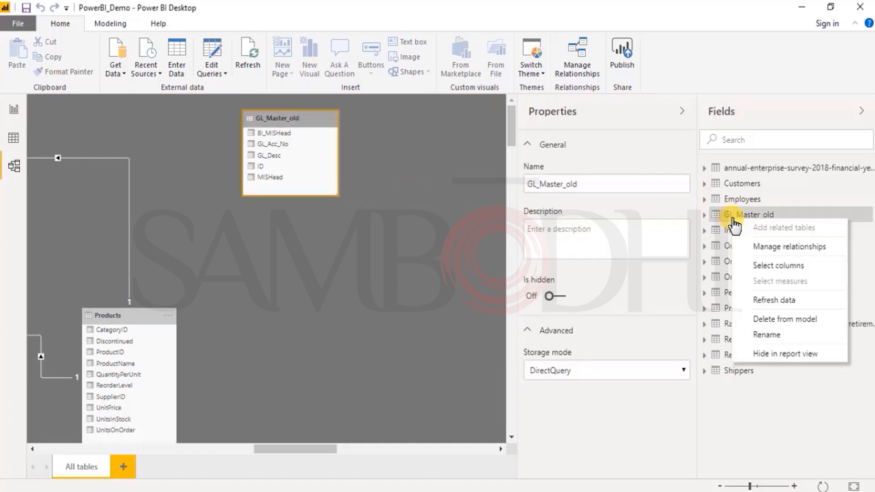
click(784, 318)
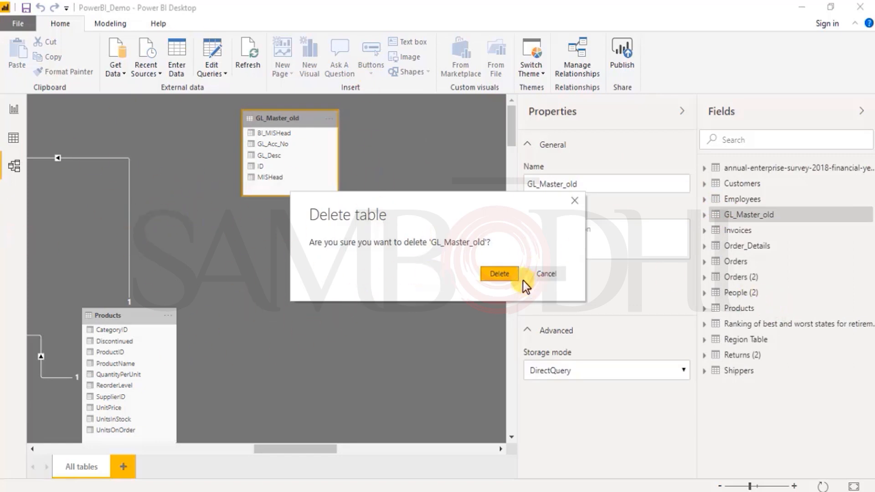
click(491, 274)
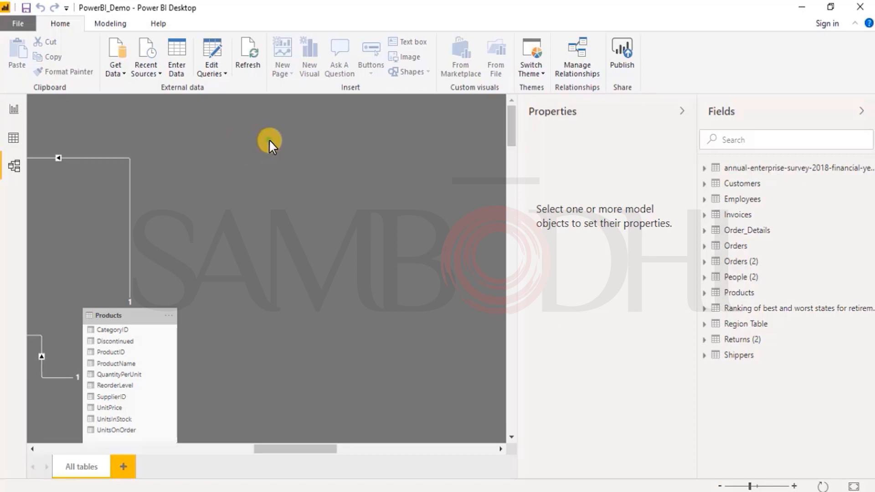
- Connect to the SQL Server database on server 52.74.241.165 using the Import connectivity mode
click(114, 72)
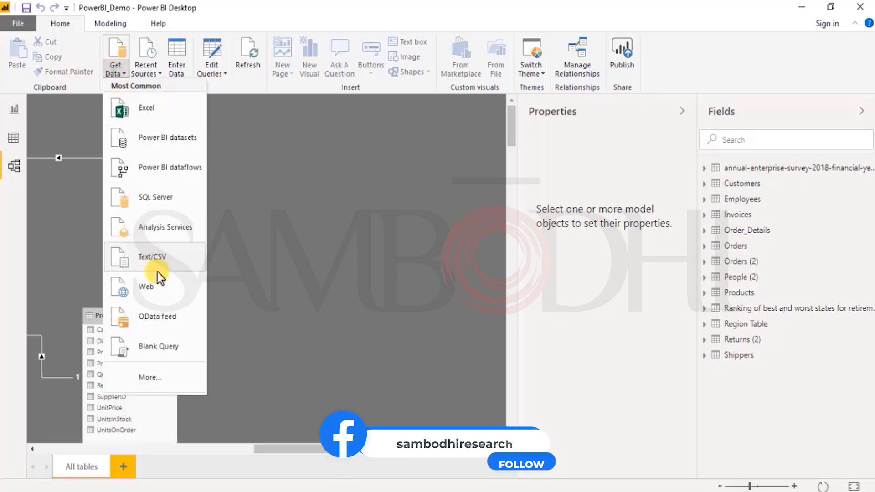
click(150, 377)
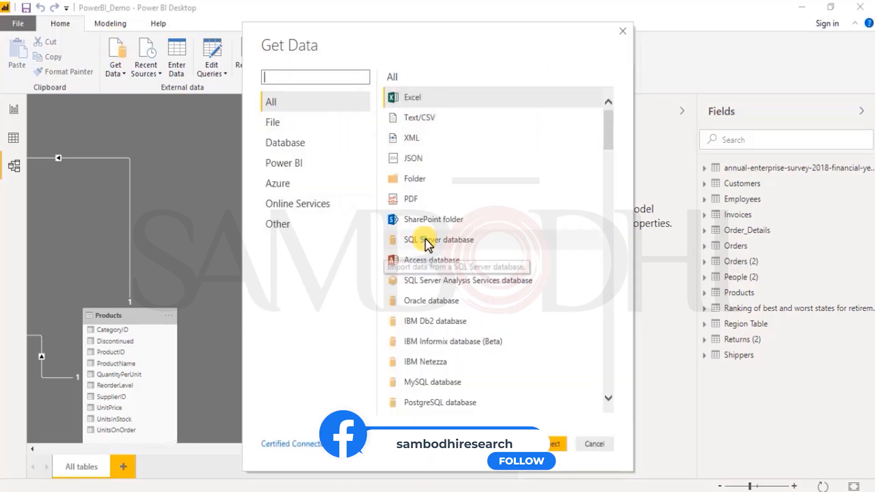
click(397, 240)
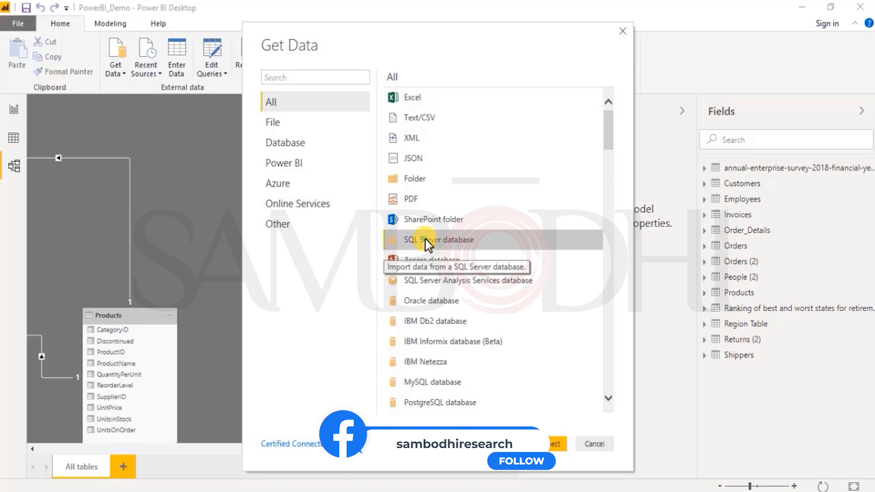
click(547, 444)
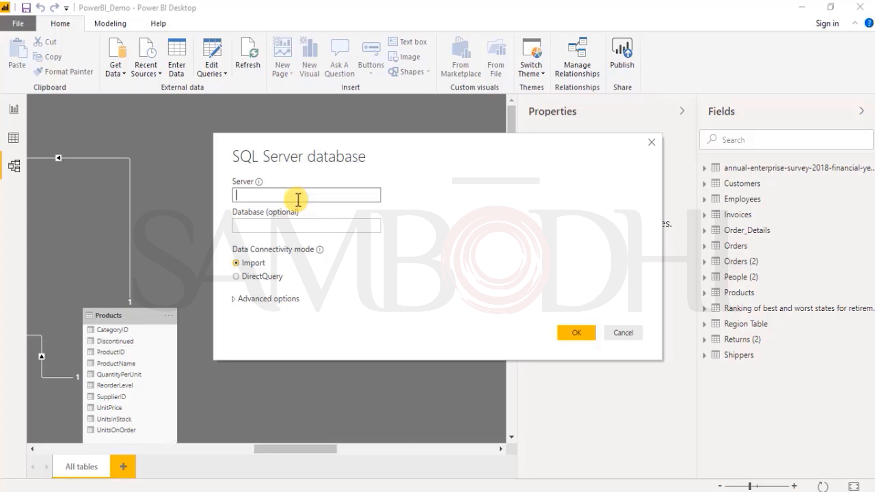
text(52.74.241.165)
click(326, 220)
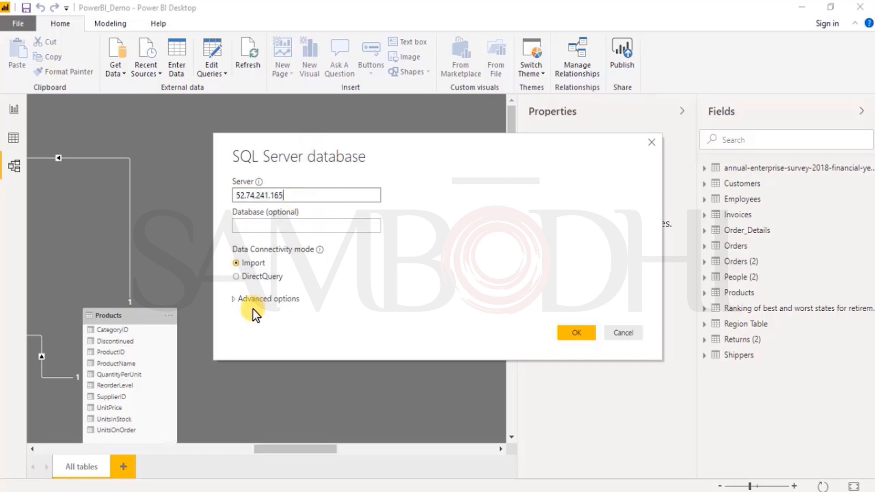
click(571, 332)
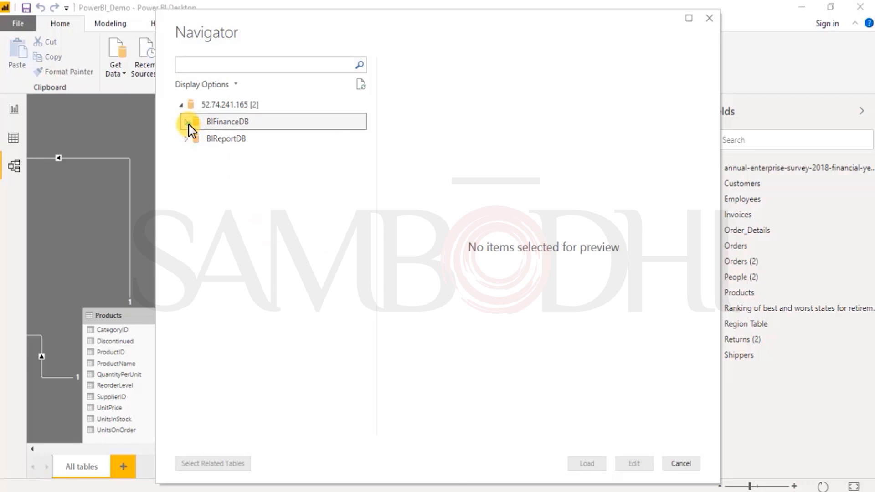
- Load the GL_Master_old table from BIFinanceDB and locate it in the model diagram
click(186, 123)
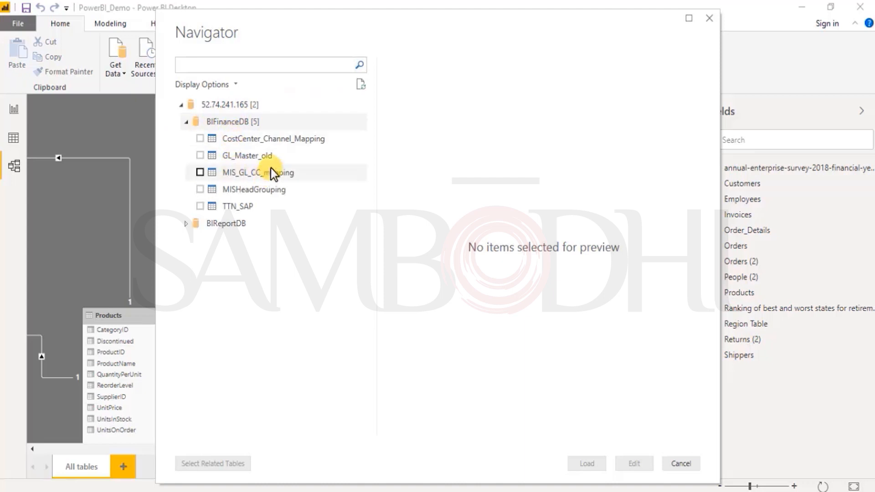
click(237, 156)
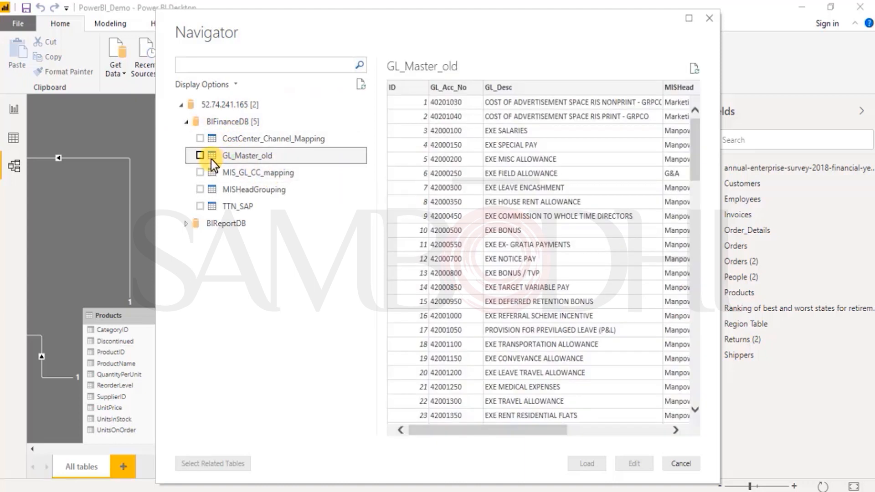
click(200, 156)
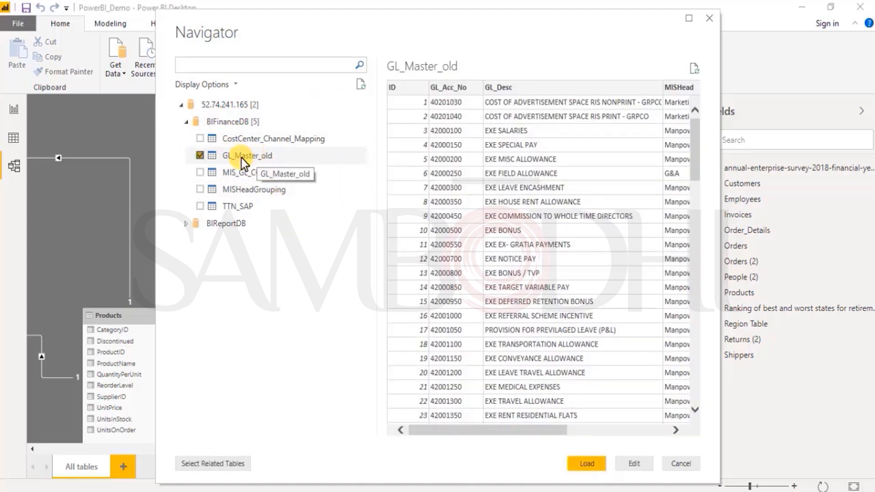
click(587, 464)
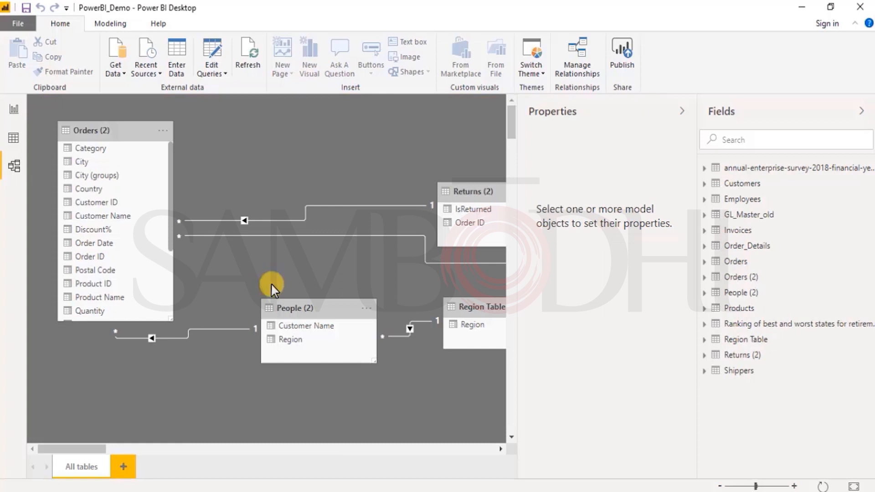
drag(84, 450, 308, 448)
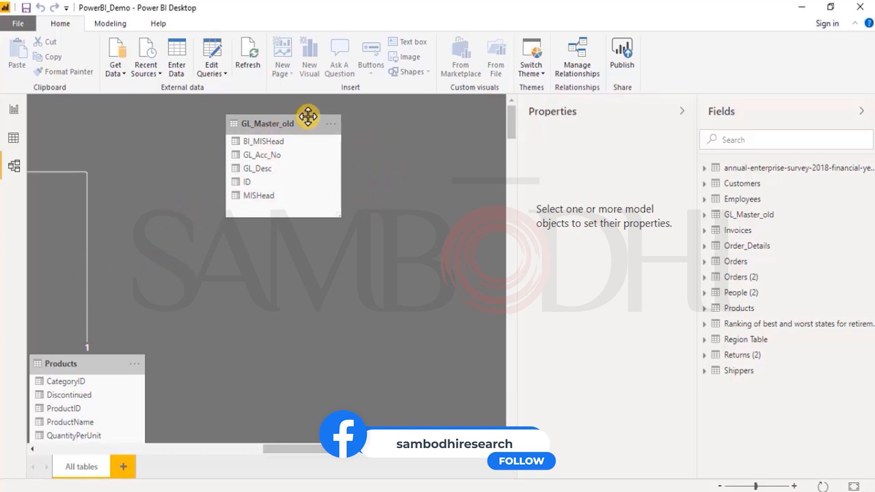
click(125, 70)
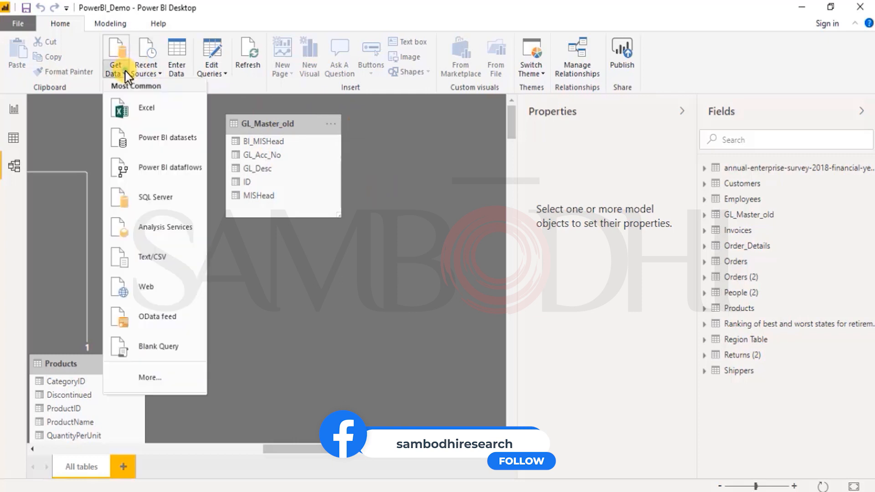
click(159, 201)
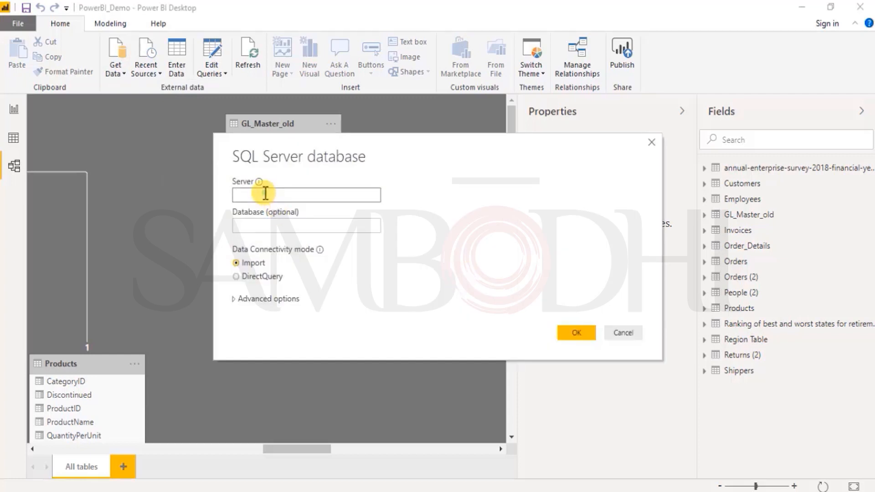
text(52.74.241.165)
key(Return)
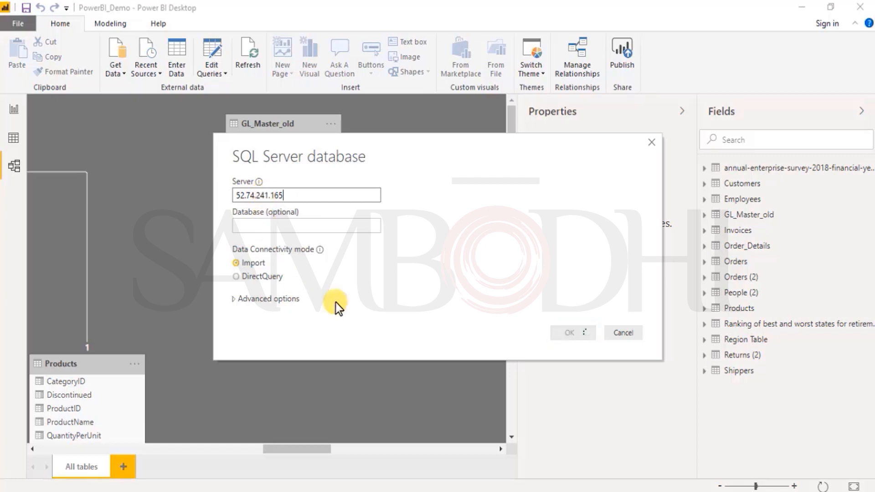
click(620, 334)
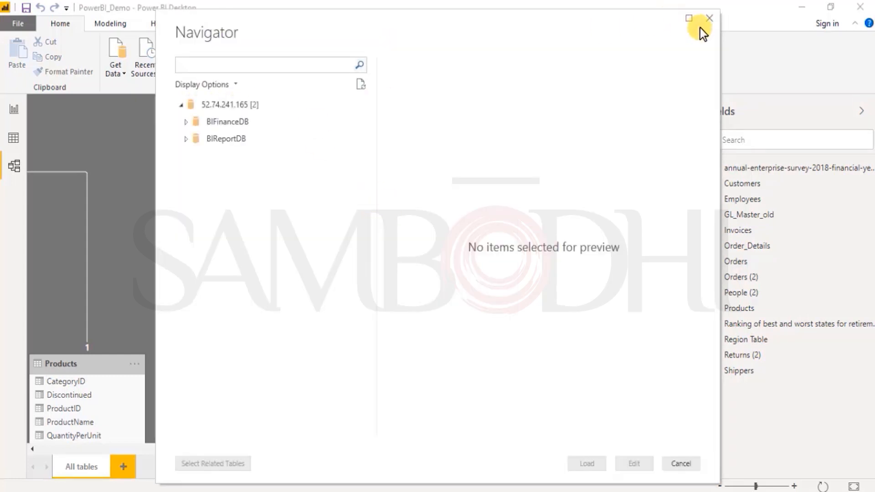
click(703, 21)
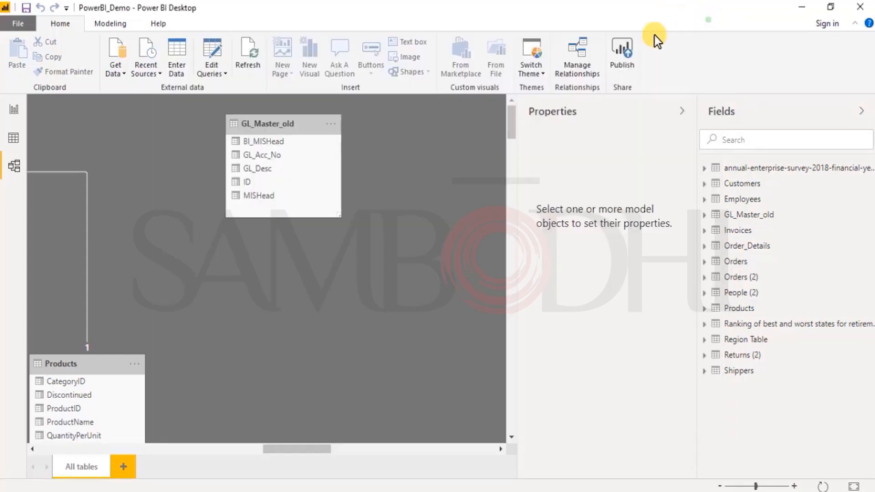
- Connect to the SQL Server database on server 52.74.241.165 using DirectQuery, leaving the advanced options empty
click(121, 66)
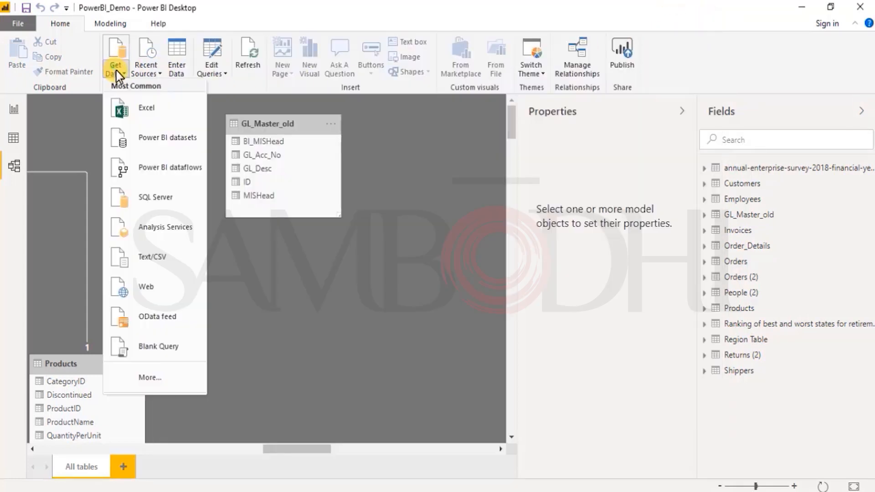
click(152, 205)
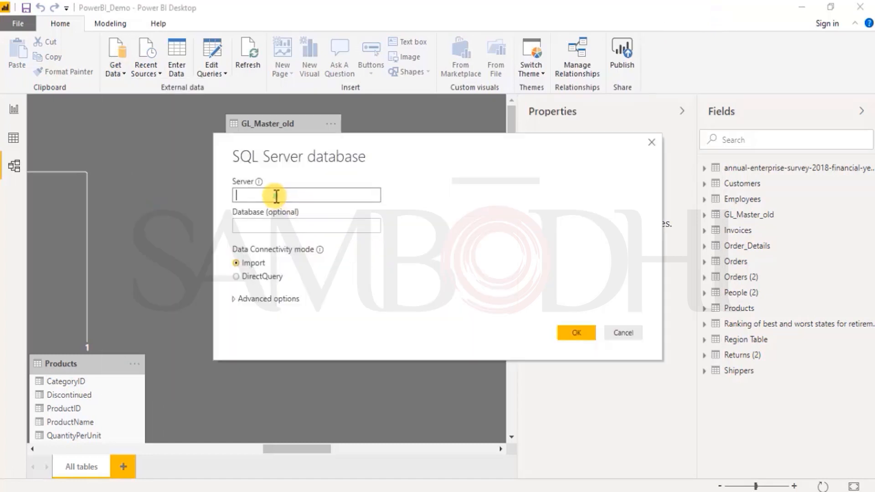
click(276, 196)
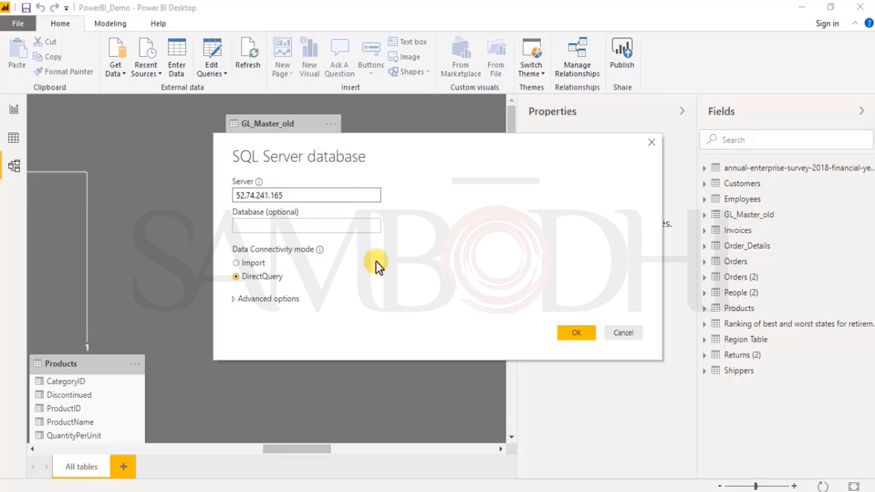
click(580, 336)
click(241, 299)
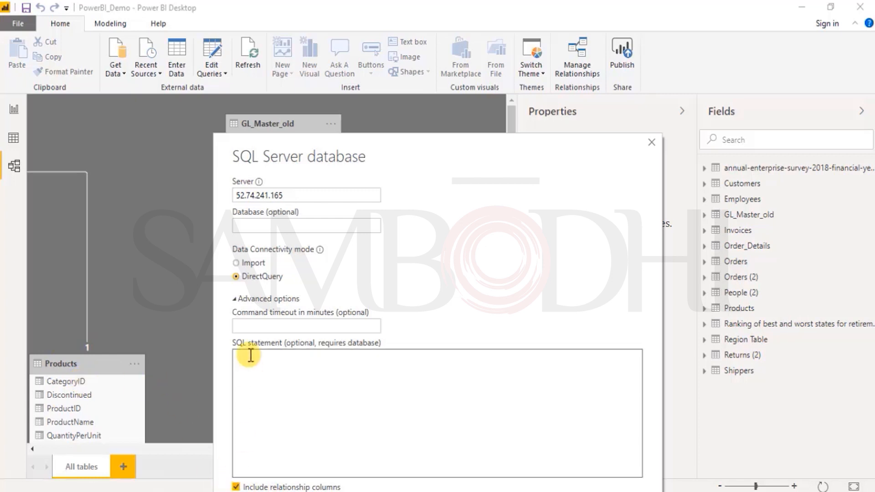
click(247, 299)
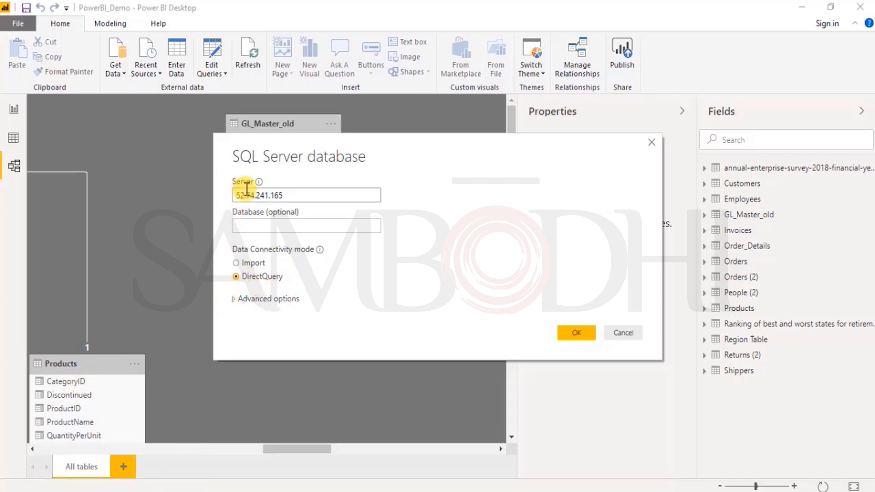
click(579, 335)
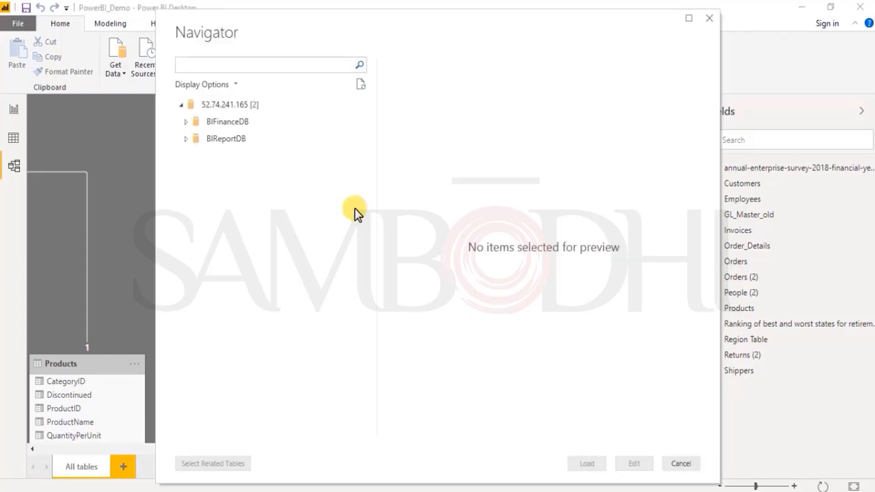
- Load the MIS_GL_CC_mapping table from BIFinanceDB and select it in the model to show its properties
click(186, 123)
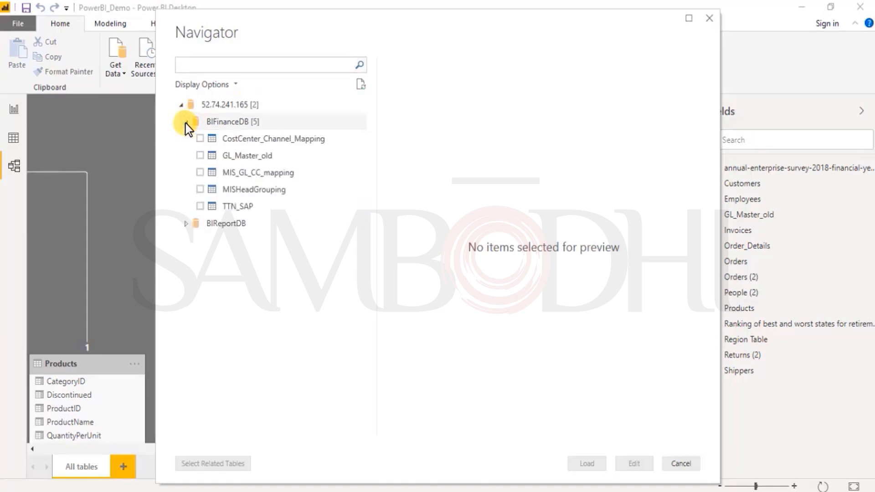
click(200, 173)
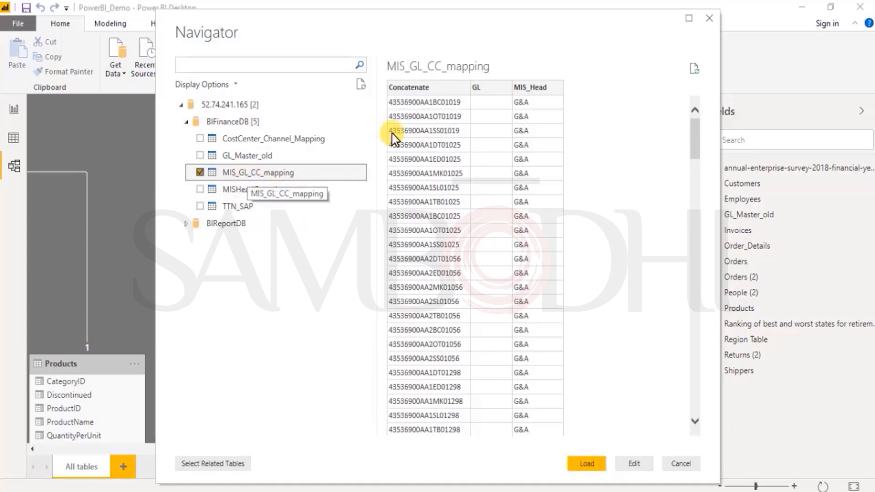
click(491, 186)
scroll(491, 186, down, 15)
scroll(500, 320, down, 10)
scroll(494, 319, up, 20)
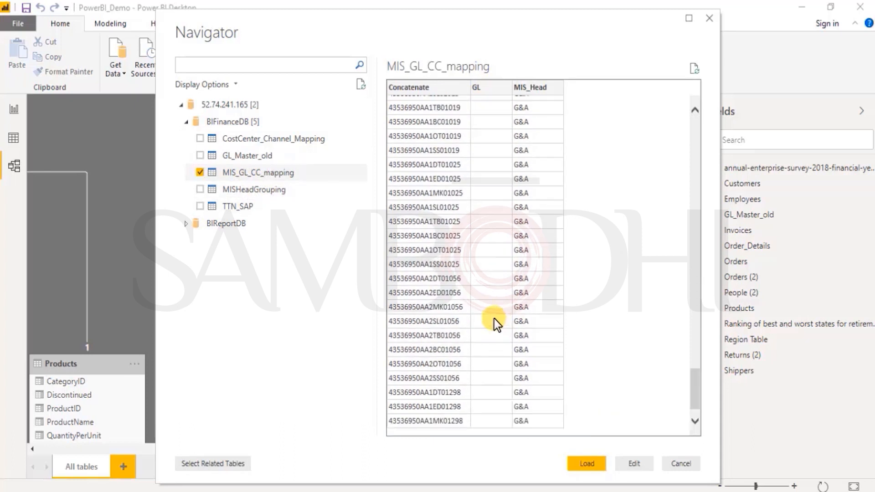
click(588, 464)
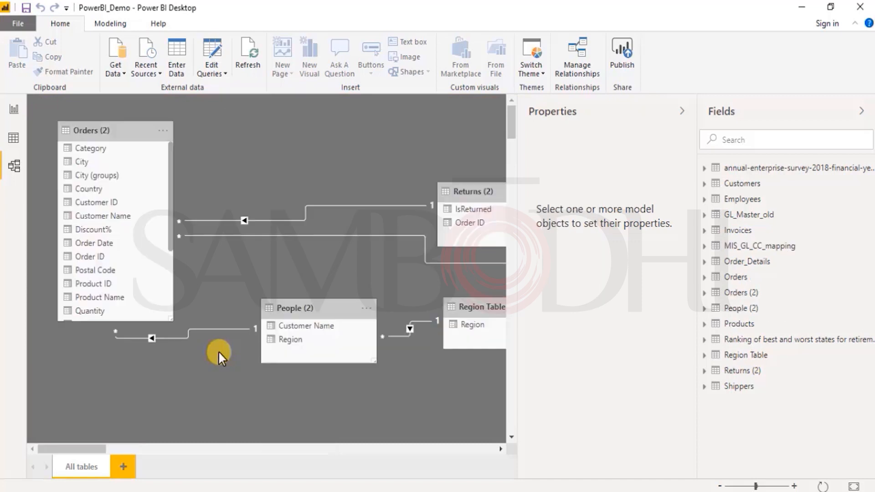
drag(94, 450, 335, 452)
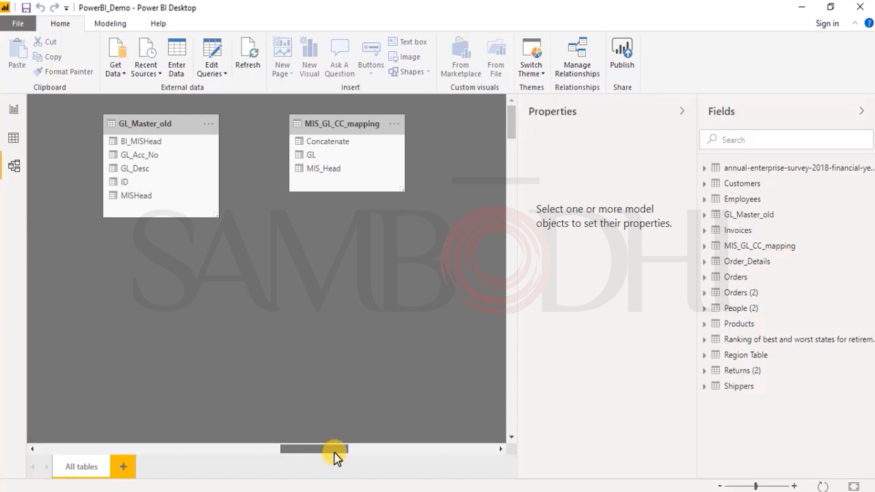
click(764, 248)
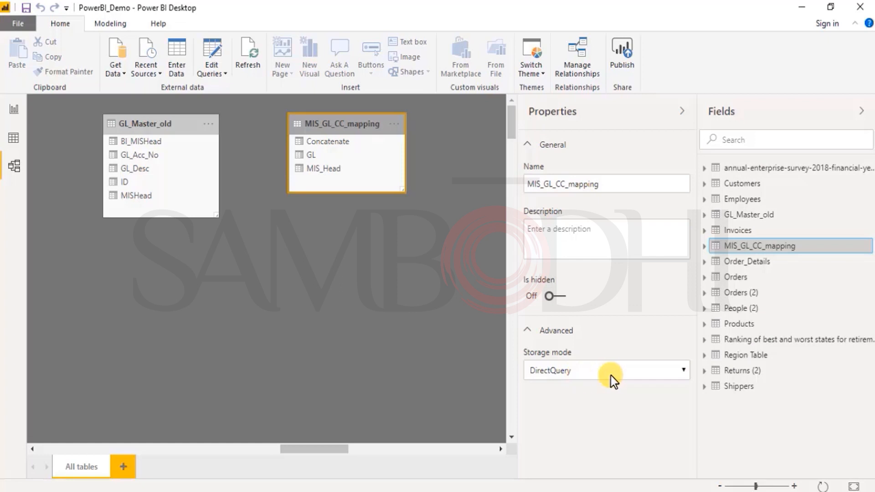
- Review the storage mode options of the MIS_GL_CC_mapping table and leave its properties without making a change
click(623, 375)
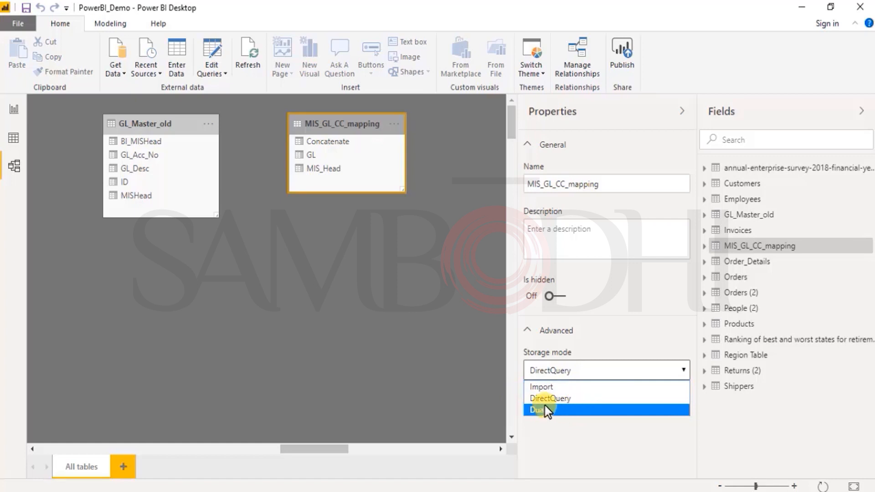
click(626, 449)
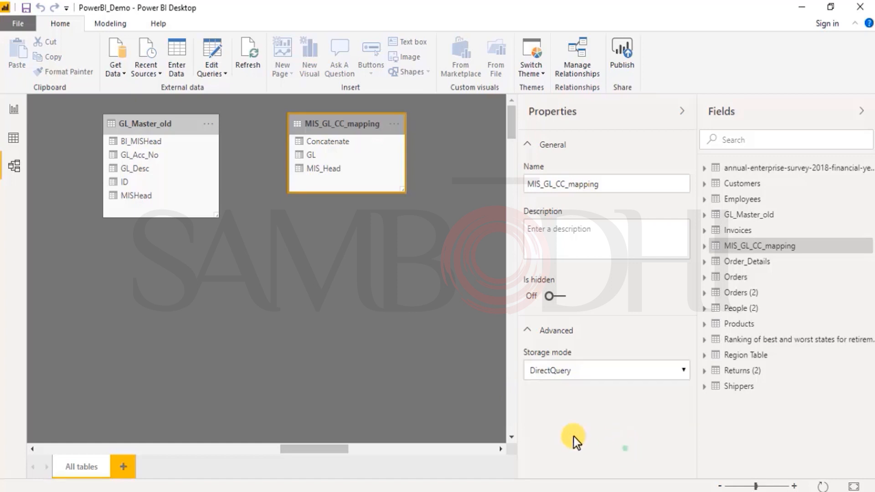
click(578, 231)
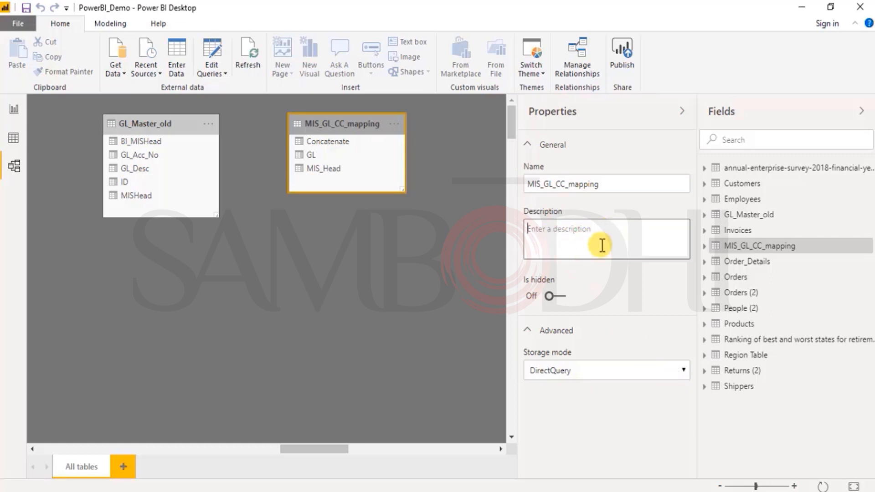
click(422, 255)
- Change the cardinality of the relationship between Orders and Employees to Many to Many (*:*)
drag(342, 456, 232, 451)
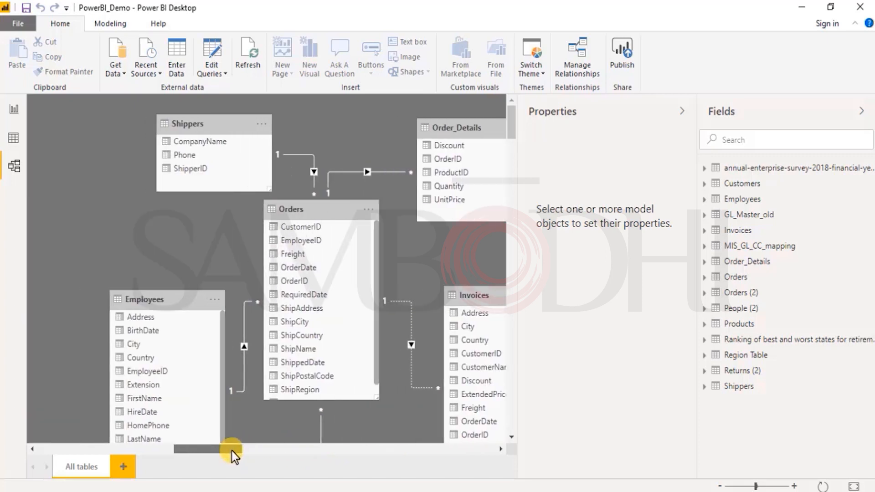
double_click(243, 345)
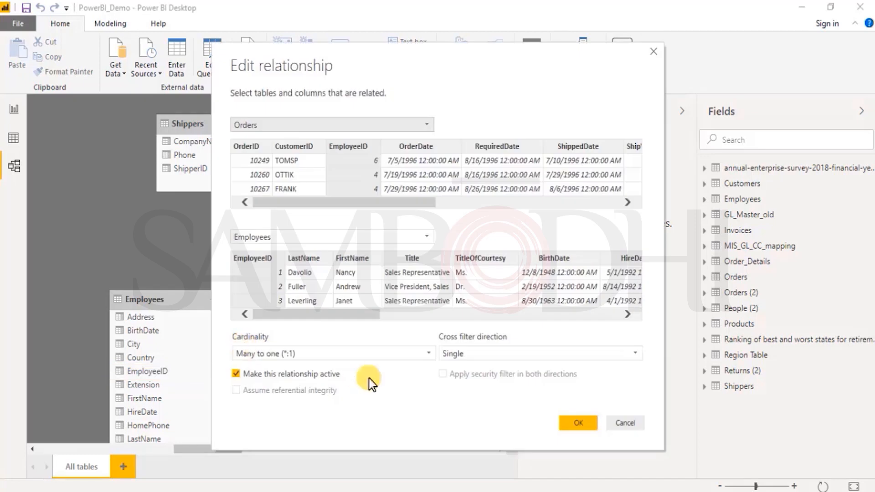
click(342, 353)
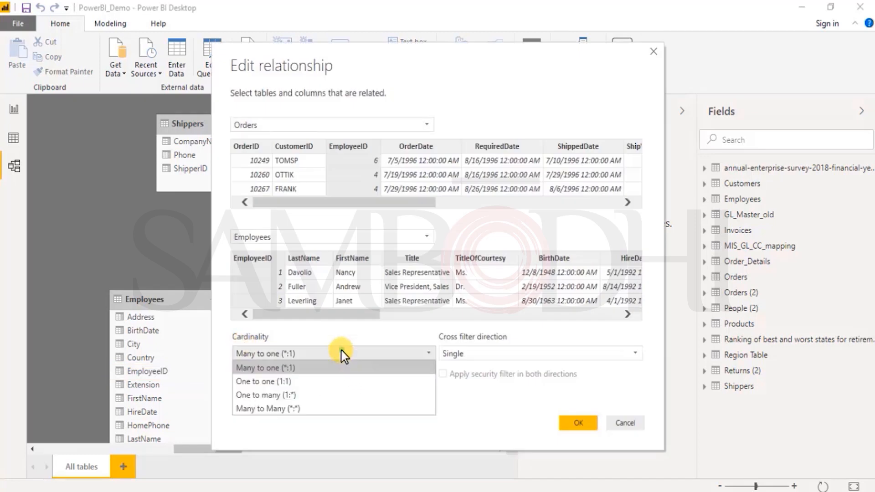
click(324, 408)
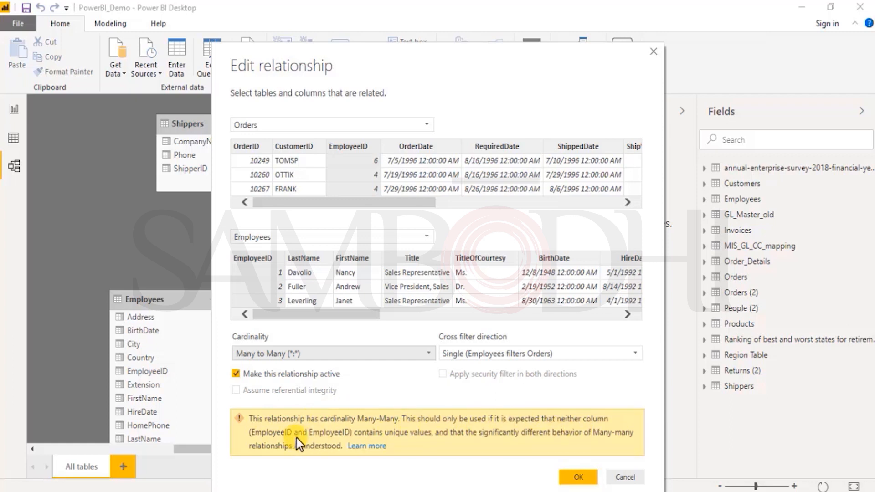
click(578, 479)
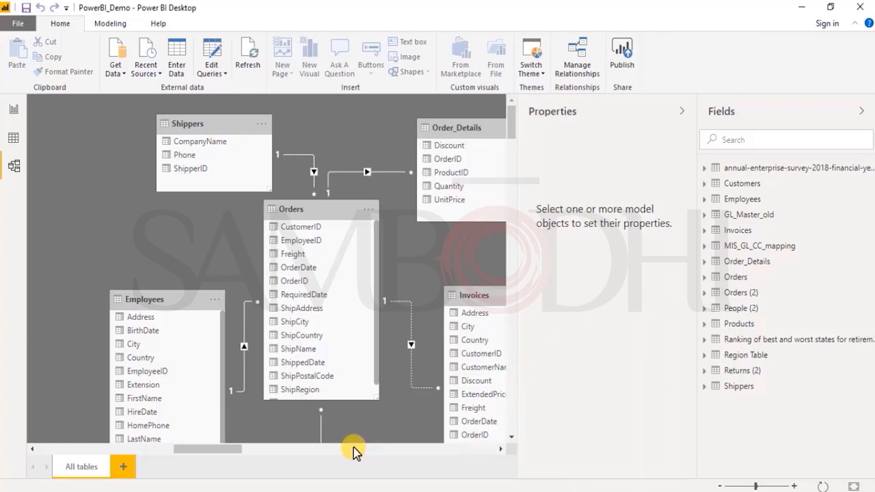
- Try One to one (1:1) cardinality on the Orders–Employees relationship and restore it to Many to one (*:1)
double_click(242, 346)
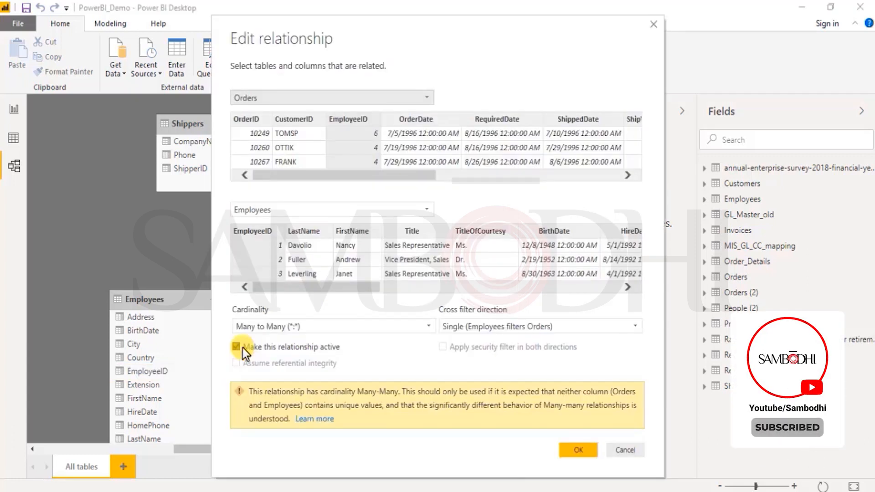
click(328, 327)
click(273, 354)
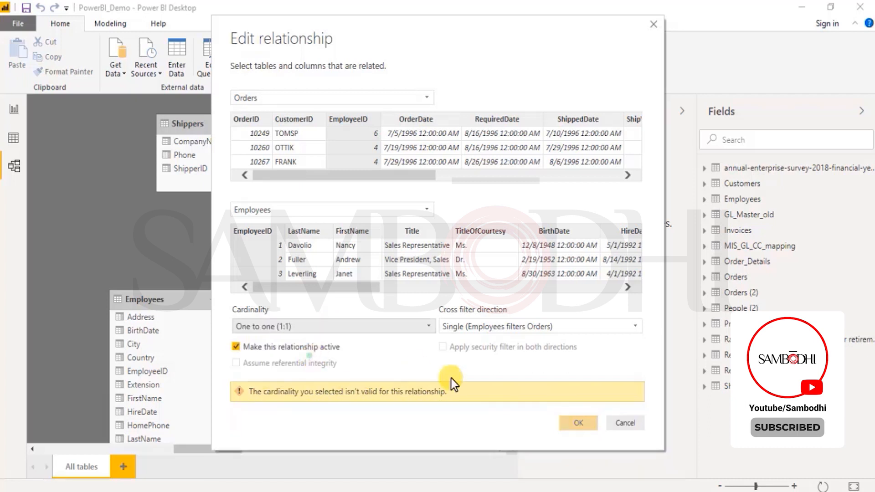
click(283, 326)
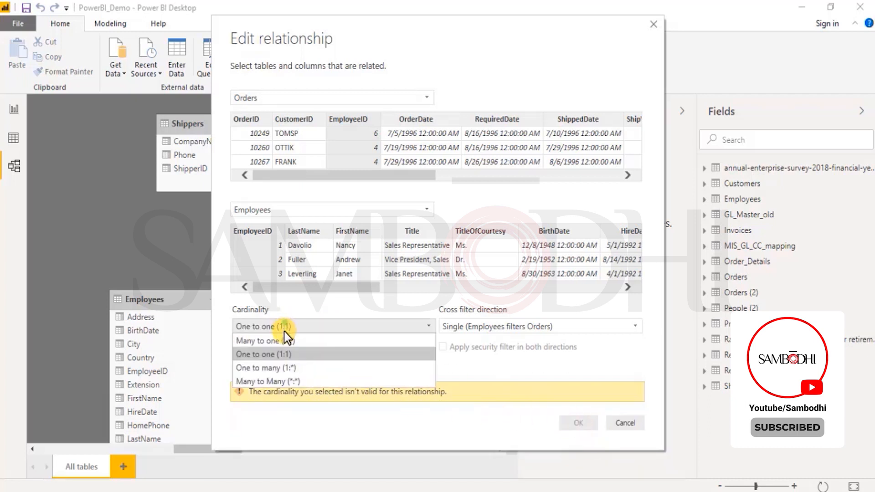
click(283, 341)
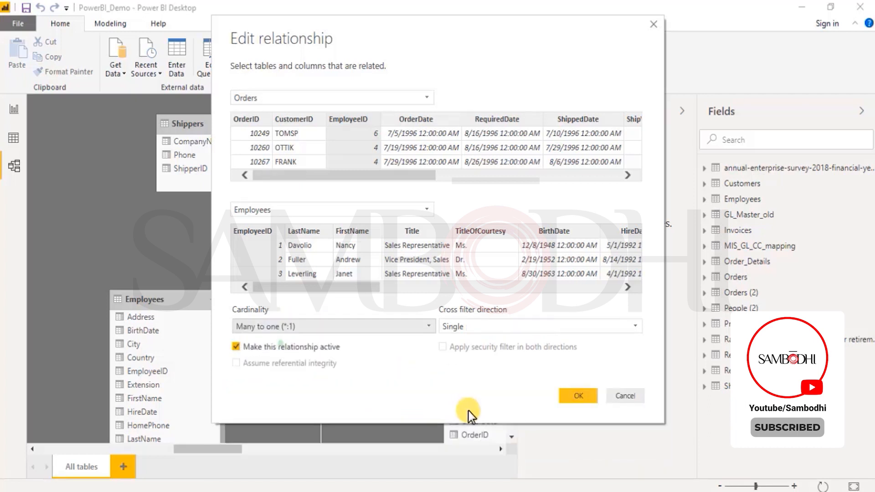
click(578, 396)
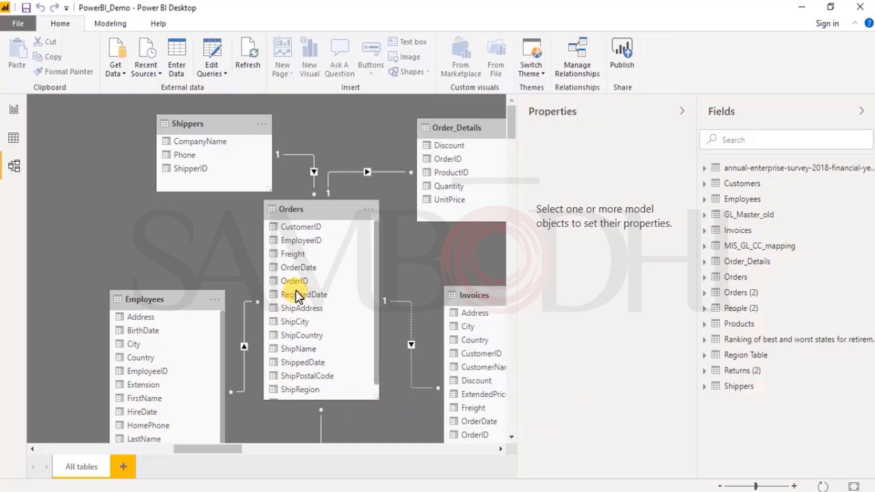
- Compare the row data available for the GL_Master_old and MIS_GL_CC_mapping tables in the data view
drag(230, 452, 328, 449)
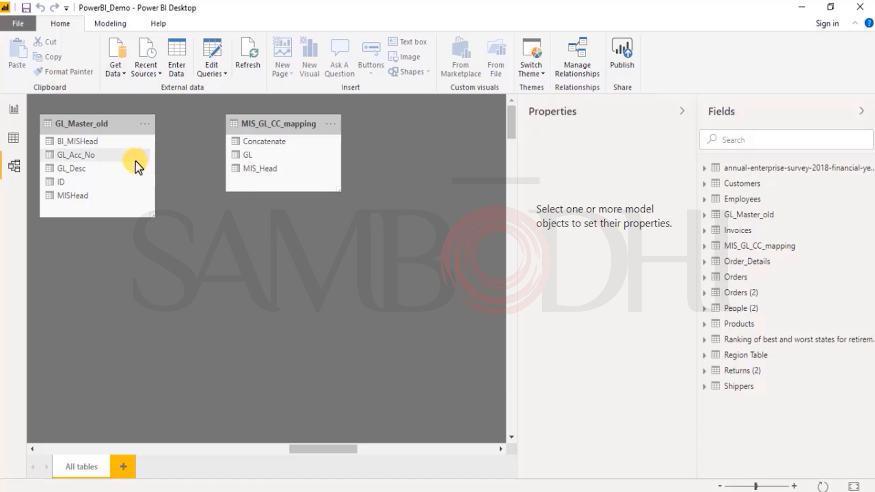
click(12, 139)
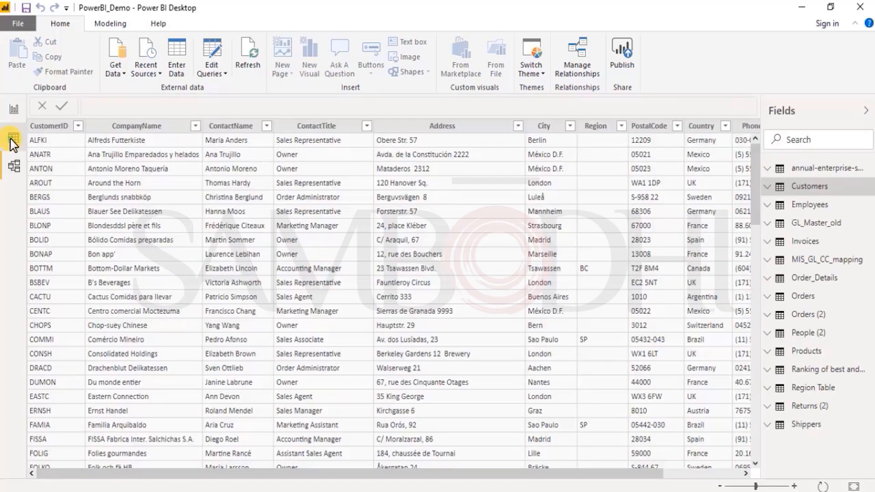
click(796, 226)
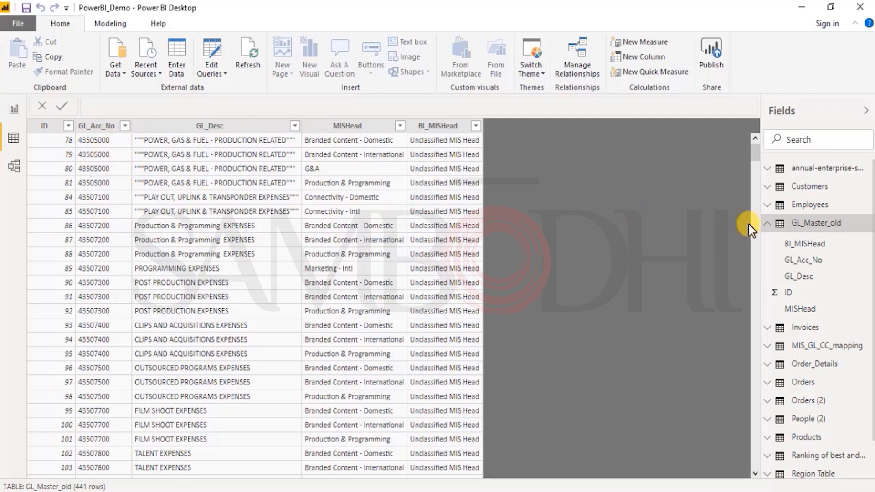
click(768, 223)
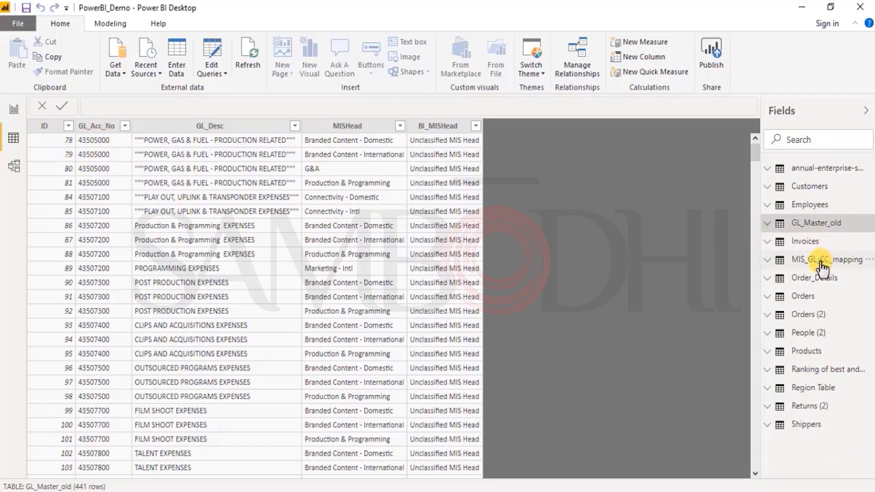
click(822, 264)
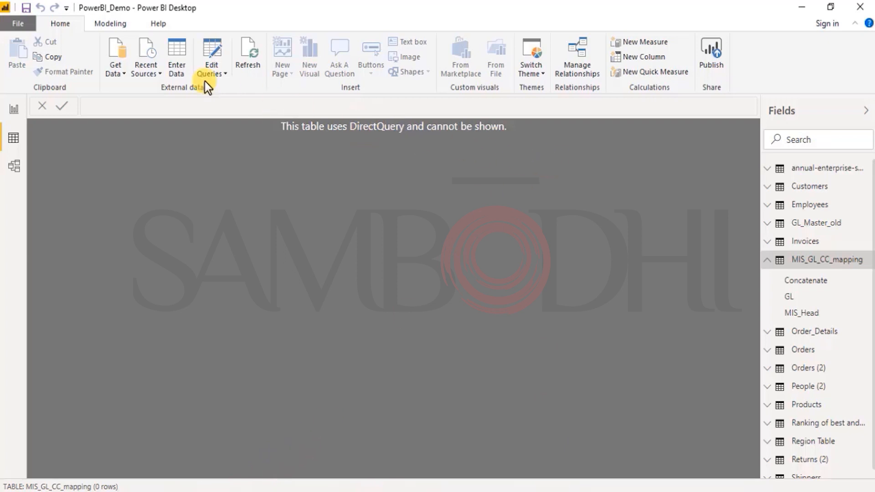
- Connect to the SQL Server database using DirectQuery, correcting the server address to 52.74.241.165
click(120, 71)
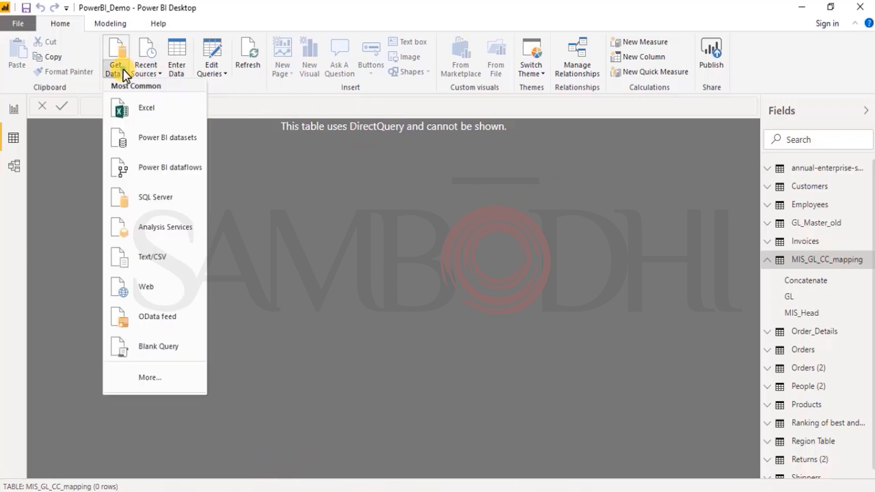
click(142, 205)
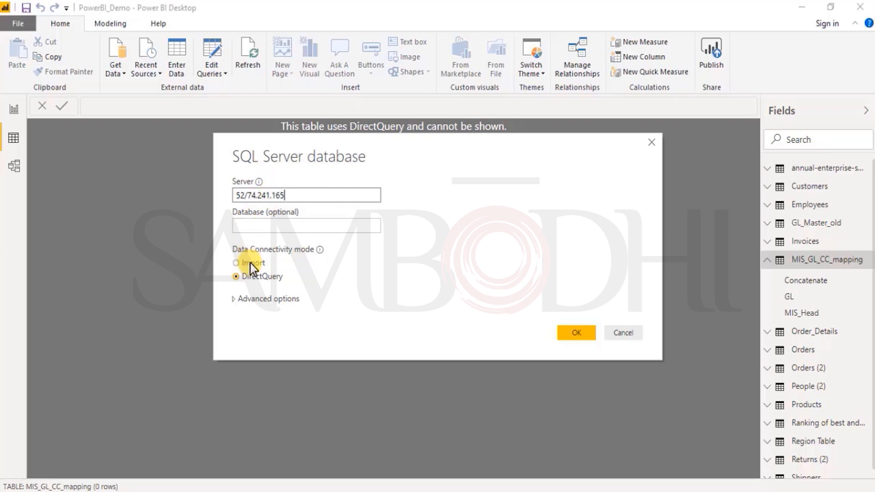
click(576, 333)
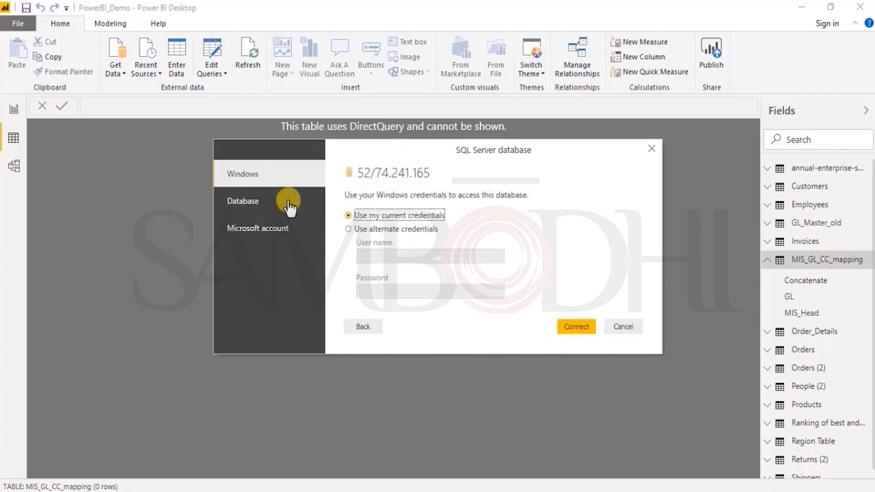
click(360, 327)
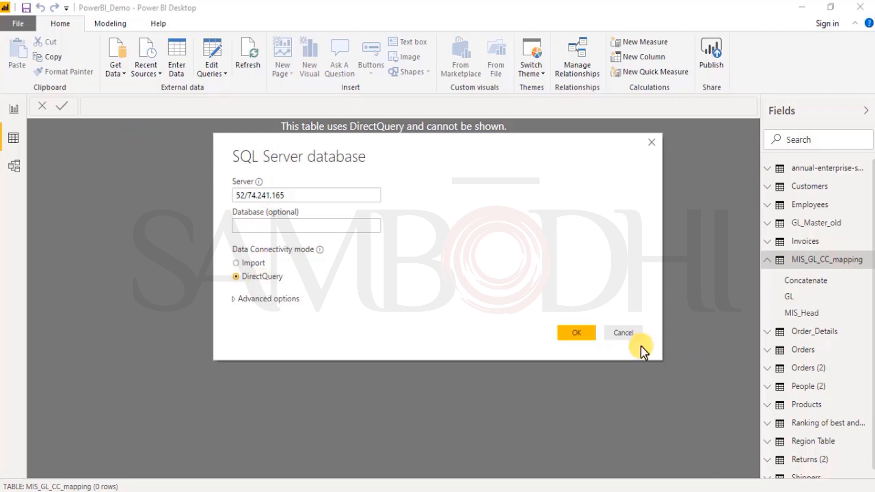
click(592, 336)
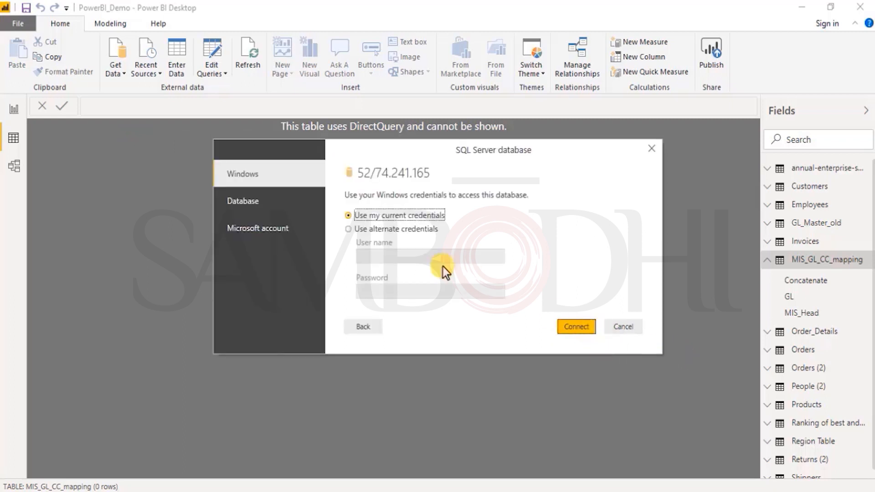
click(385, 230)
click(403, 215)
click(367, 327)
click(242, 196)
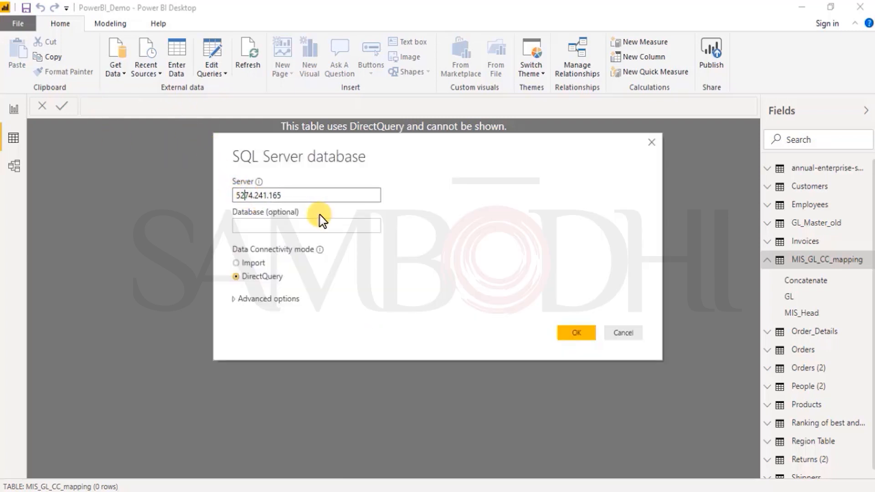
click(577, 338)
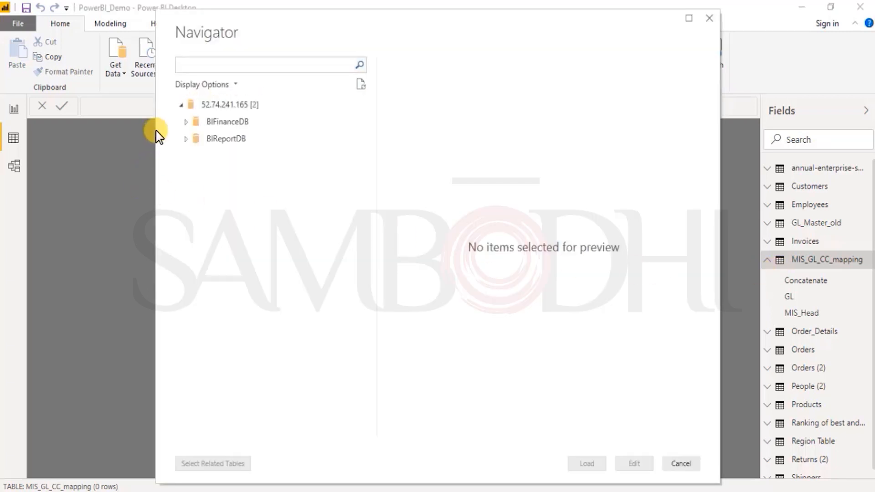
- Preview the rows of the MIS_GL_CC_mapping table in BIFinanceDB and close the Navigator without loading anything
click(185, 122)
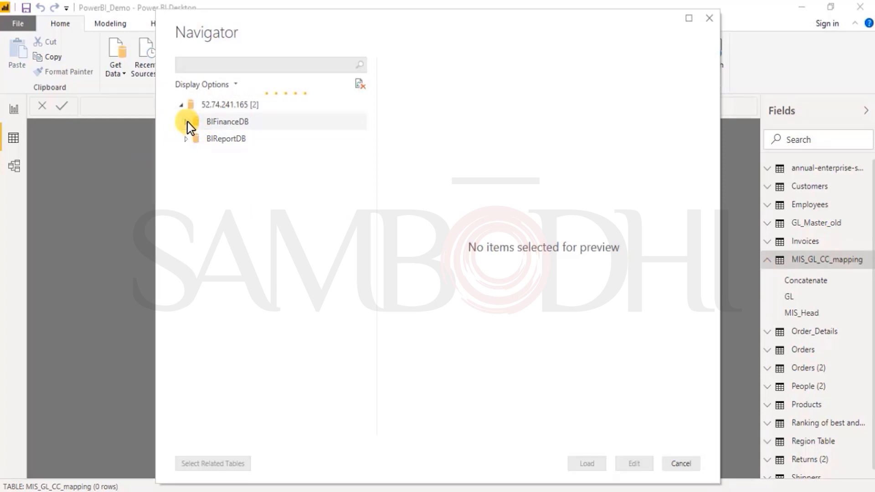
click(259, 174)
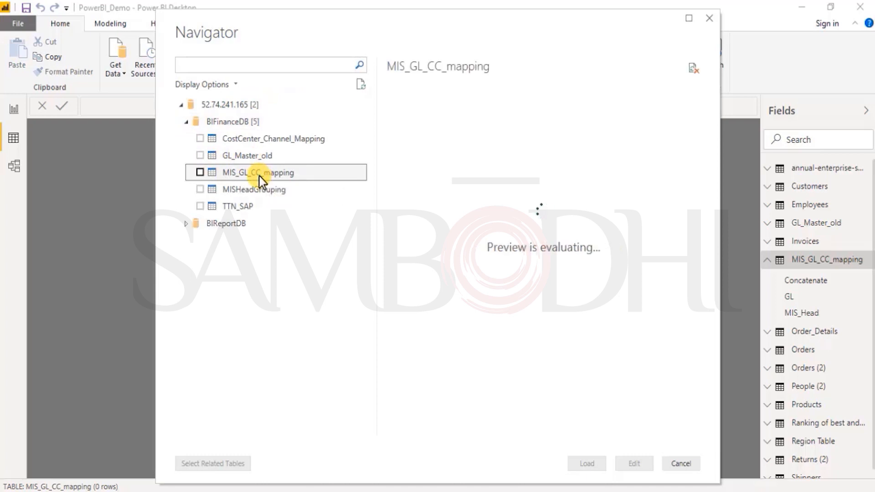
scroll(485, 307, down, 10)
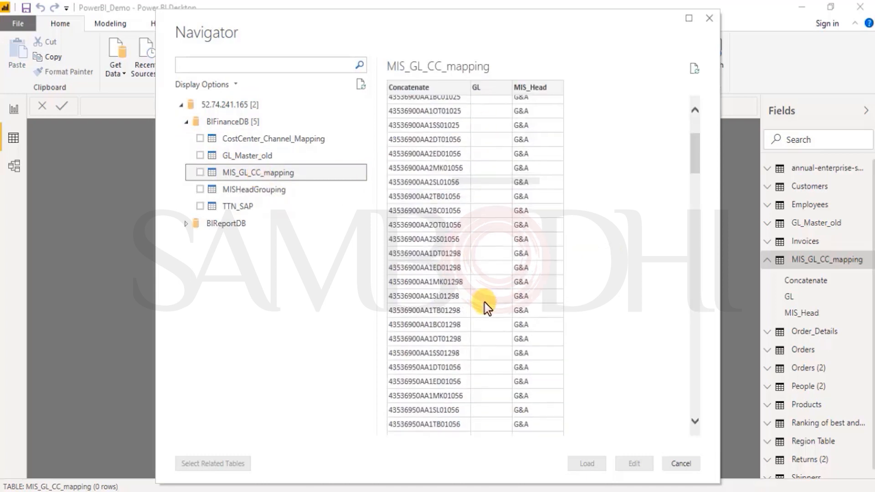
click(433, 417)
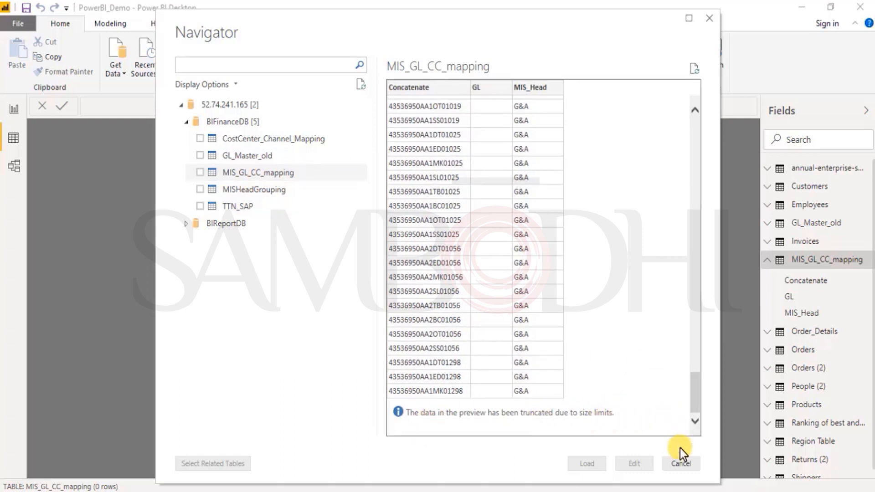
click(681, 463)
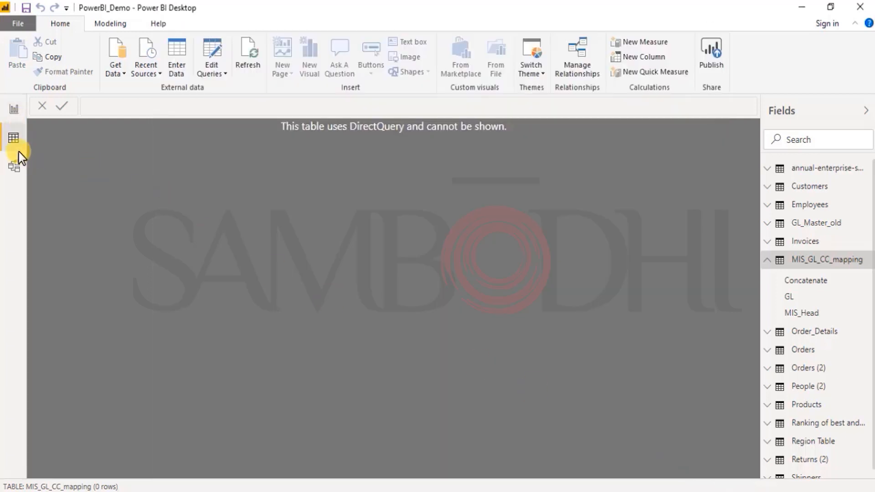
- Relate GL_Acc_No in GL_Master_old to GL in MIS_GL_CC_mapping as an active Many to Many (*:*) relationship with cross filter direction Both
click(13, 167)
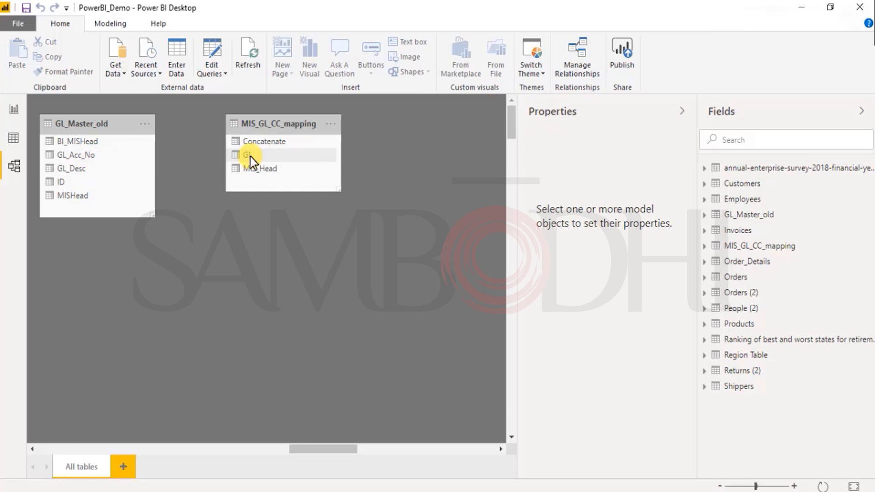
drag(89, 155, 268, 154)
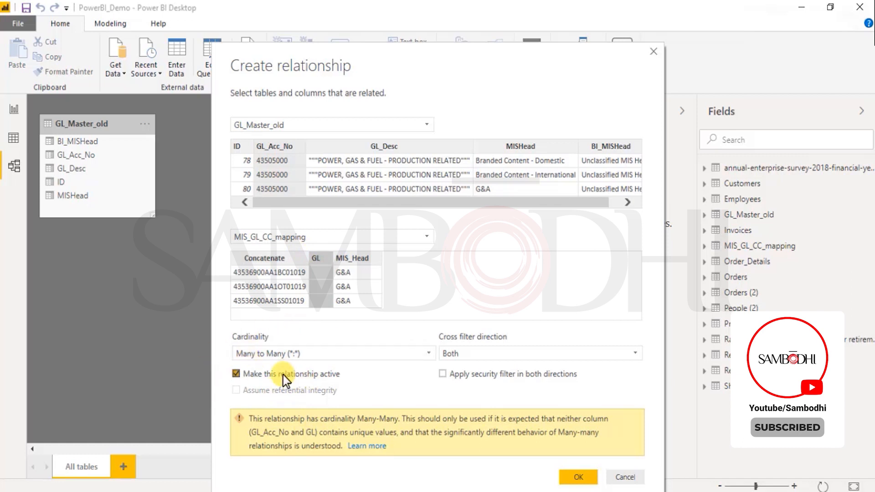
click(442, 374)
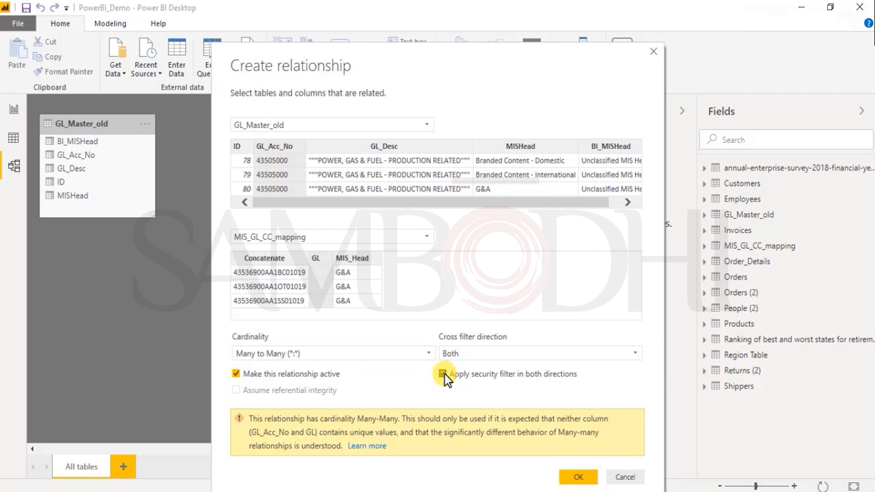
click(480, 354)
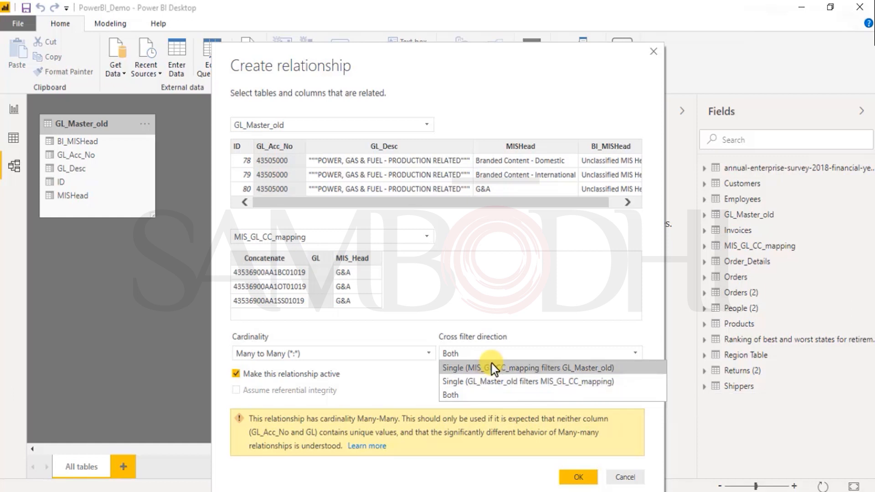
click(474, 396)
click(442, 374)
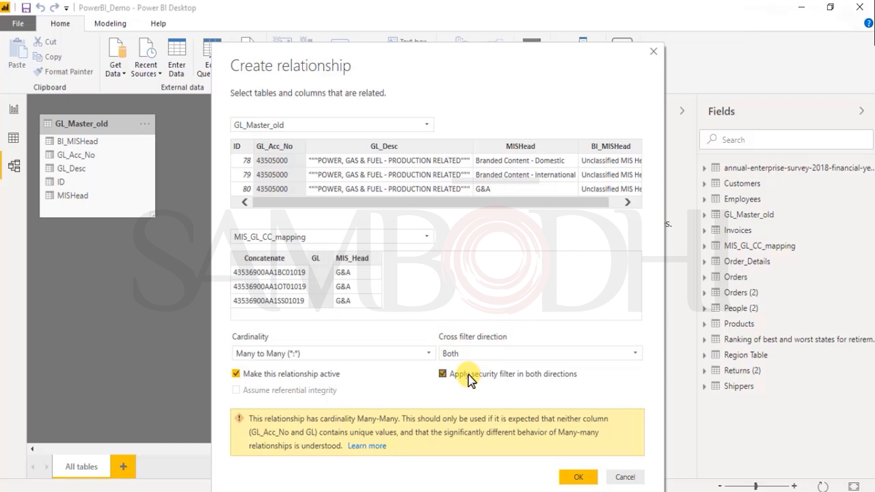
click(281, 377)
click(281, 377)
click(443, 375)
click(584, 479)
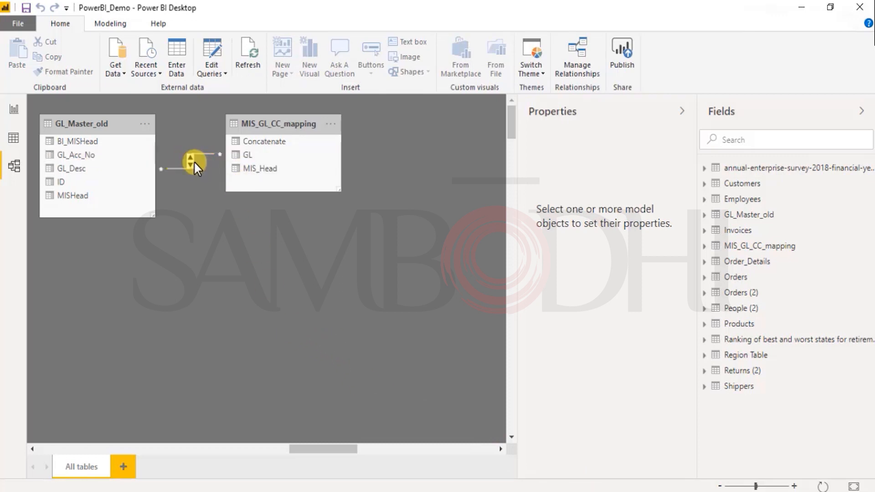
- Add a report page named "Many to Many"
click(13, 112)
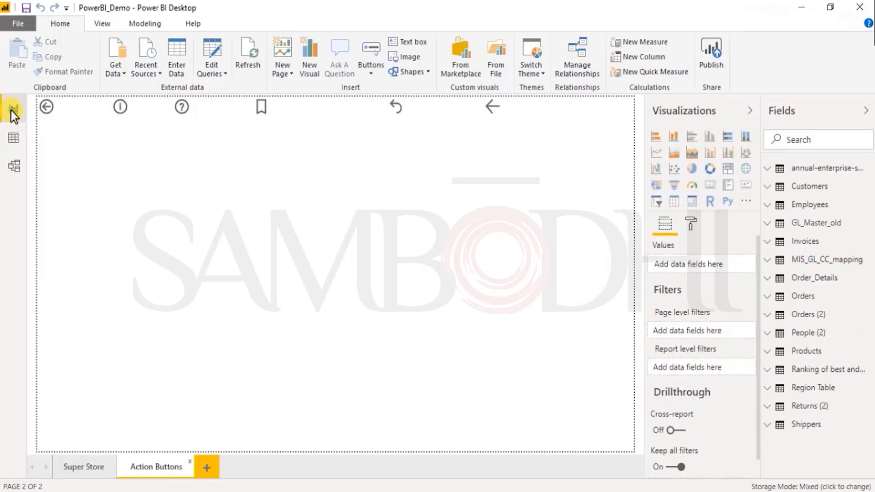
click(210, 471)
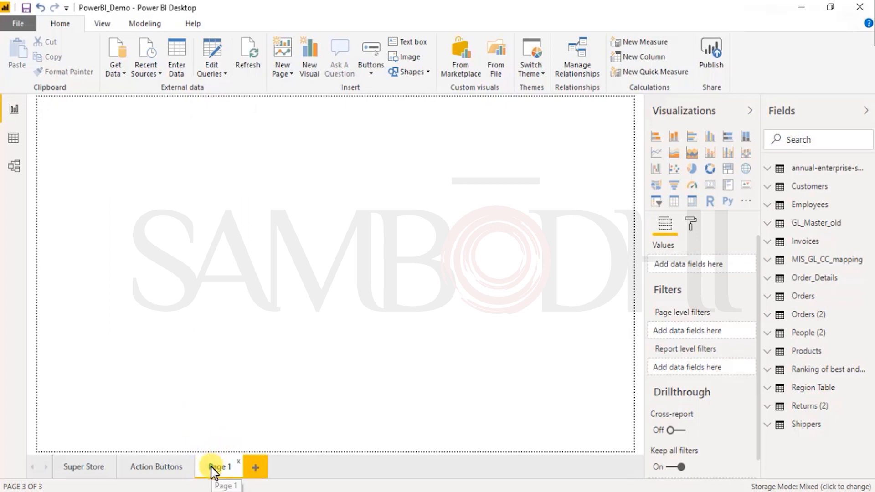
double_click(212, 470)
text(Many to)
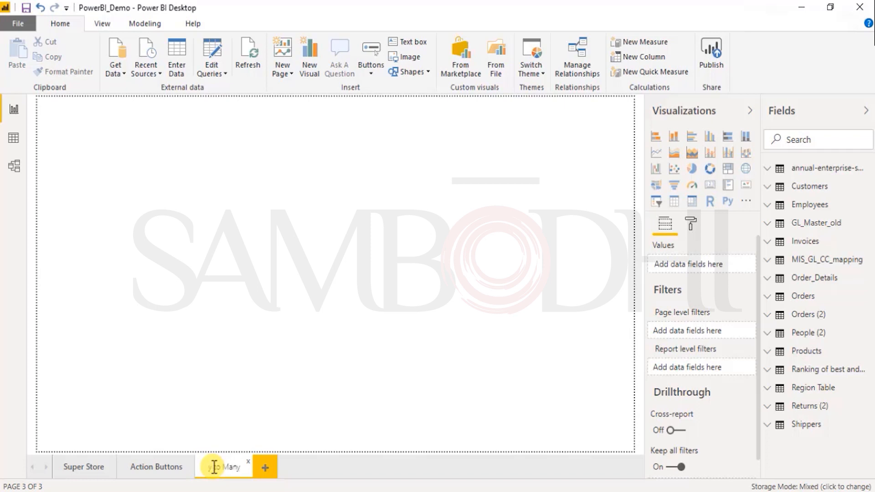
click(284, 318)
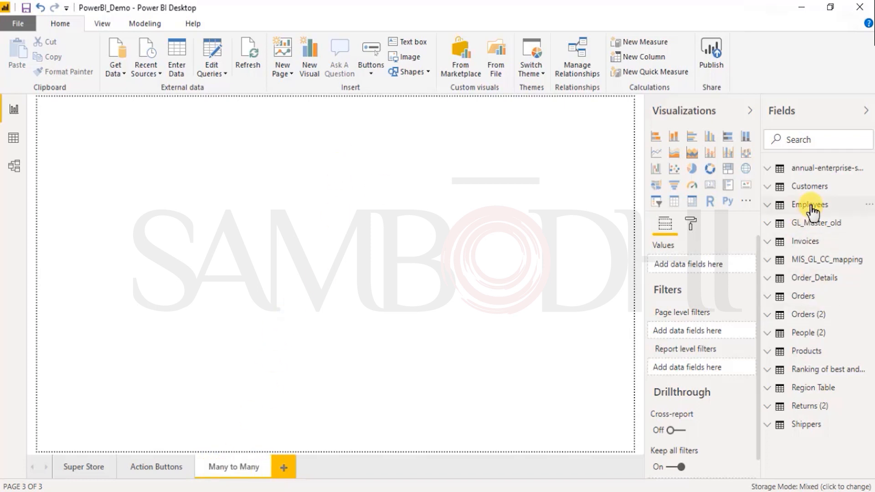
click(771, 242)
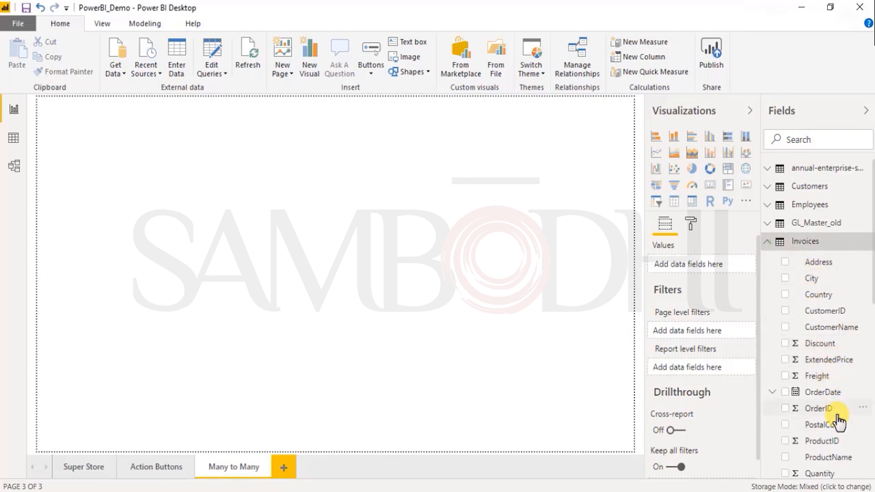
scroll(828, 370, down, 3)
scroll(806, 347, up, 3)
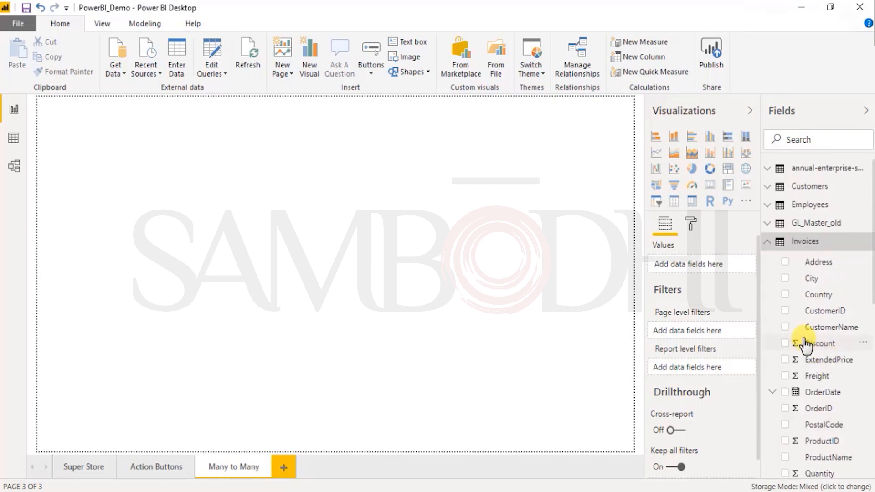
click(771, 243)
- Add a slicer for GL_Acc_No from the GL_Master_old table to the Many to Many page
click(770, 224)
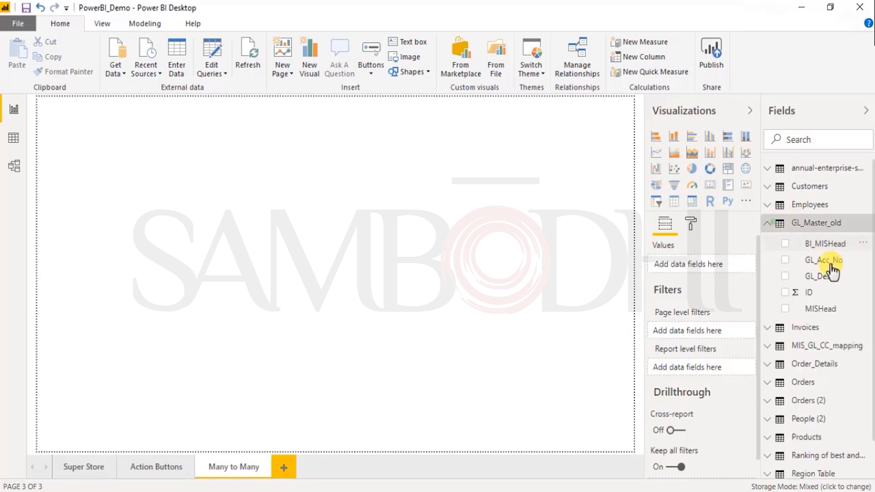
drag(830, 268, 135, 177)
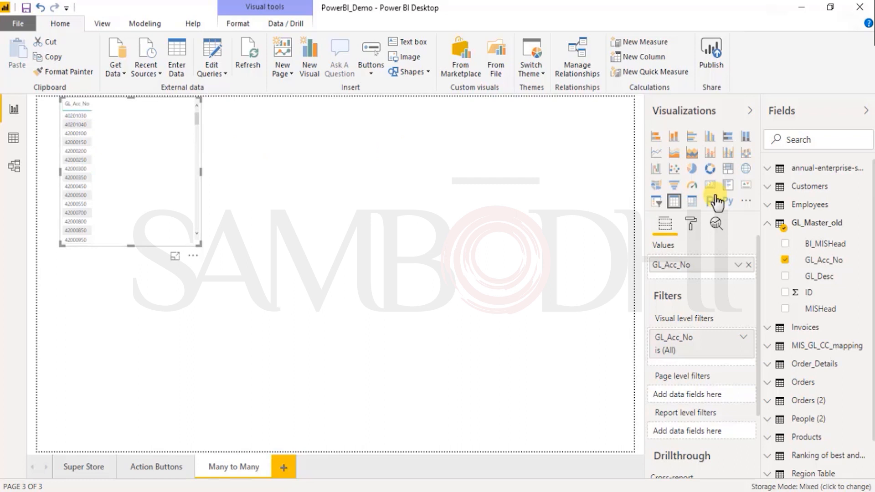
click(347, 167)
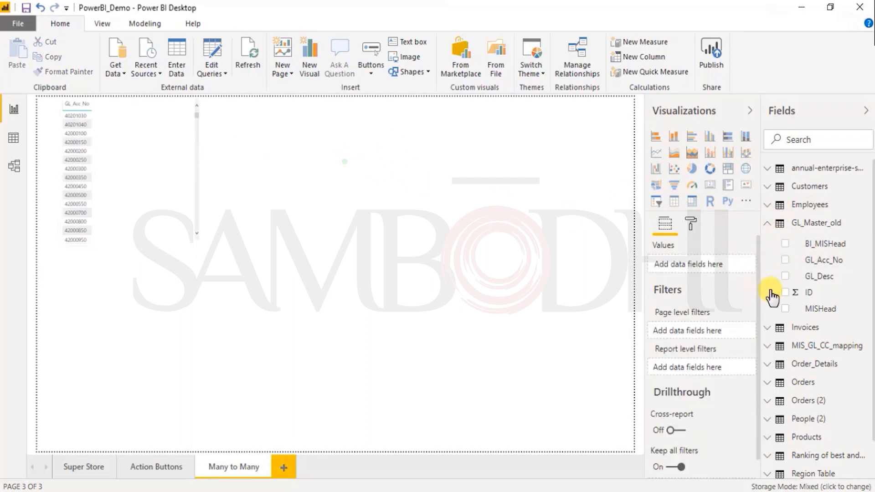
click(768, 225)
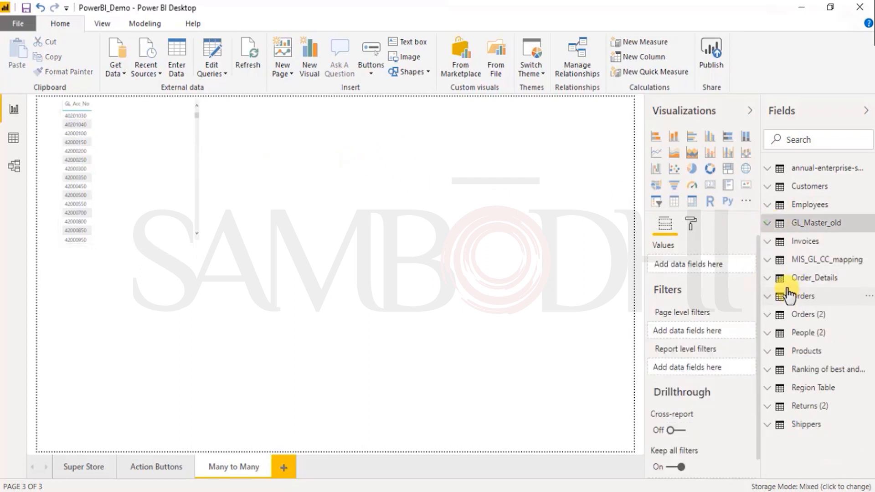
click(139, 118)
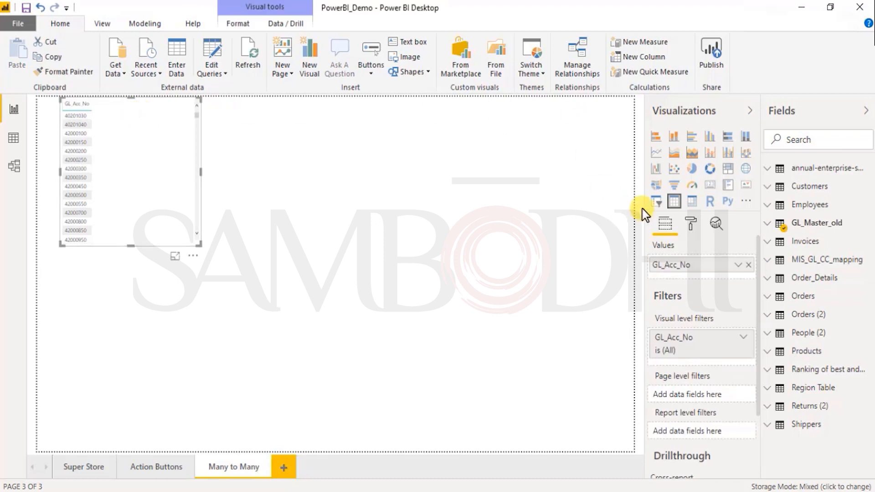
click(656, 201)
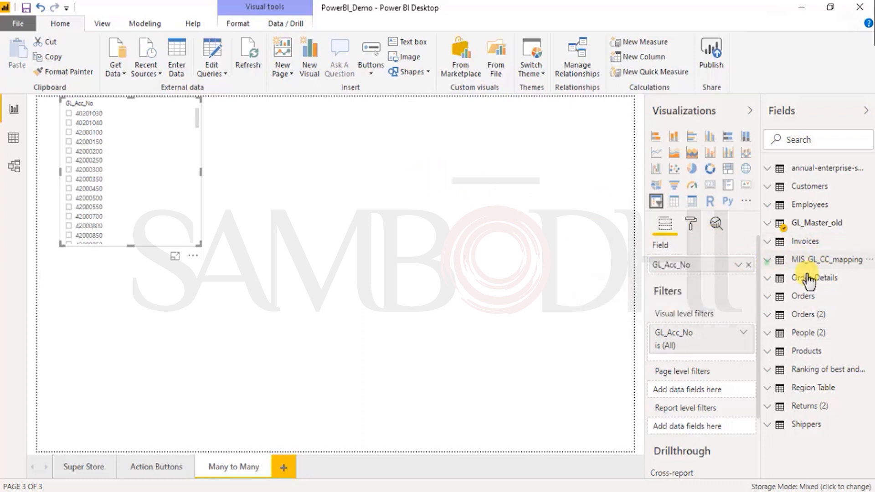
- Add a second slicer for GL from the MIS_GL_CC_mapping table, beside the GL_Acc_No slicer
click(805, 262)
drag(813, 299, 475, 221)
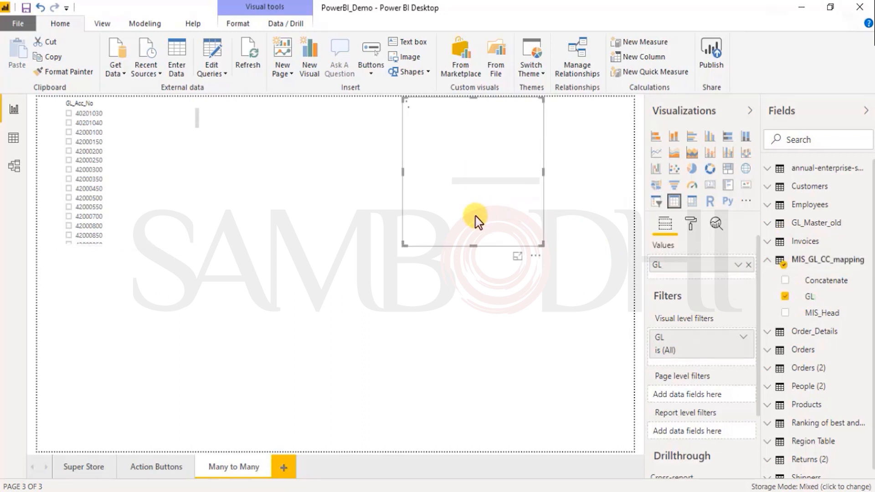
click(656, 202)
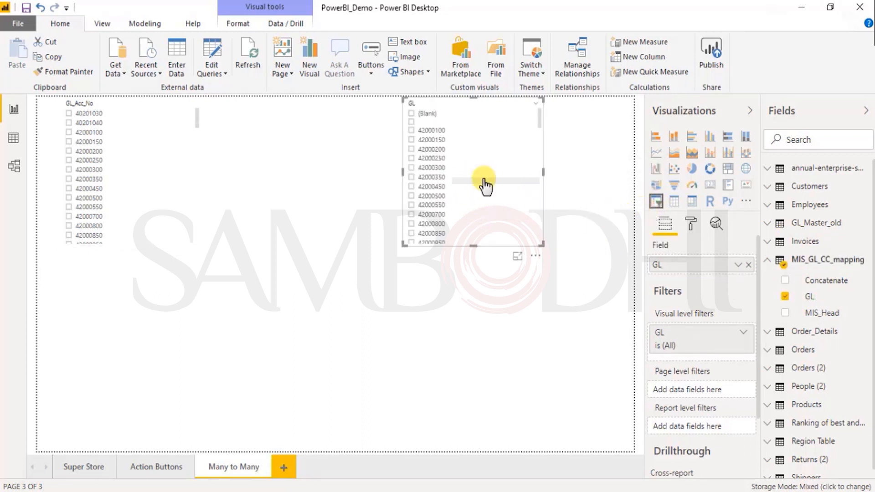
- Try filtering by ledger code 40201030 in the GL_Acc_No slicer, and switch that slicer to a dropdown
click(69, 113)
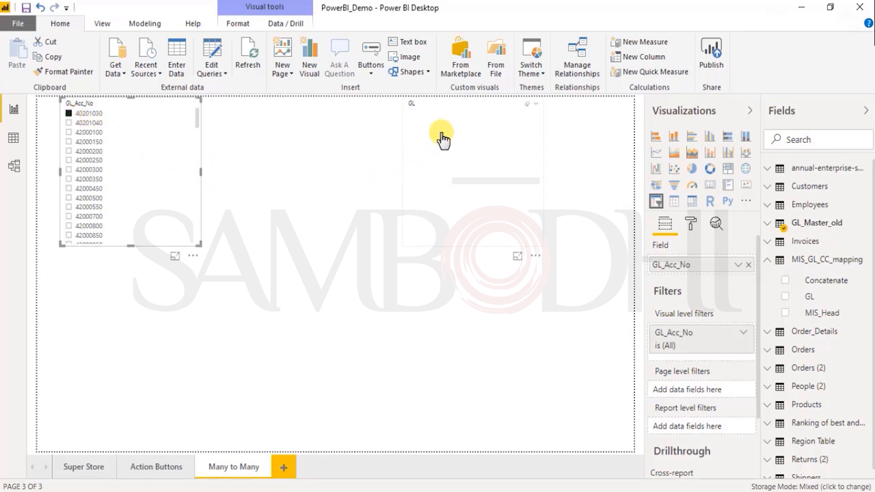
click(69, 114)
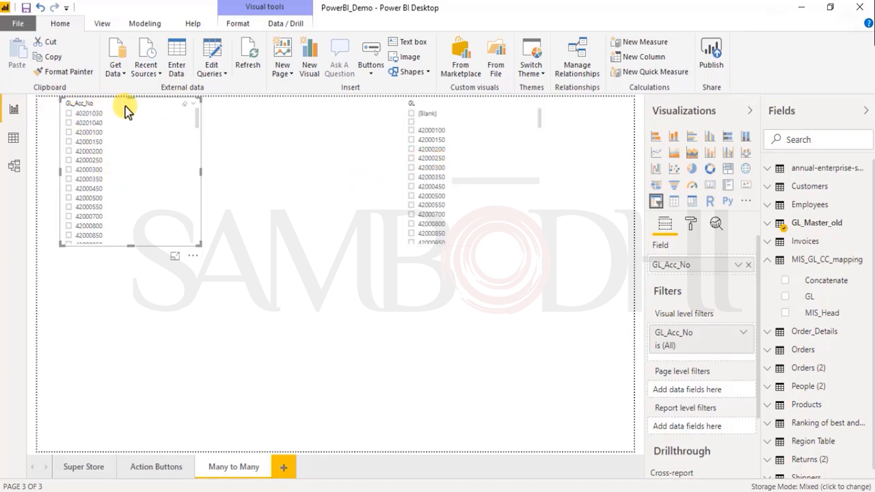
click(193, 110)
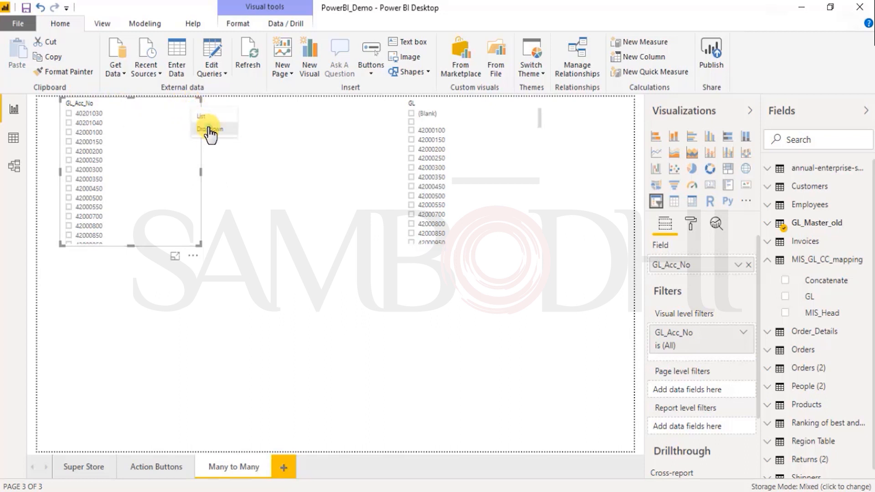
click(210, 130)
- Find a ledger code present in both slicers and filter the GL_Acc_No slicer by 42004050
click(182, 119)
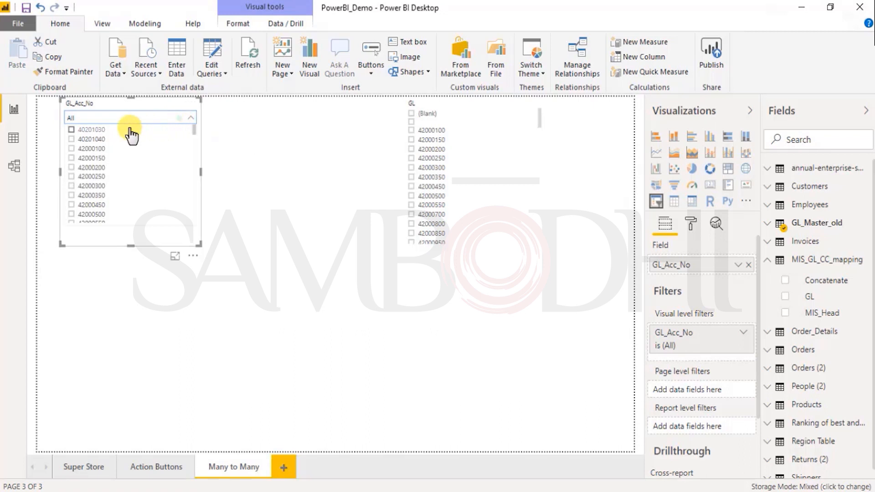
scroll(98, 200, down, 10)
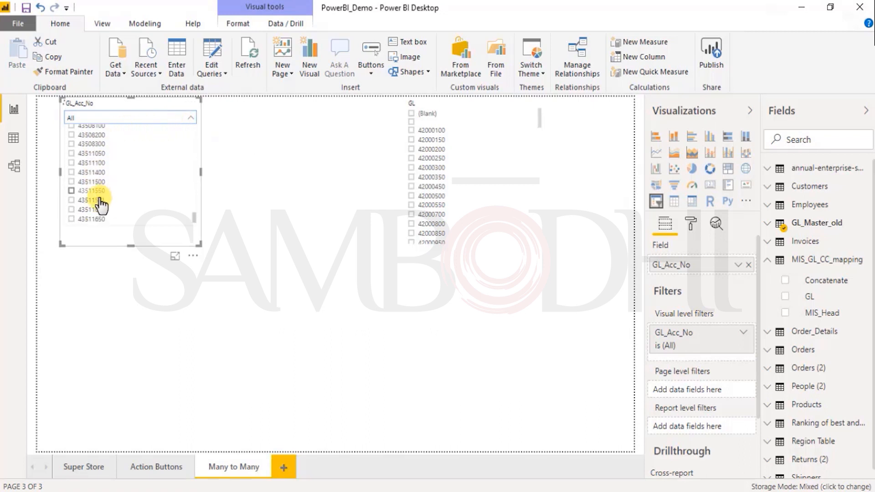
scroll(108, 189, up, 5)
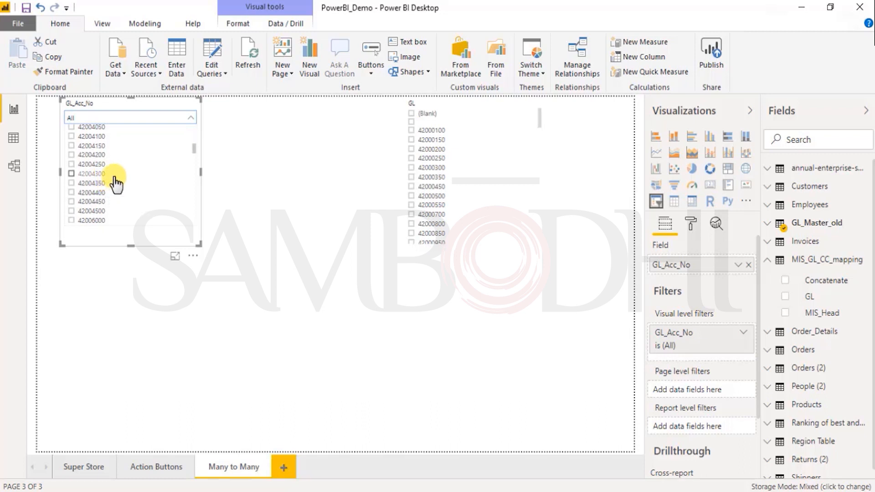
scroll(438, 170, down, 5)
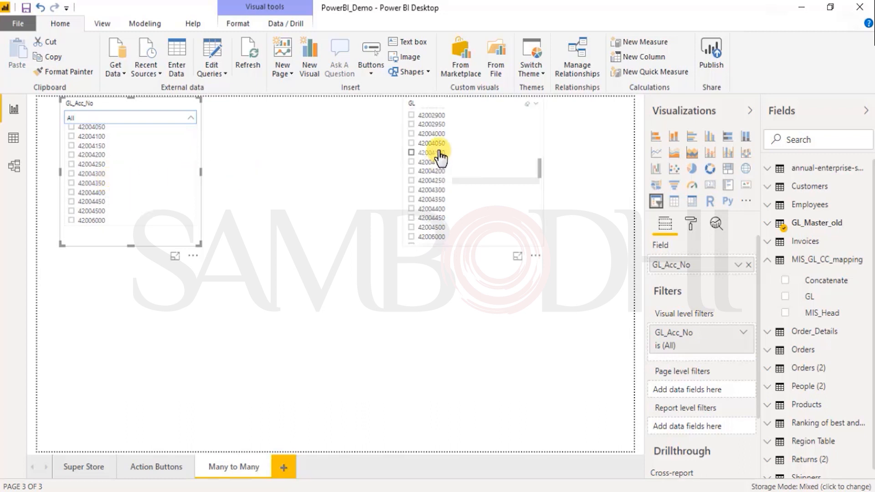
click(96, 133)
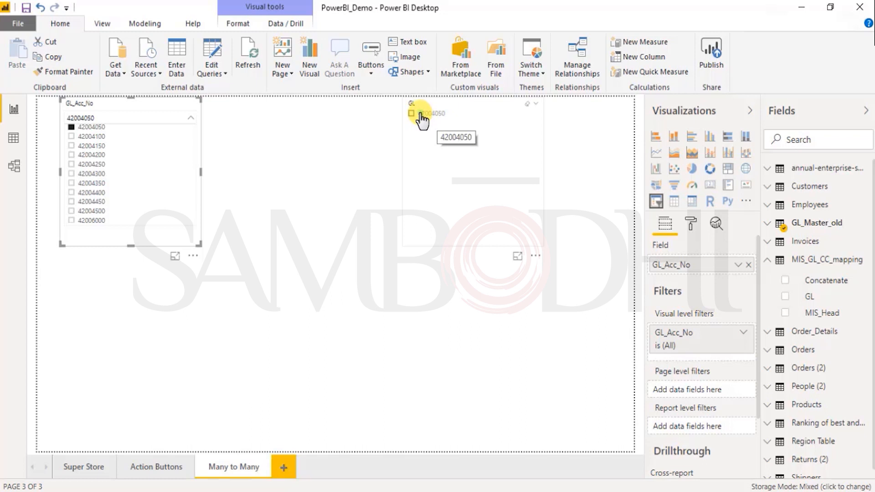
- Try selecting 42004050 in the GL slicer as well, and clear that selection from both slicers
click(422, 119)
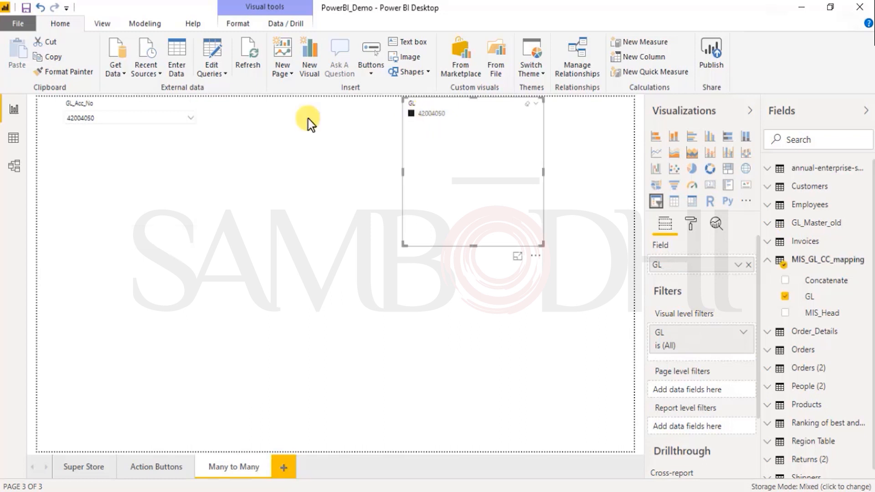
click(119, 119)
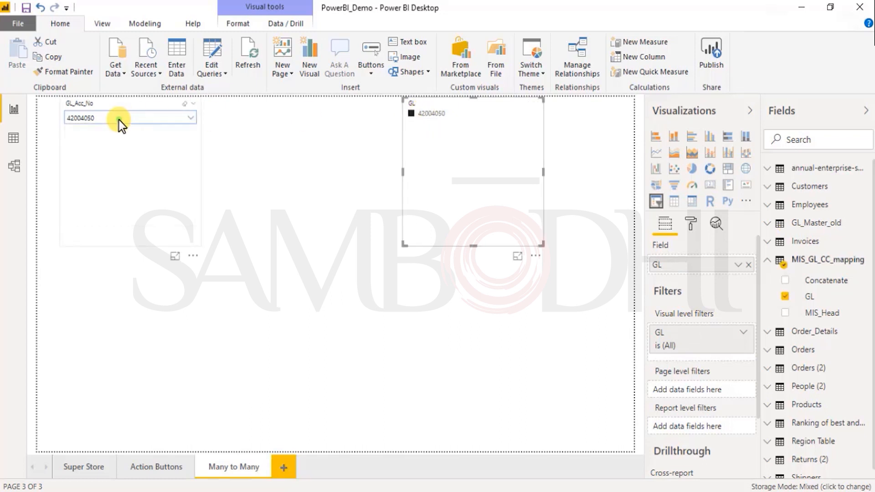
click(424, 120)
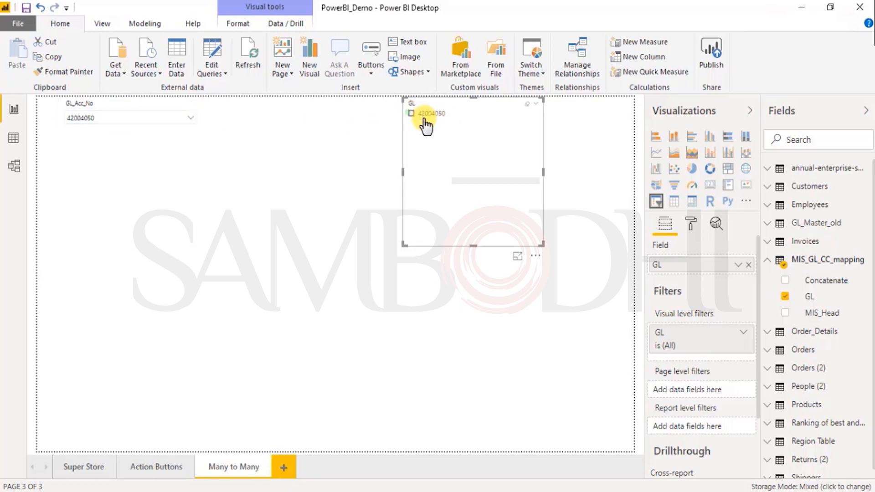
click(165, 121)
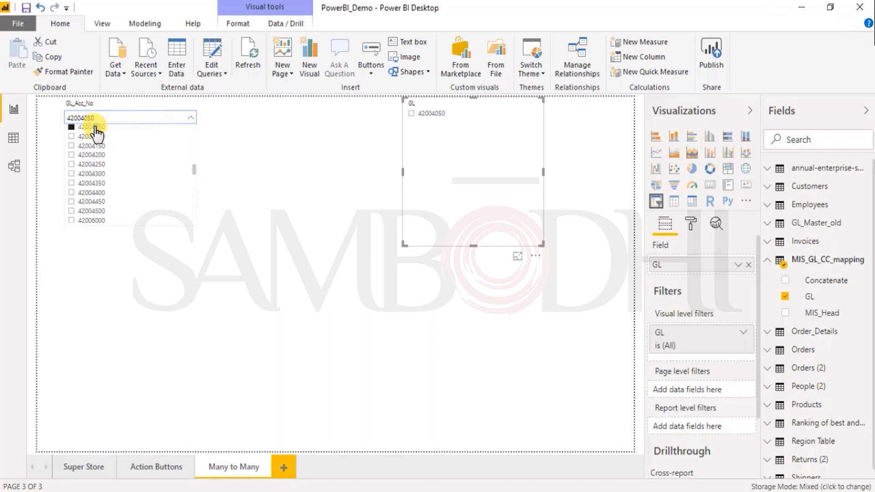
click(96, 128)
- Filter the page by ledger code 42004350 in the GL slicer
scroll(455, 193, down, 3)
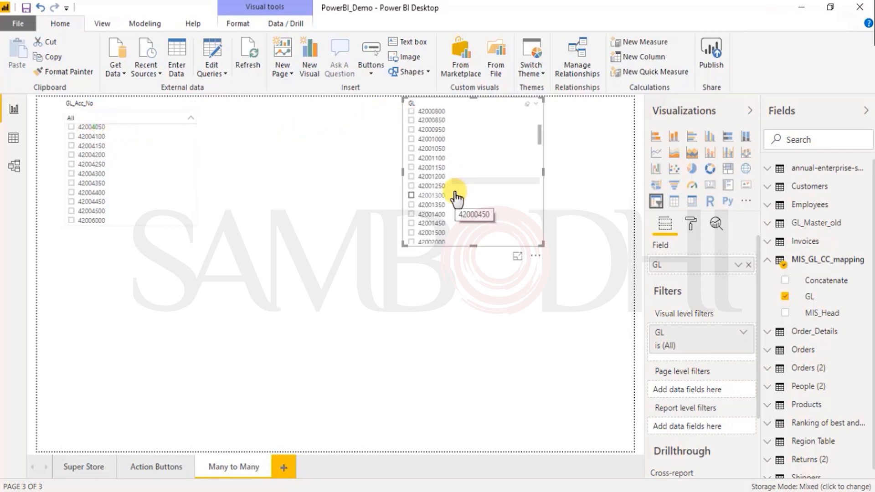
scroll(456, 197, down, 3)
scroll(456, 198, down, 3)
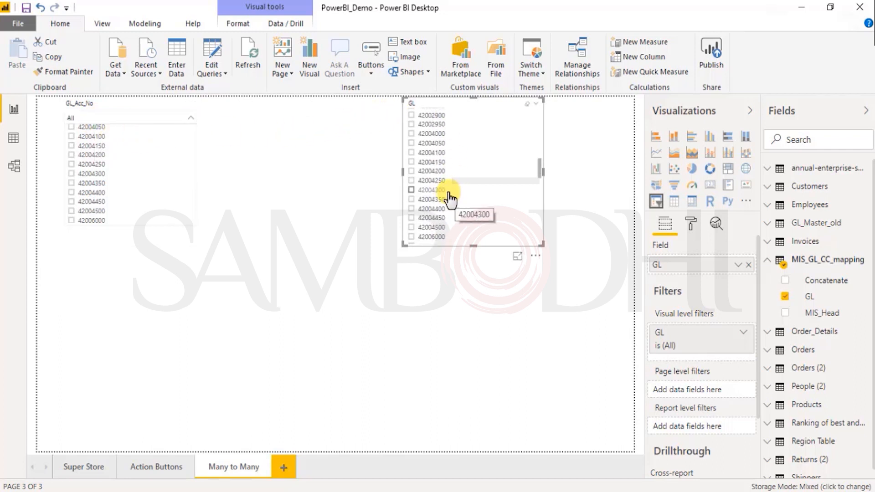
click(428, 201)
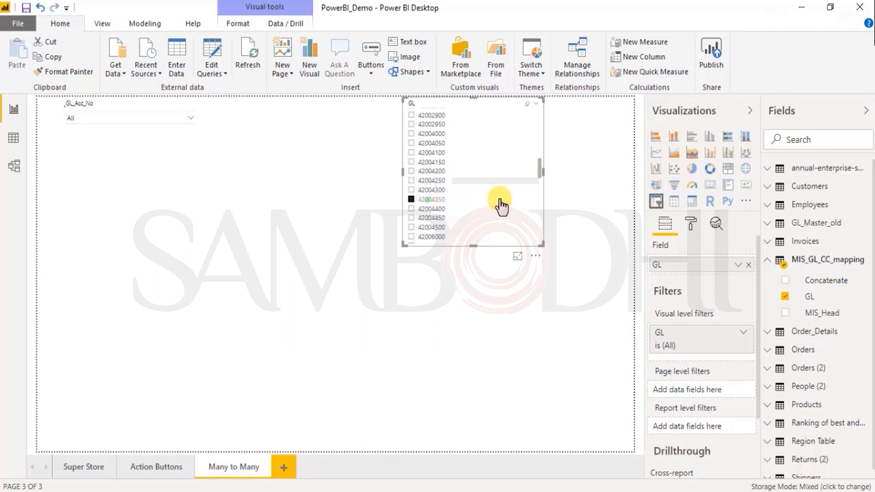
- Clear 42004350 in the GL slicer, try 42004150 while checking the GL_Acc_No dropdown's codes, and clear that selection too
click(176, 119)
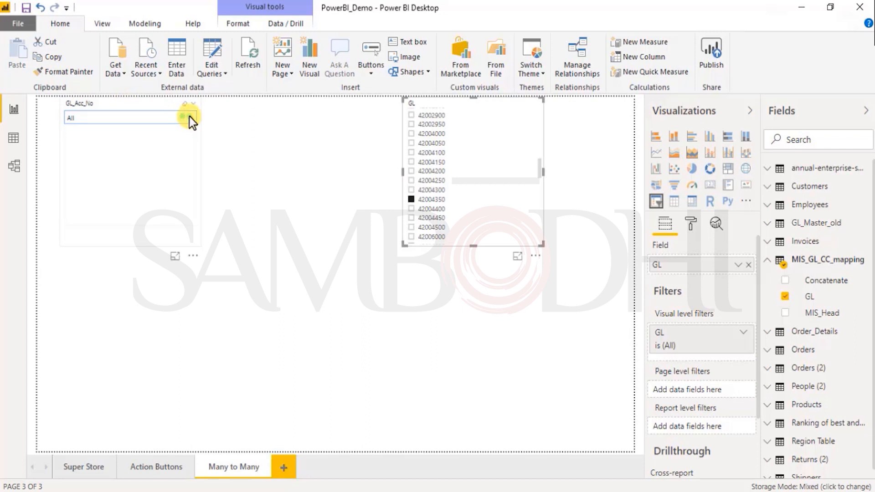
click(411, 200)
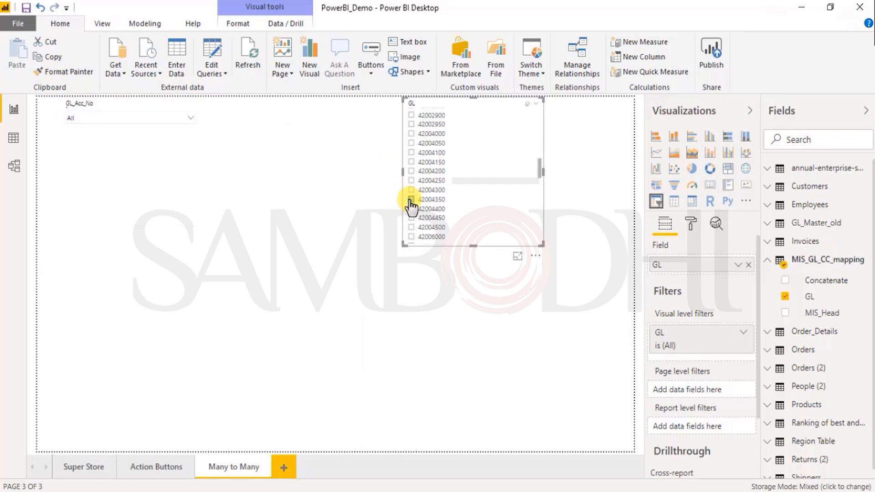
click(411, 162)
click(167, 120)
click(166, 119)
click(412, 163)
click(187, 128)
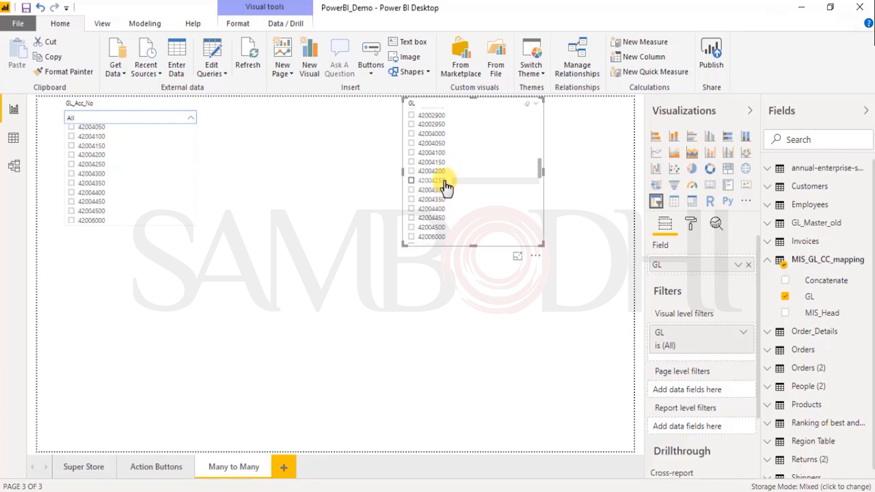
- Switch the GL_Acc_No slicer to a list while testing ledger code 42004050 in the GL slicer, and clear that selection
click(433, 143)
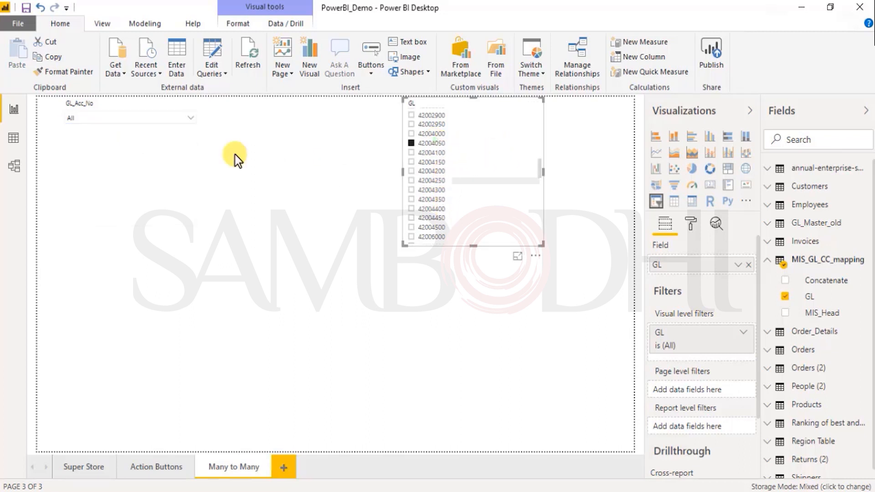
click(175, 116)
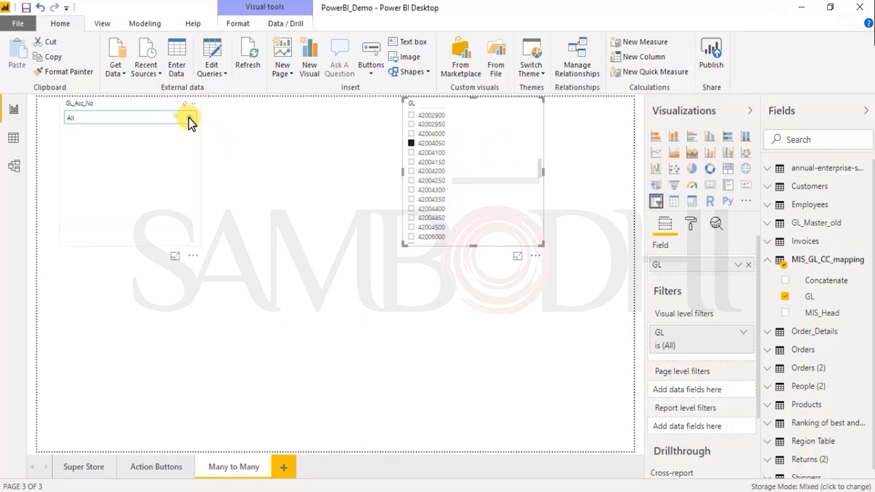
click(194, 105)
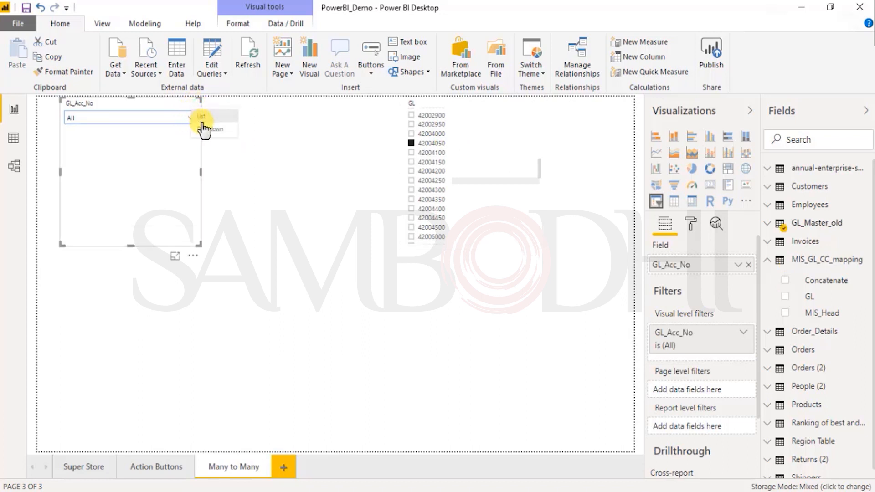
click(200, 119)
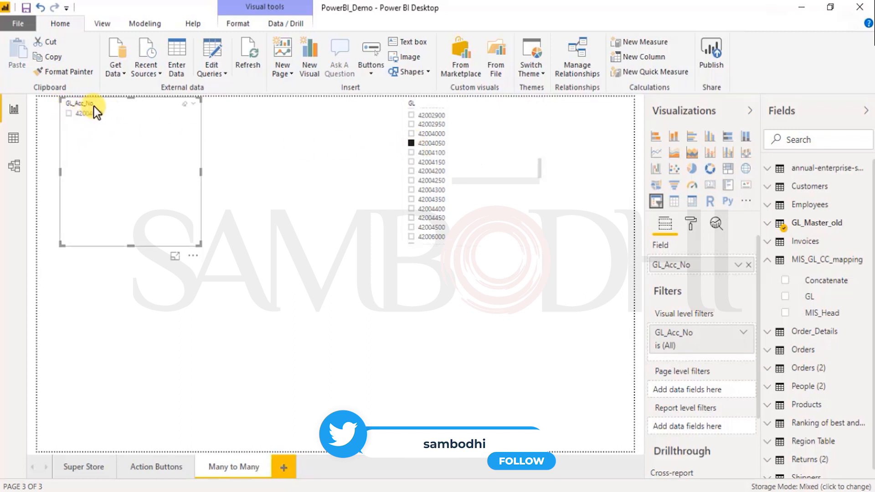
click(411, 143)
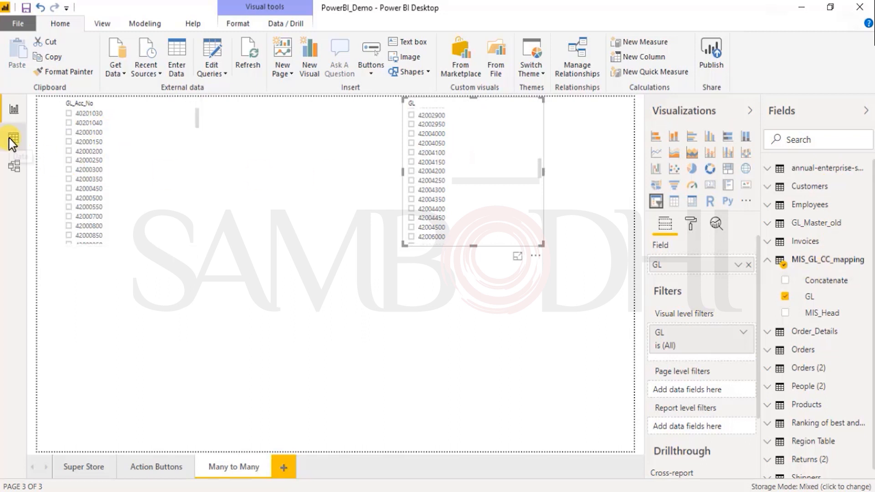
- Set the table relationship's cross filter direction to Single (GL_Master_old filters MIS_GL_CC_mapping), with the security filter in both directions off
click(13, 166)
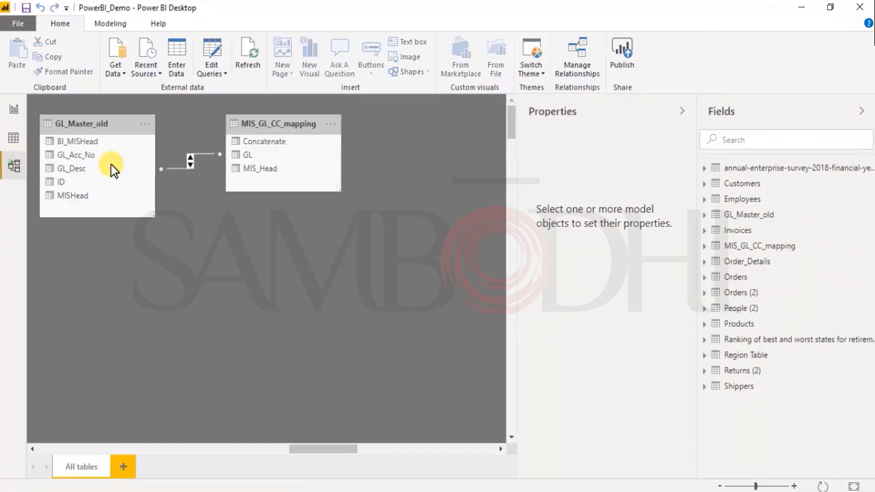
double_click(190, 162)
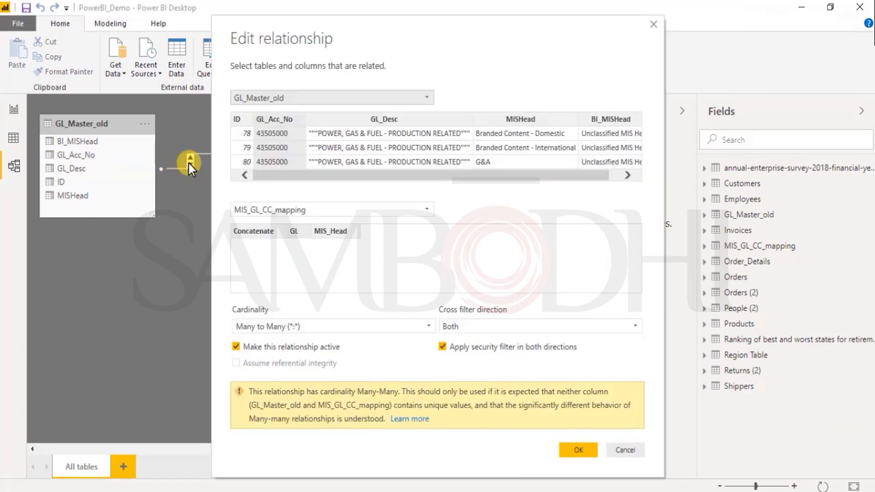
click(502, 331)
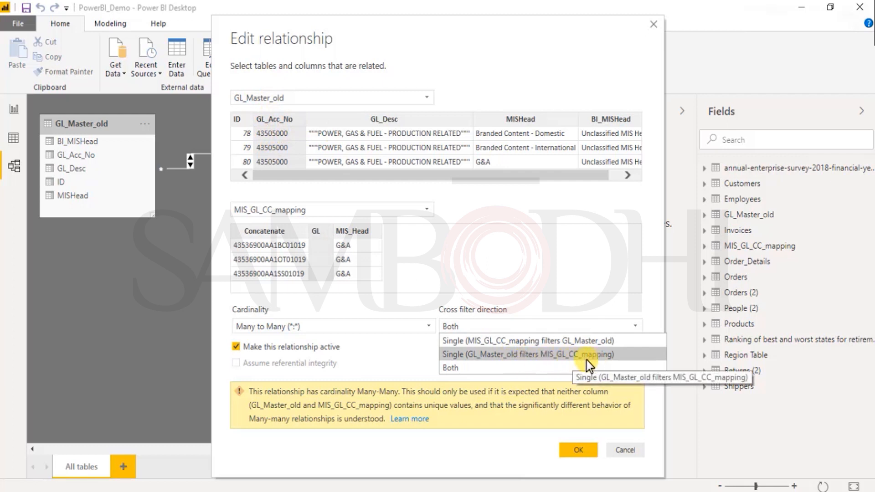
click(496, 357)
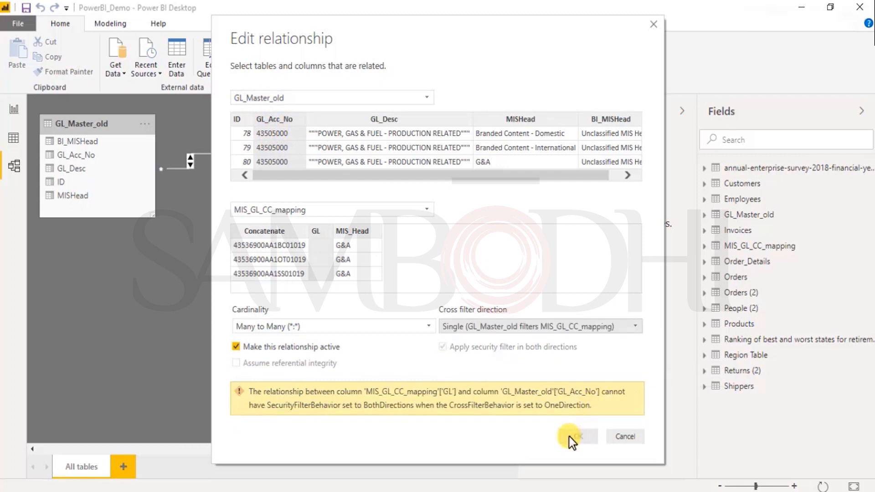
click(577, 330)
click(467, 355)
click(339, 346)
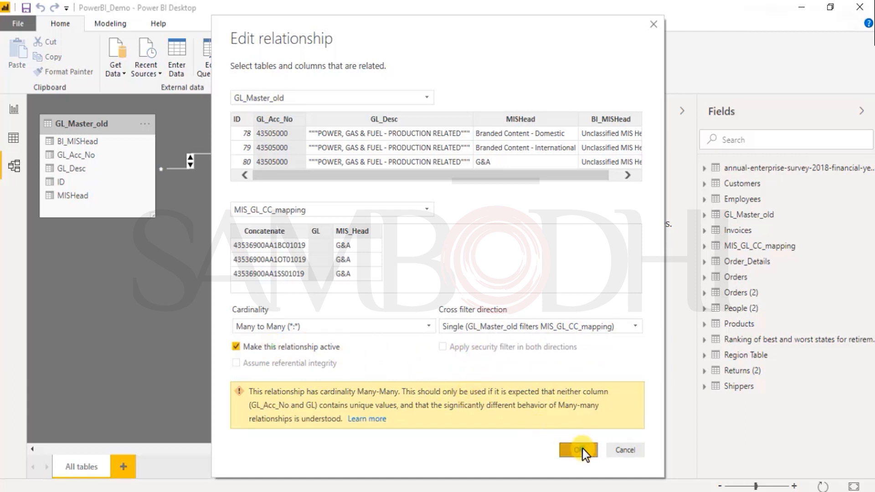
click(579, 451)
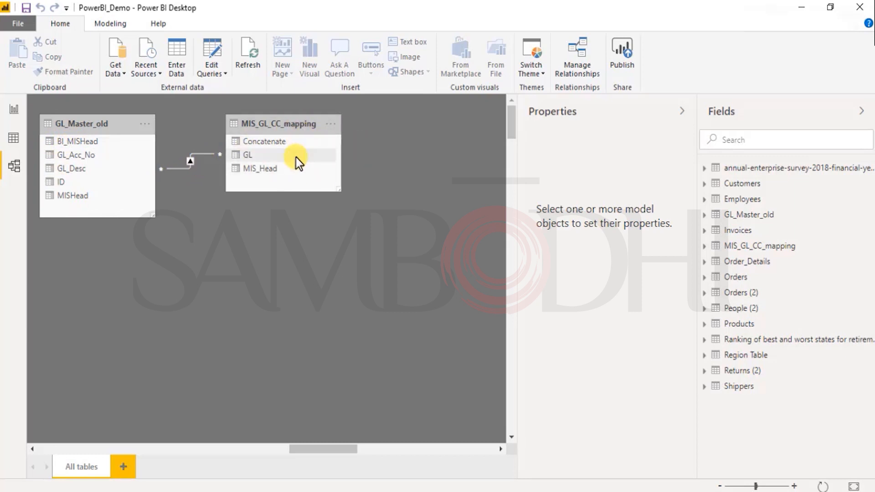
- Try filtering the report page by ledger code 42004050 in the GL_Acc_No slicer, and clear that selection
click(15, 109)
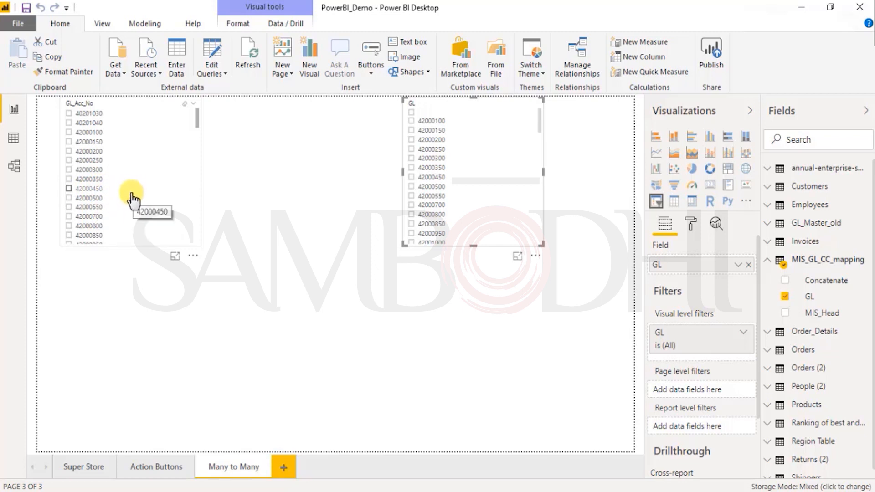
scroll(132, 205, down, 3)
scroll(135, 206, down, 3)
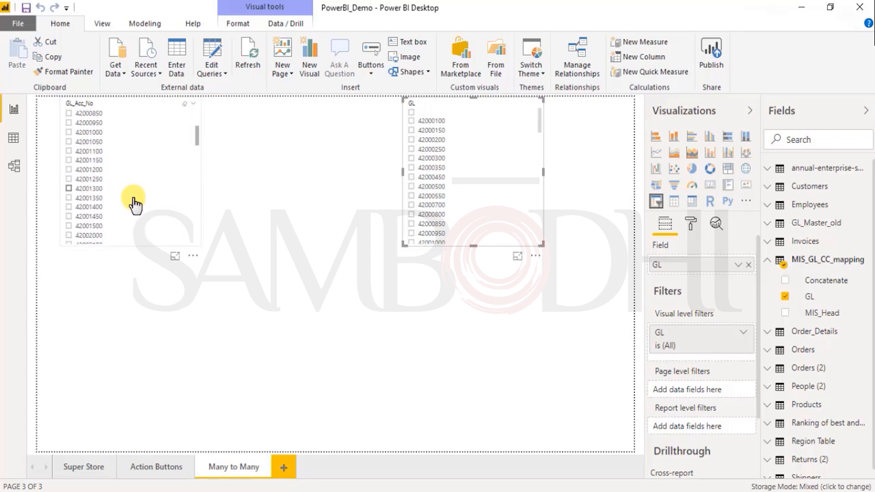
scroll(135, 205, down, 3)
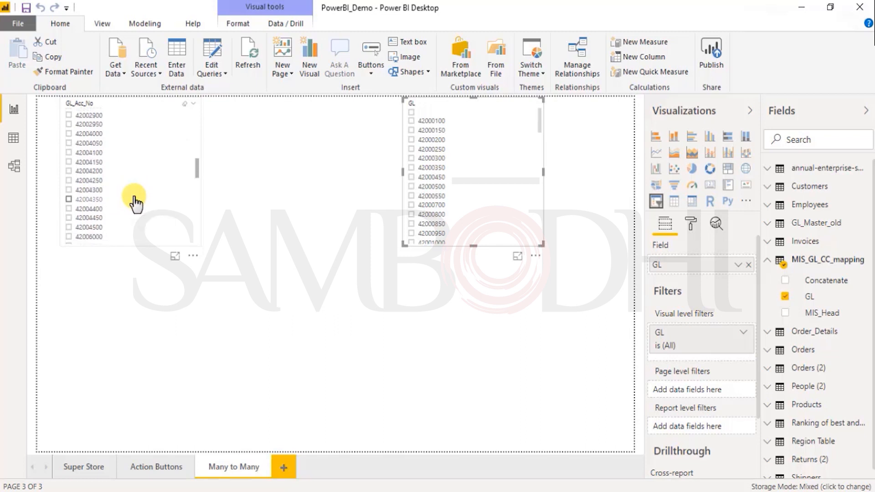
scroll(137, 196, down, 3)
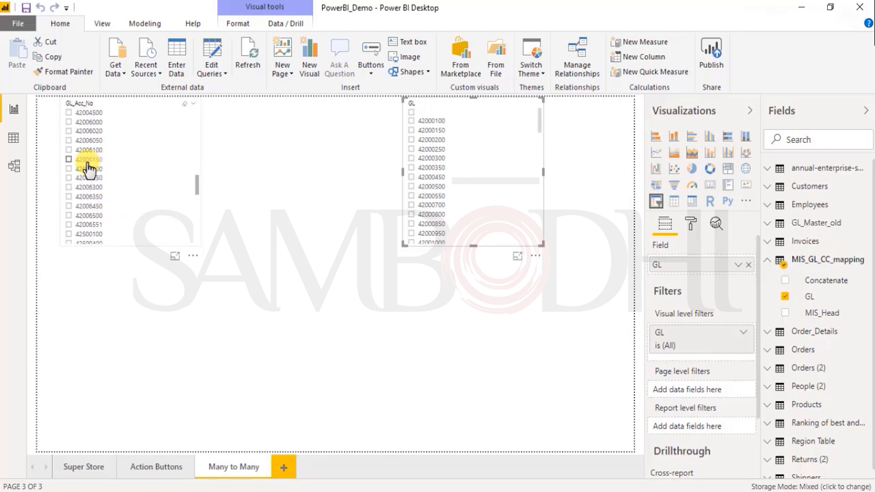
scroll(96, 122, up, 5)
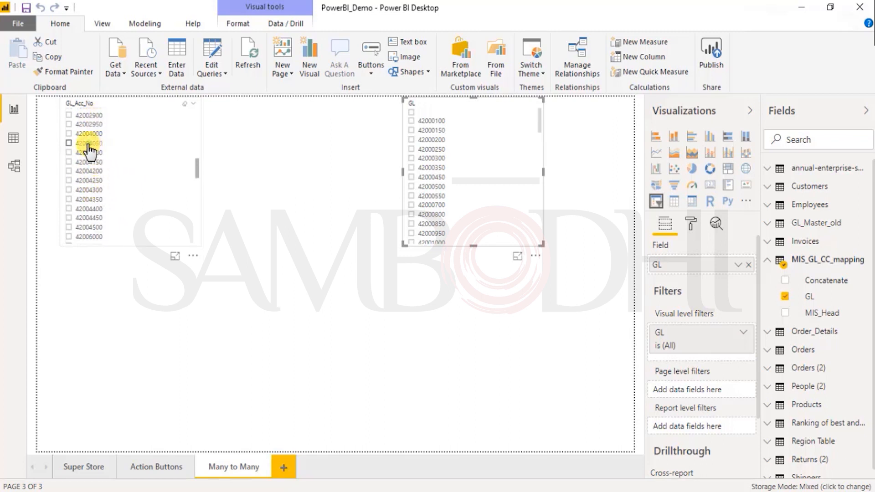
click(88, 144)
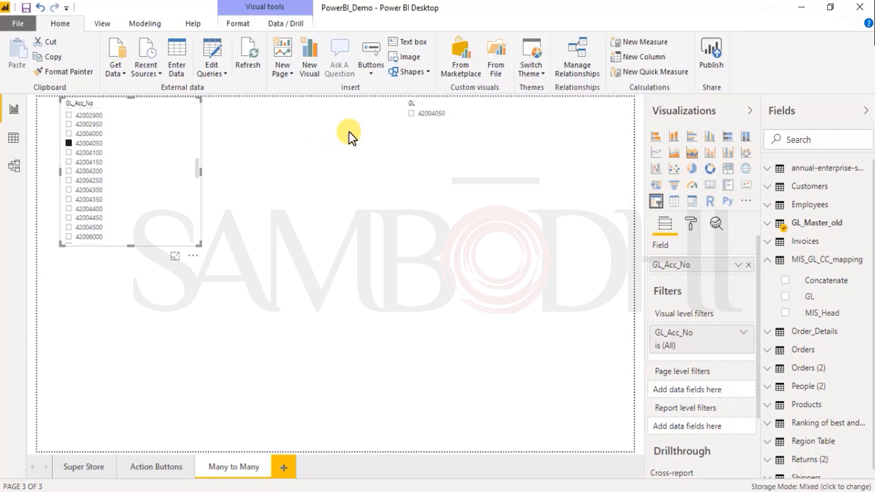
click(79, 144)
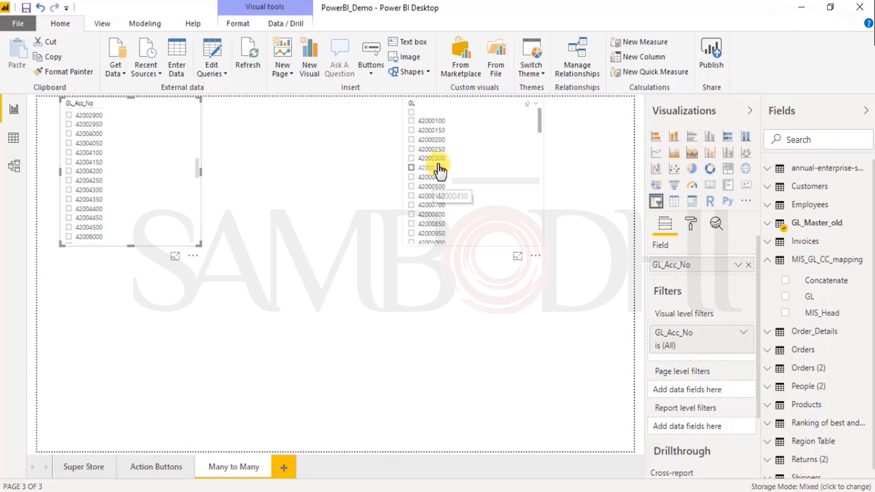
- Browse the ledger codes in the GL slicer to find 42004050
scroll(456, 220, down, 5)
scroll(460, 223, down, 3)
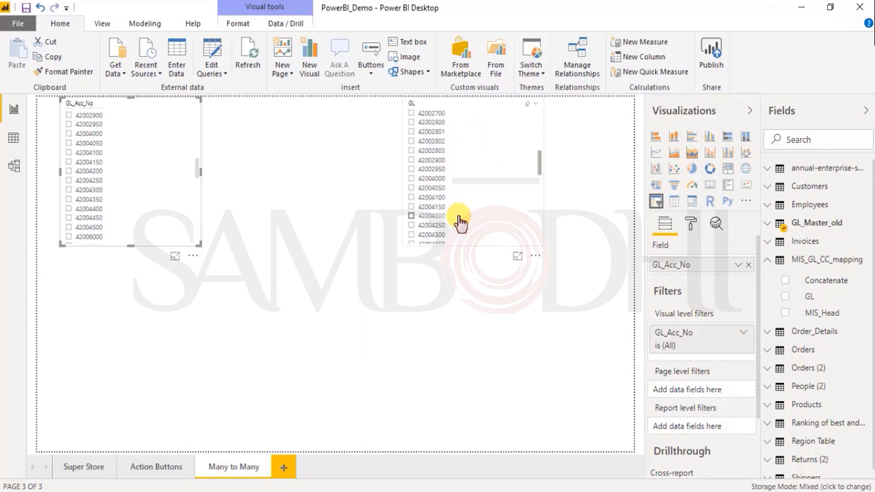
click(538, 198)
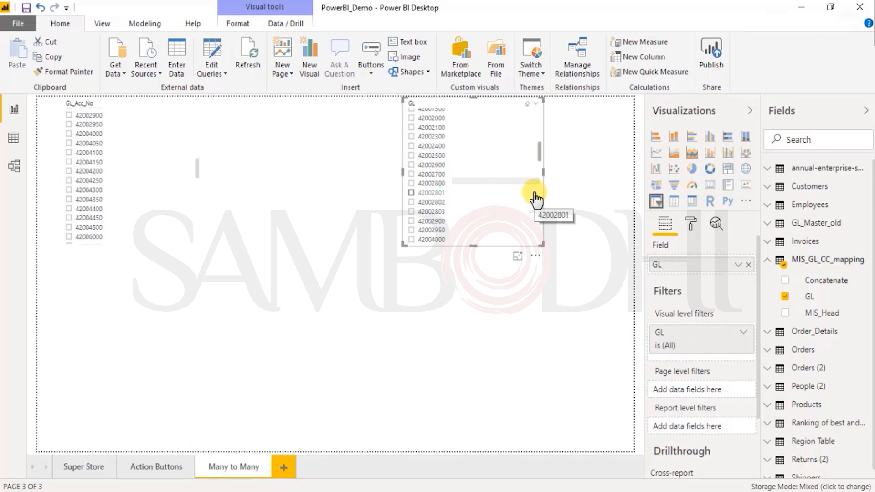
scroll(500, 197, up, 10)
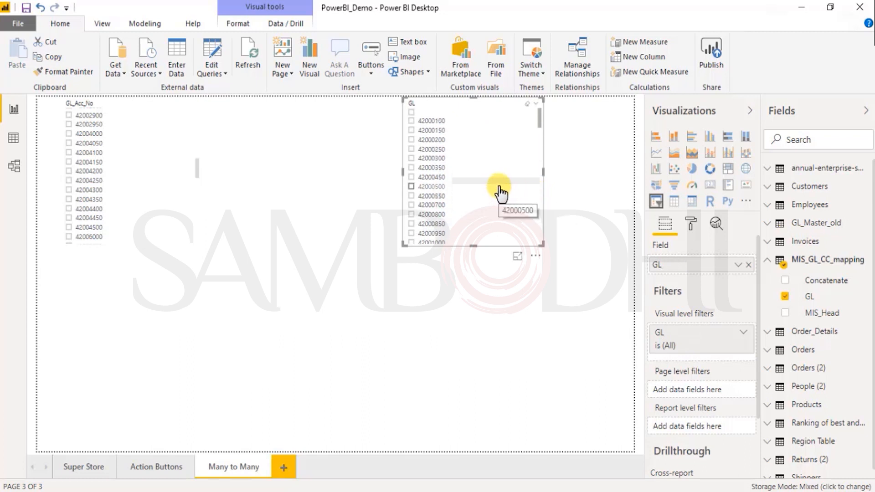
scroll(501, 191, down, 8)
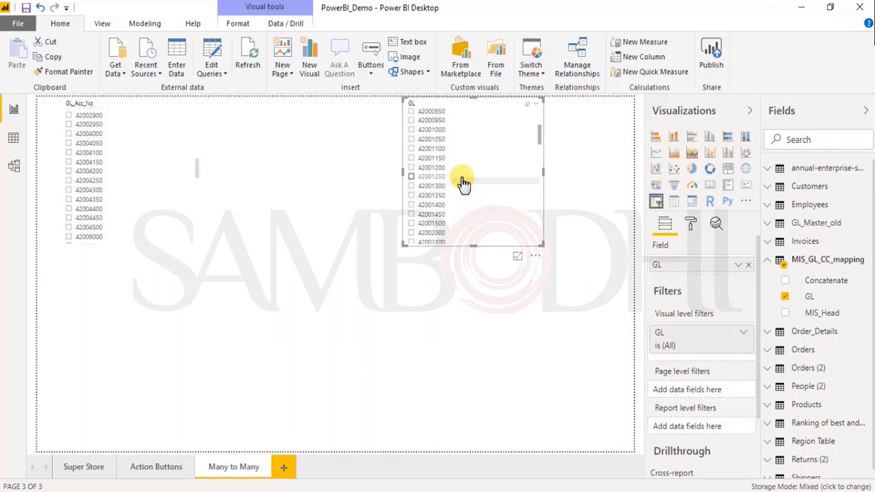
scroll(464, 184, down, 4)
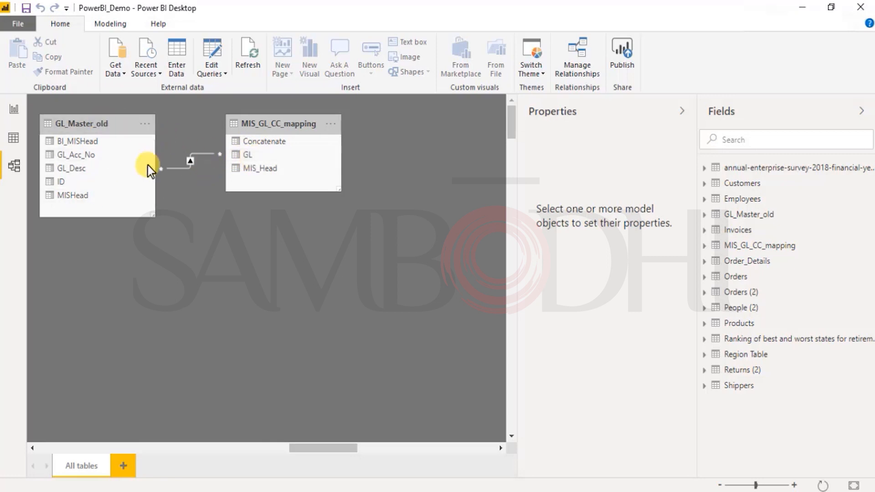
- Reverse the relationship's cross filter direction to Single (MIS_GL_CC_mapping filters GL_Master_old)
double_click(190, 157)
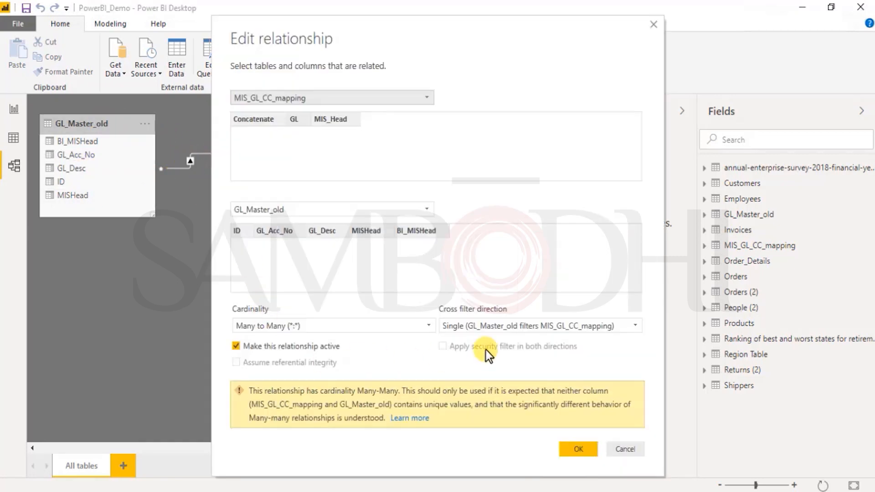
click(514, 327)
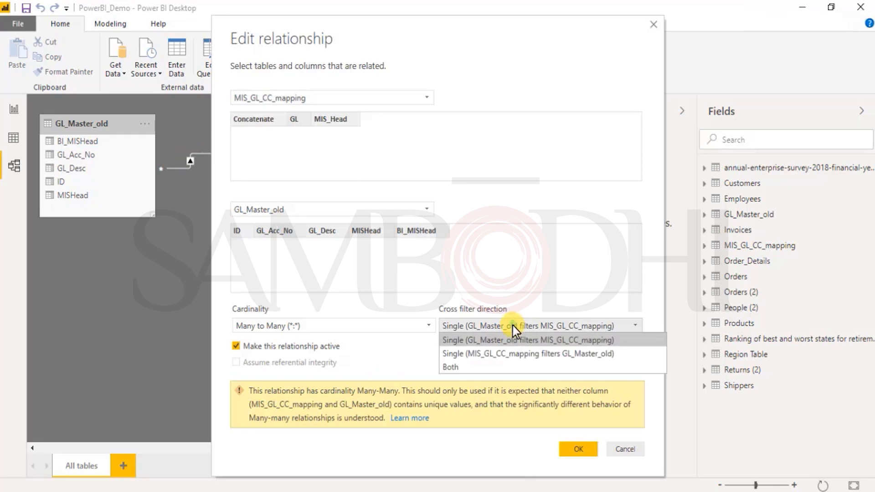
click(505, 353)
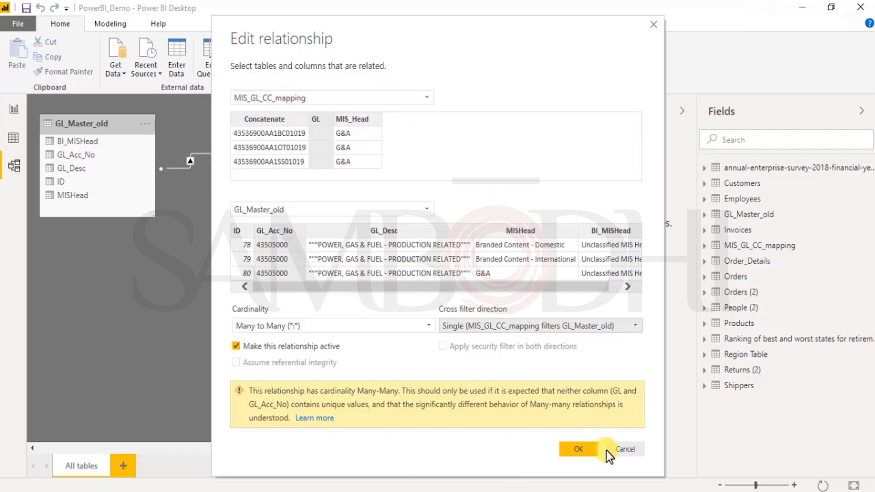
click(579, 449)
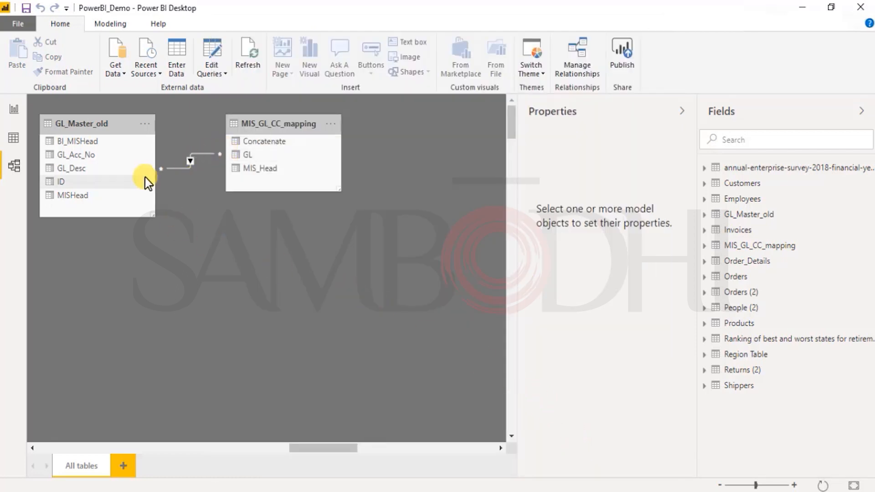
- On the Many to Many report page, clear 42004050 in the GL slicer and filter by ledger code 42004250
click(13, 112)
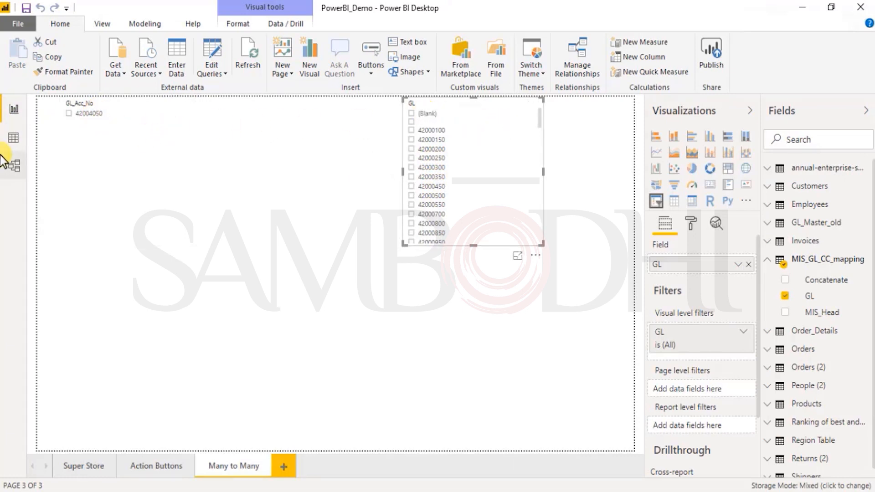
click(14, 166)
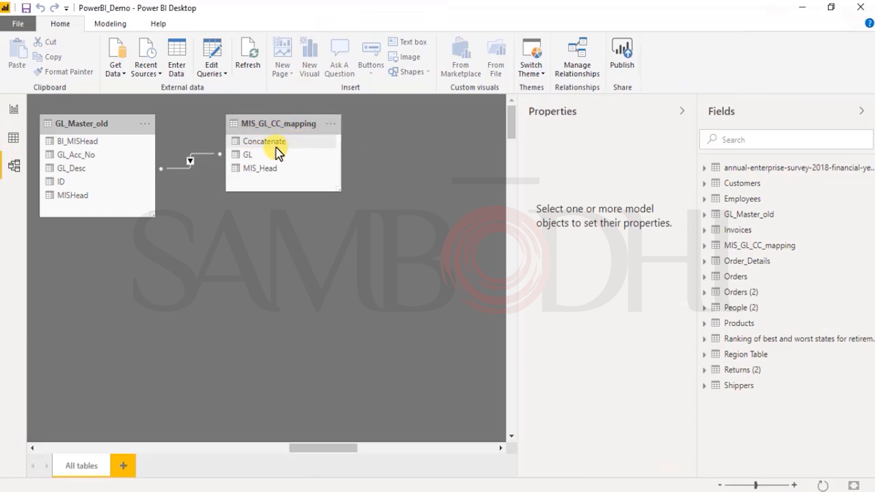
click(14, 110)
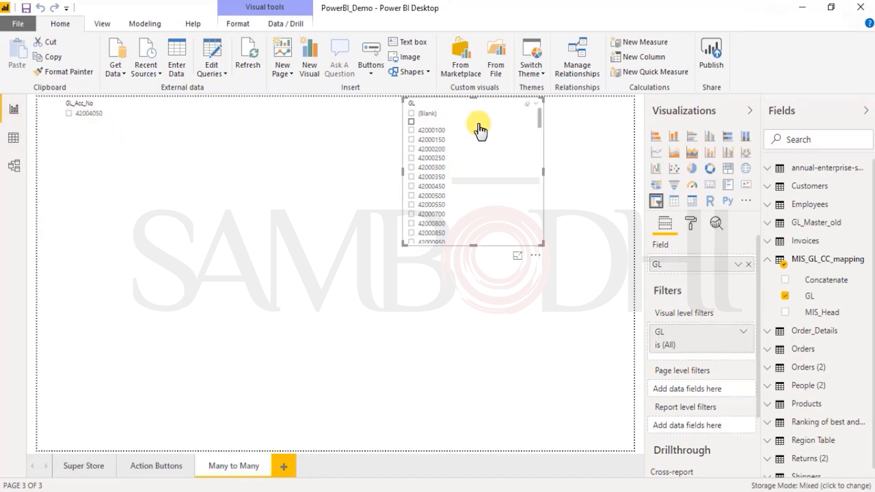
scroll(434, 182, down, 5)
scroll(441, 197, down, 6)
scroll(443, 179, up, 2)
click(430, 144)
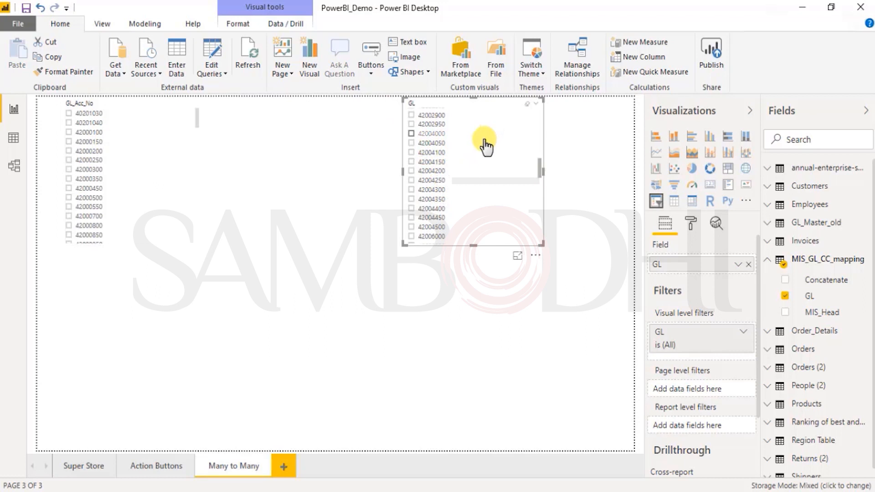
click(429, 186)
click(428, 186)
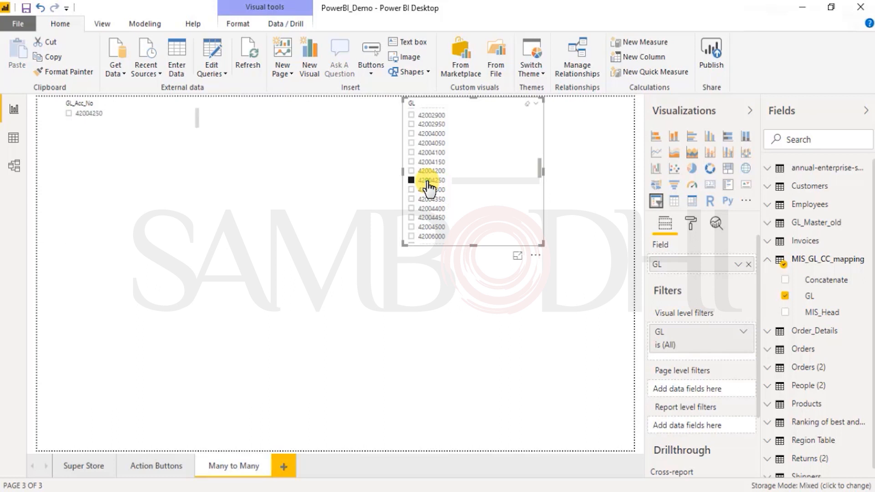
- Filter by ledger code 42004250 in the GL_Acc_No slicer and clear 42004250 in the GL slicer
click(85, 117)
click(417, 178)
click(438, 182)
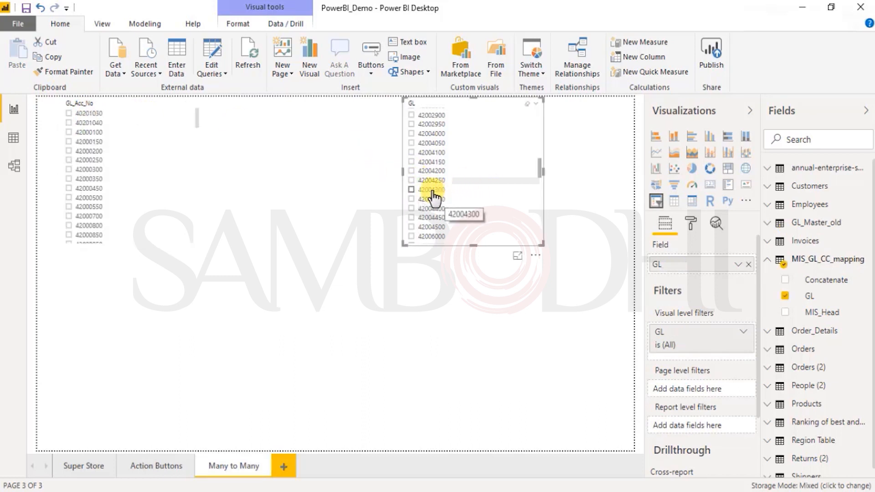
- Review the GL_Master_old–MIS_GL_CC_mapping relationship and keep its cross filter direction at Single (MIS_GL_CC_mapping filters GL_Master_old)
click(14, 167)
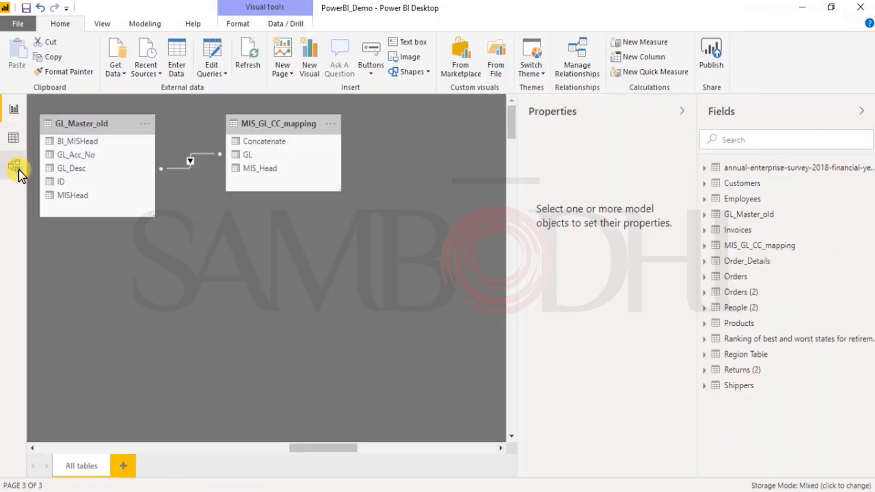
double_click(190, 159)
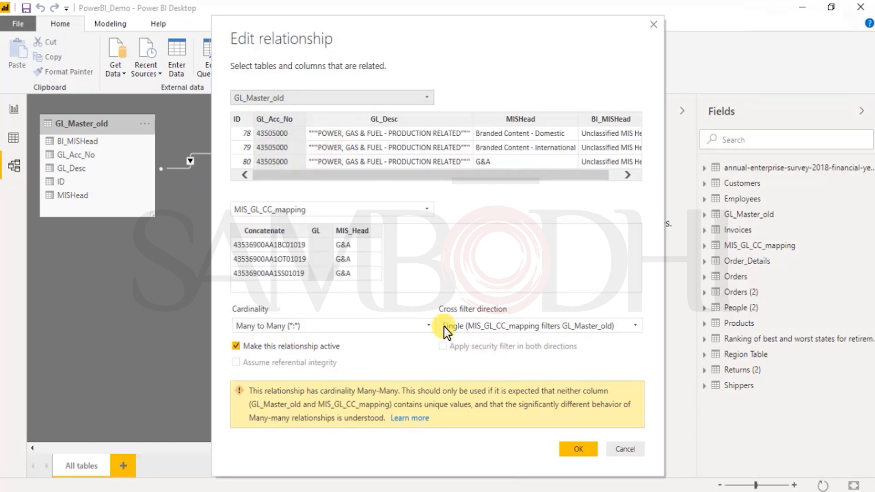
click(524, 325)
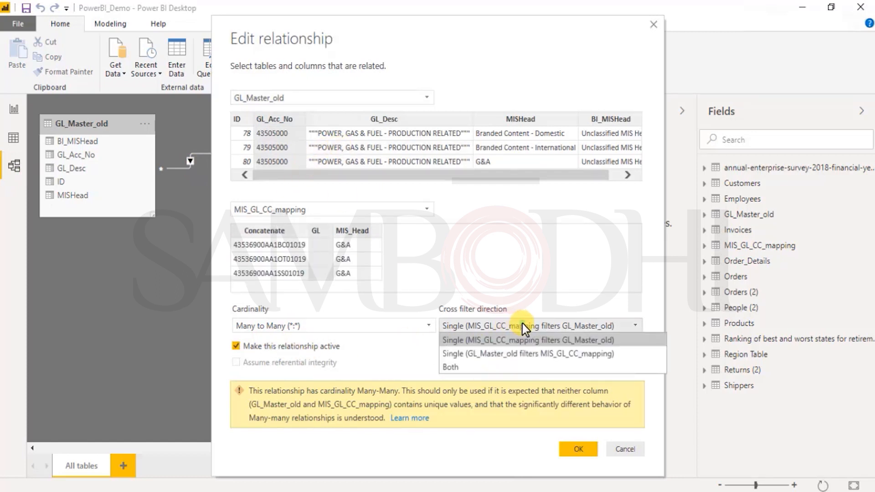
click(506, 339)
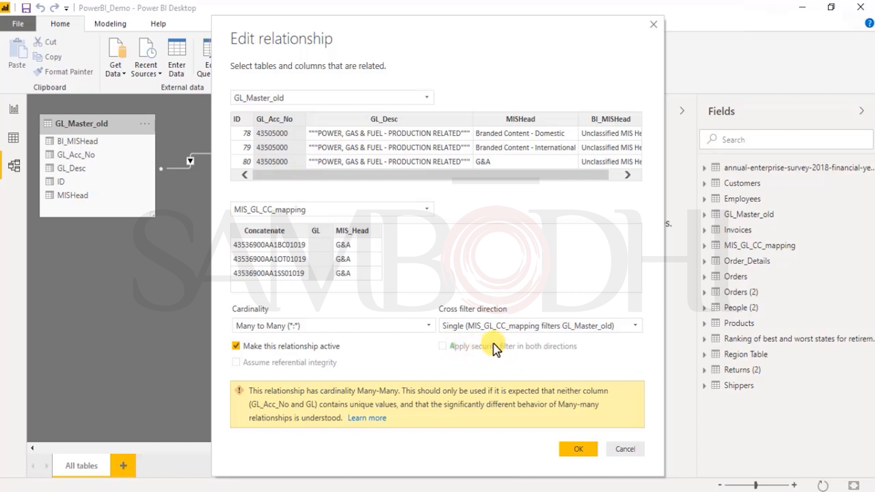
click(579, 449)
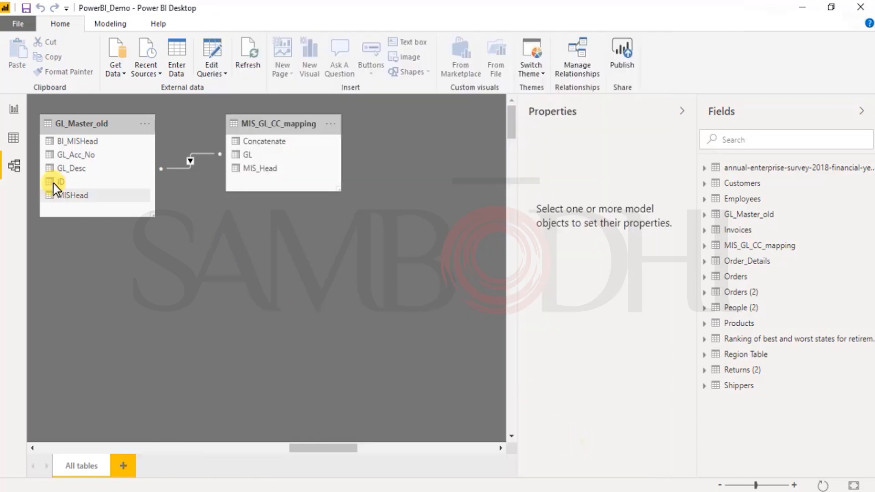
- Return to the Many to Many report page and filter by ledger code 42004100 in the GL slicer
click(13, 138)
click(13, 110)
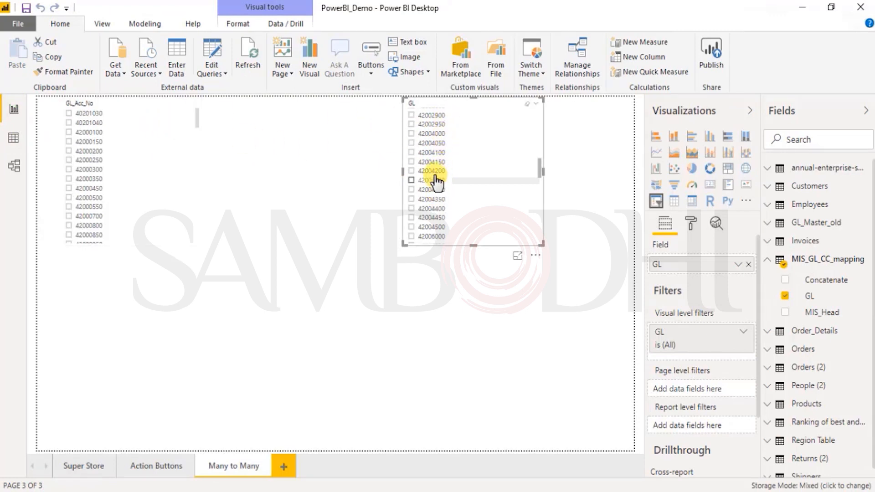
click(460, 145)
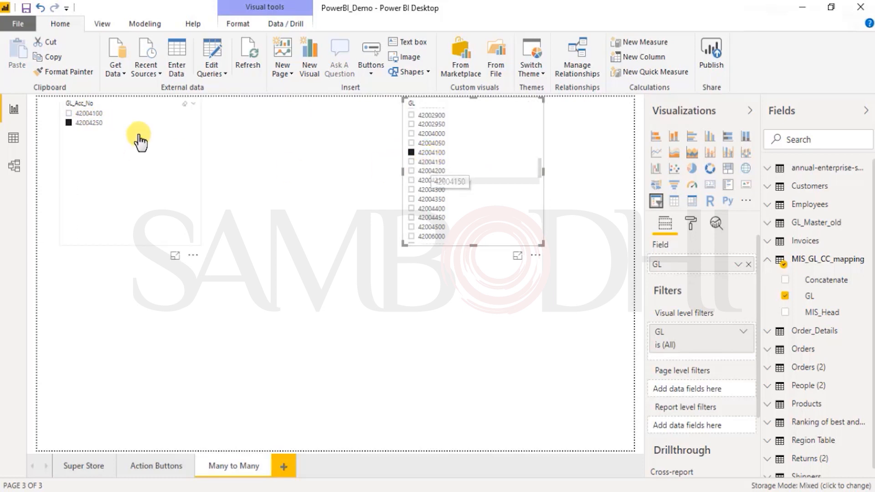
click(412, 152)
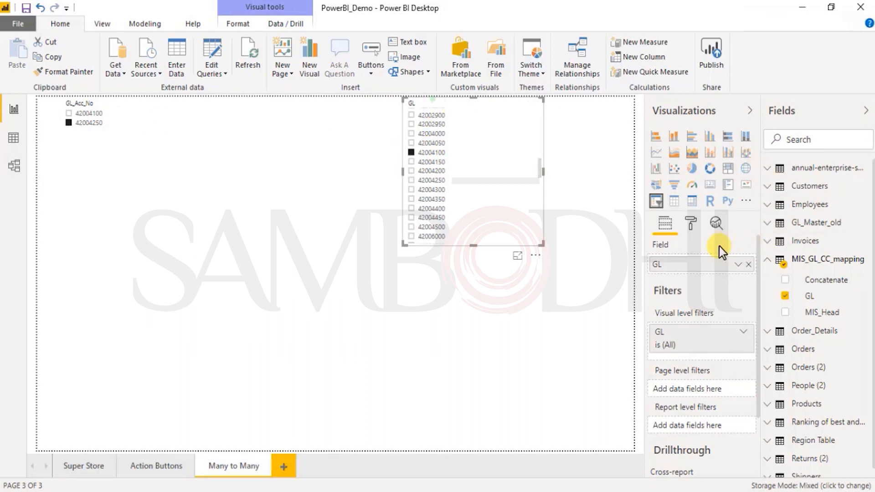
- Turn on Single select for the GL slicer and try it with ledger codes 42004050 and 42004100
click(691, 223)
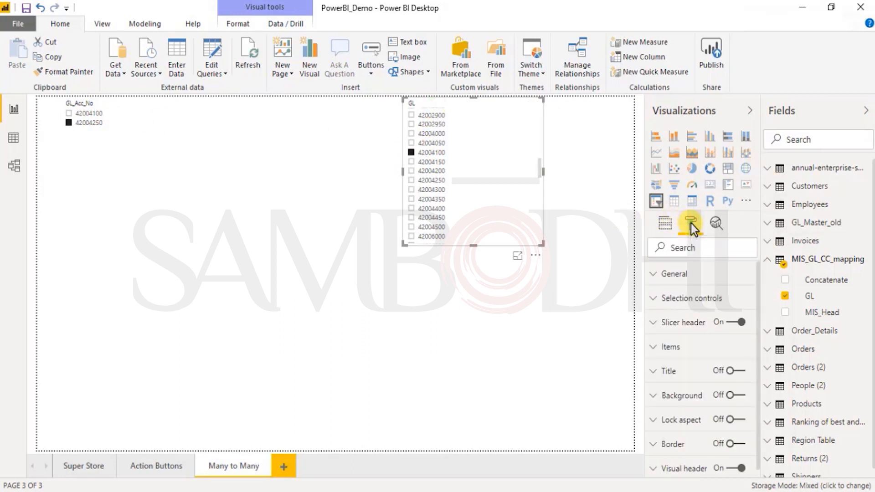
click(730, 302)
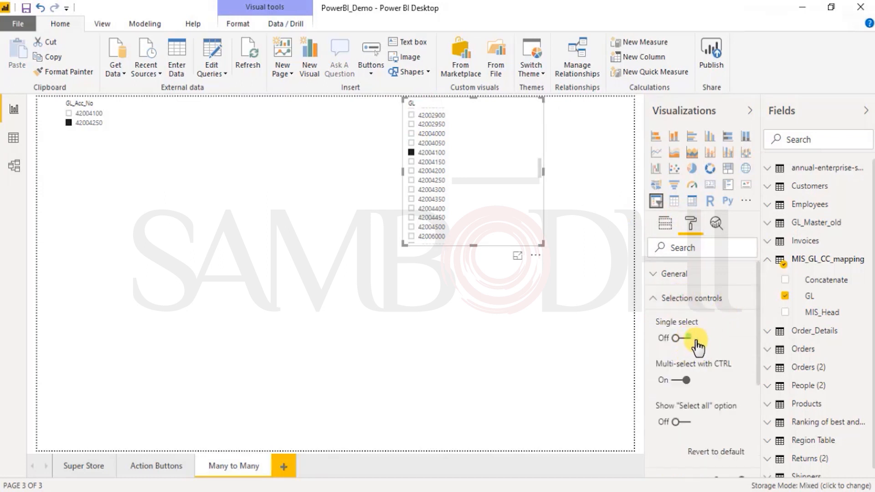
click(687, 338)
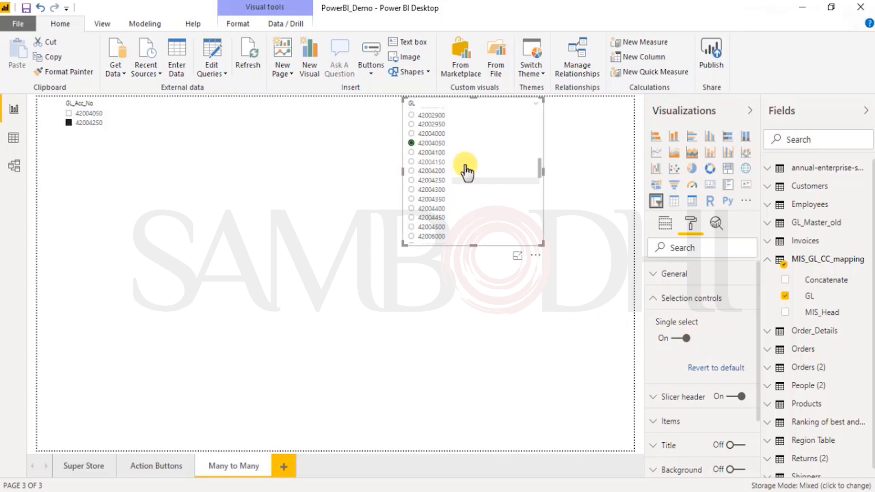
click(413, 145)
click(414, 153)
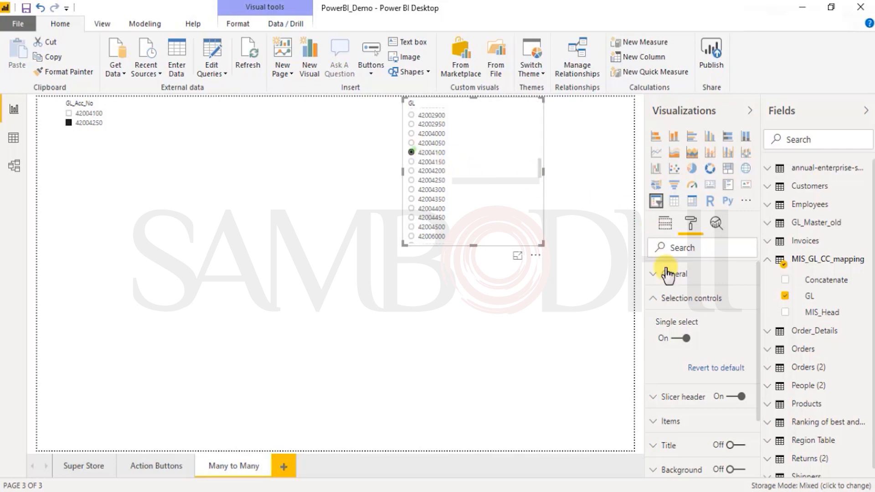
- Turn the GL slicer's Single select back off, and switch its Multi-select with CTRL option off and on again
click(680, 339)
click(680, 339)
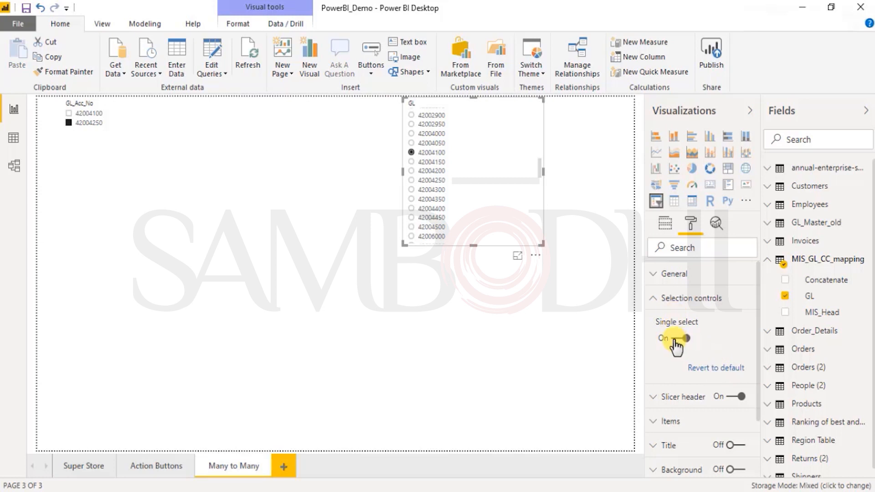
click(677, 342)
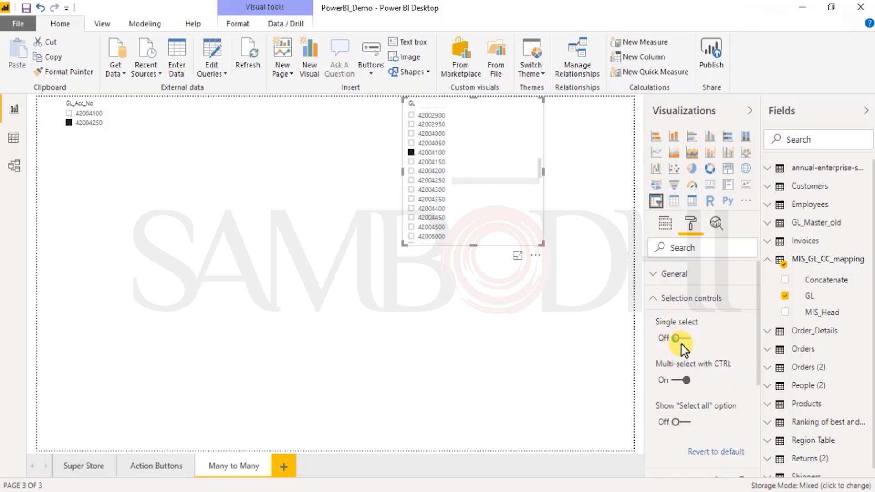
click(692, 381)
- Add ledger code 42004050 to the selection in the GL slicer alongside 42004100
click(595, 360)
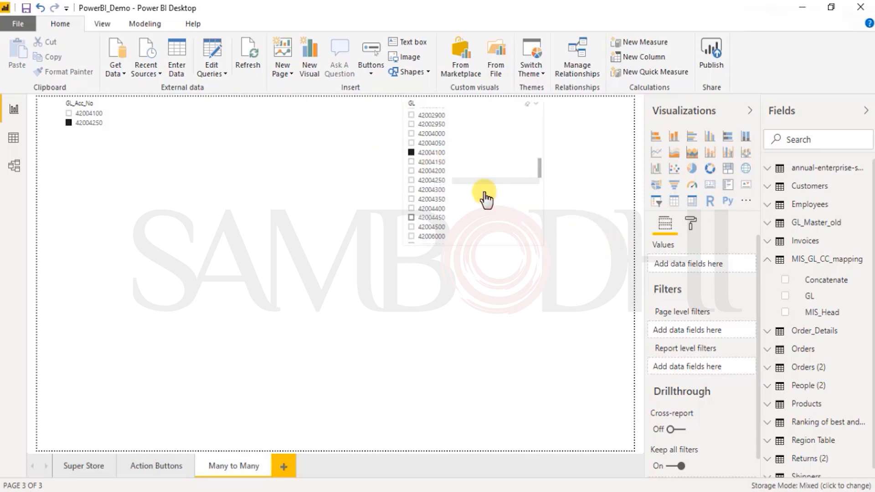
ctrl+click(410, 145)
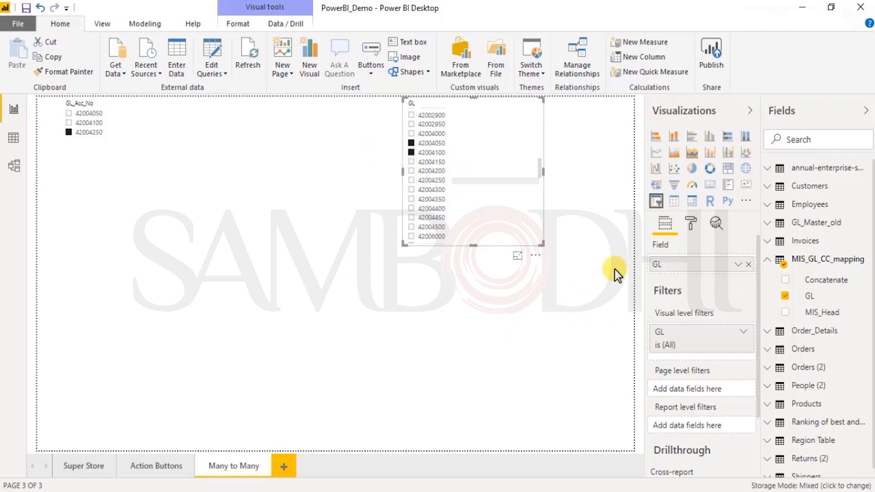
- Check the relationship between GL_Master_old and MIS_GL_CC_mapping in the model, and review the GL slicer's selection controls on the report page
click(17, 163)
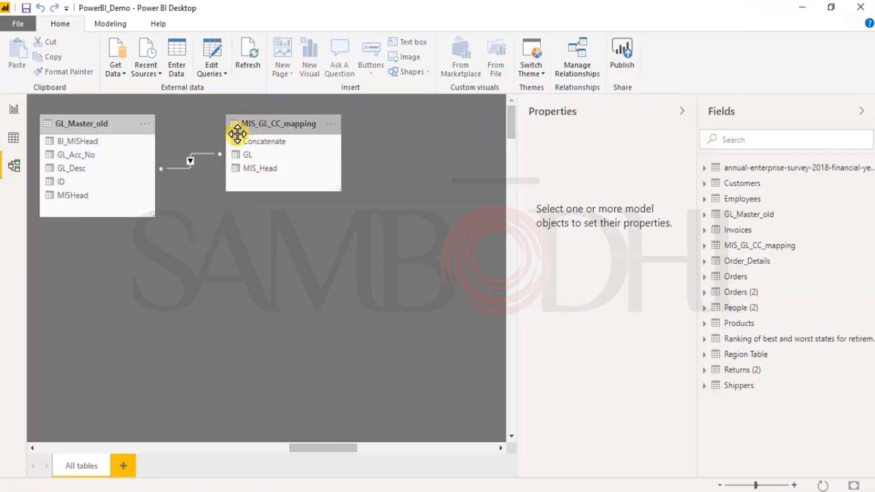
click(212, 154)
click(13, 111)
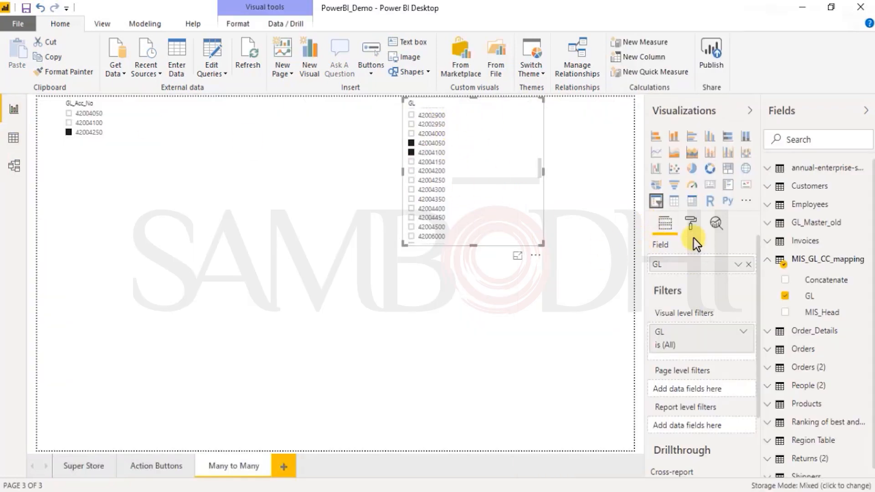
click(691, 223)
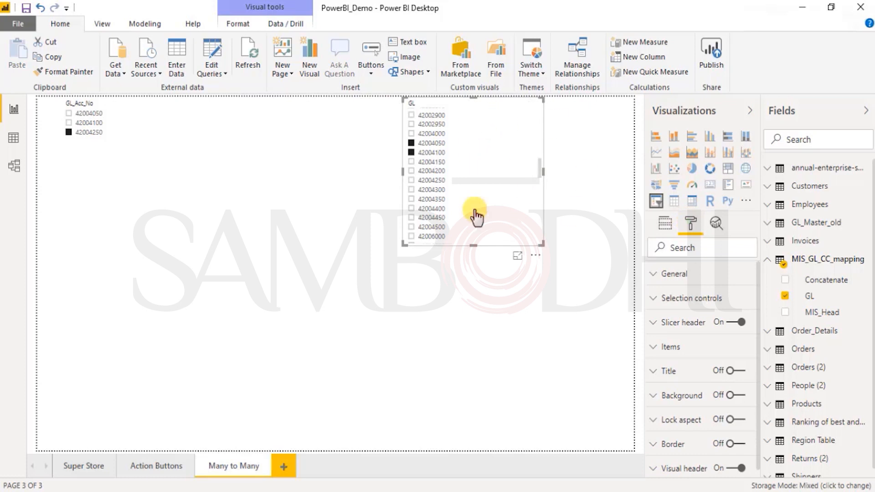
click(709, 299)
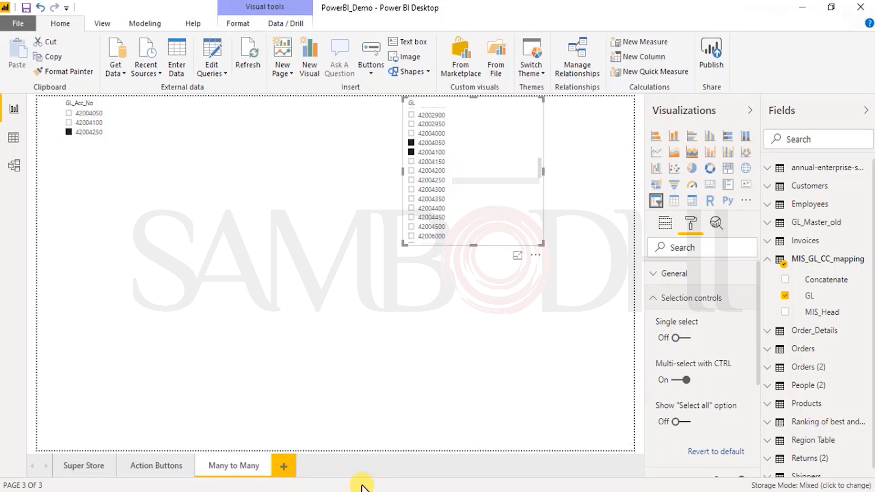
- Consult the Data and Relationships slide in the presentation, and view the MIS_GL_CC_mapping table's data in Power BI Desktop
click(428, 451)
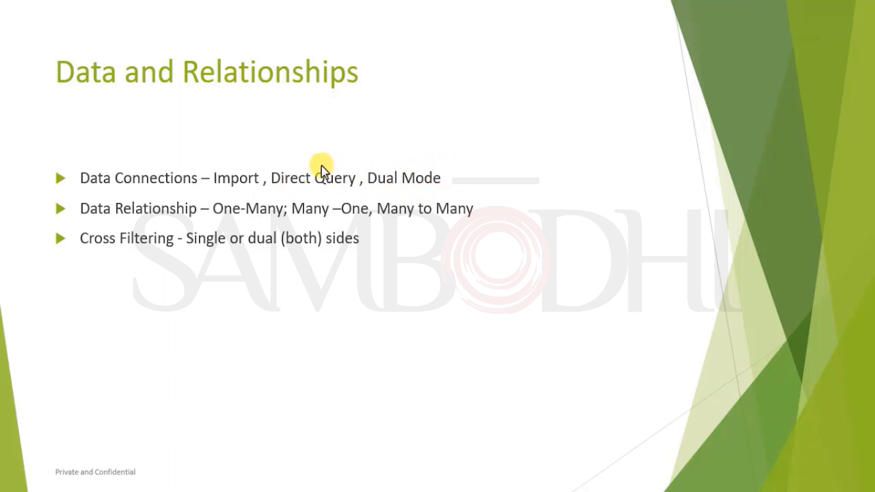
key(alt+Tab)
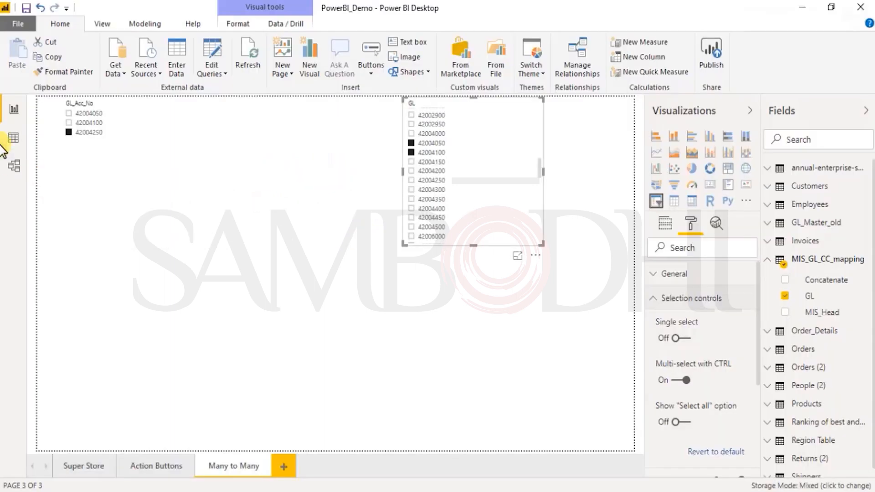
click(13, 138)
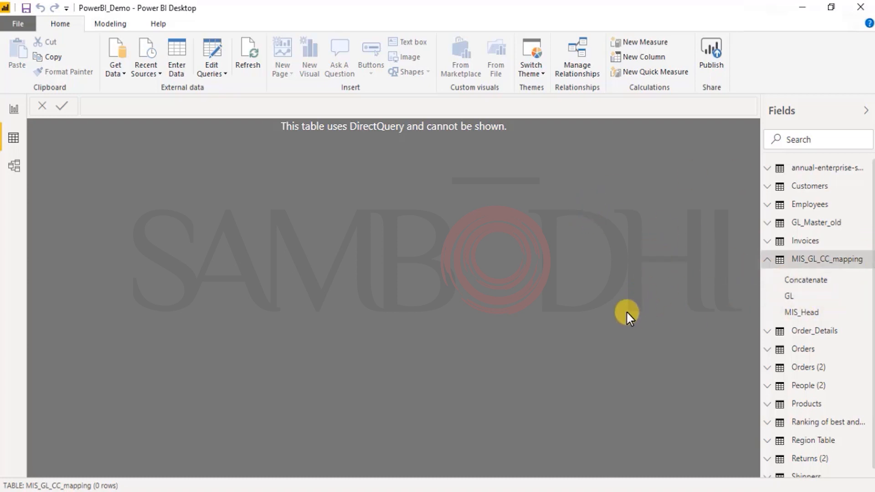
key(alt+Tab)
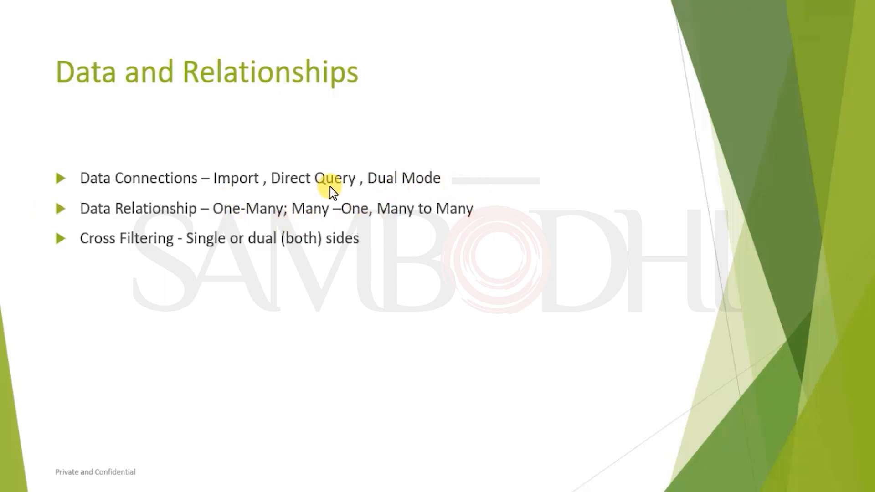
key(alt+Tab)
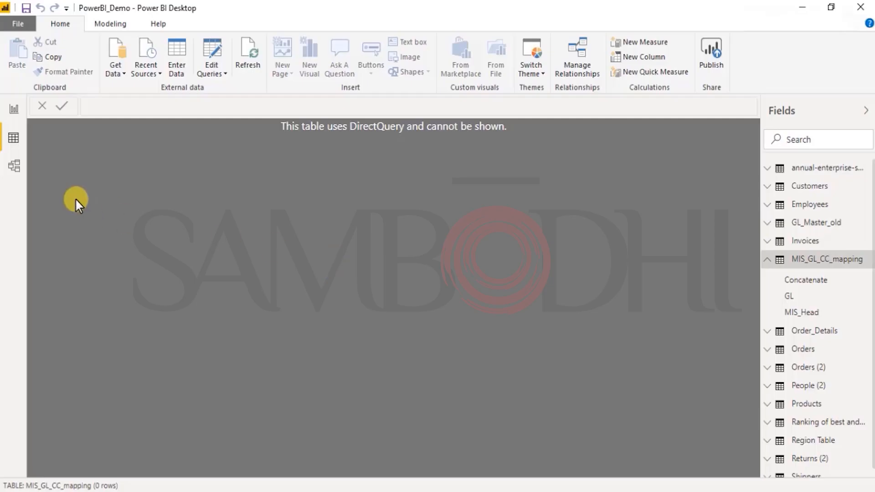
- Examine the relationship between Orders and Order_Details in the model diagram and inspect the OrderID field of Orders
click(14, 167)
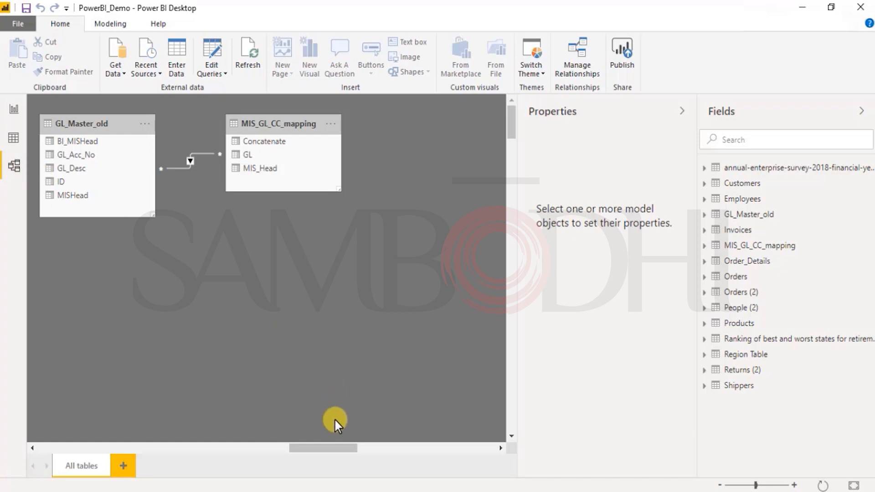
drag(335, 448, 254, 447)
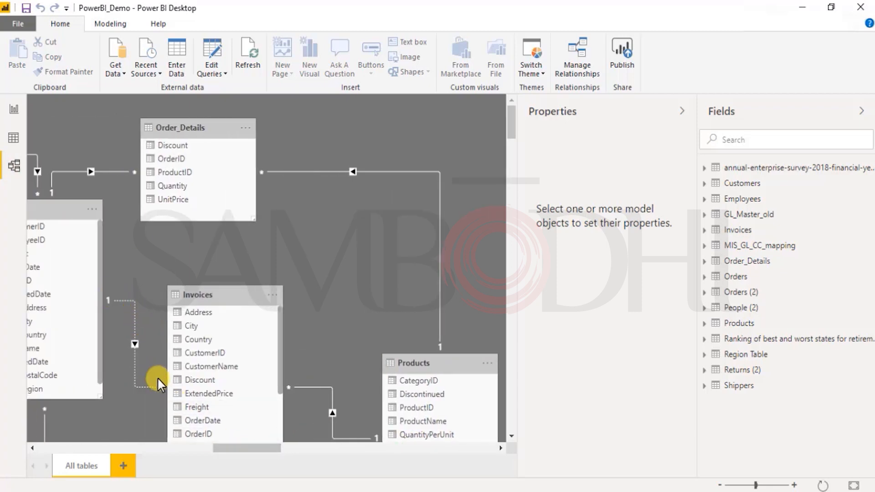
drag(259, 448, 239, 448)
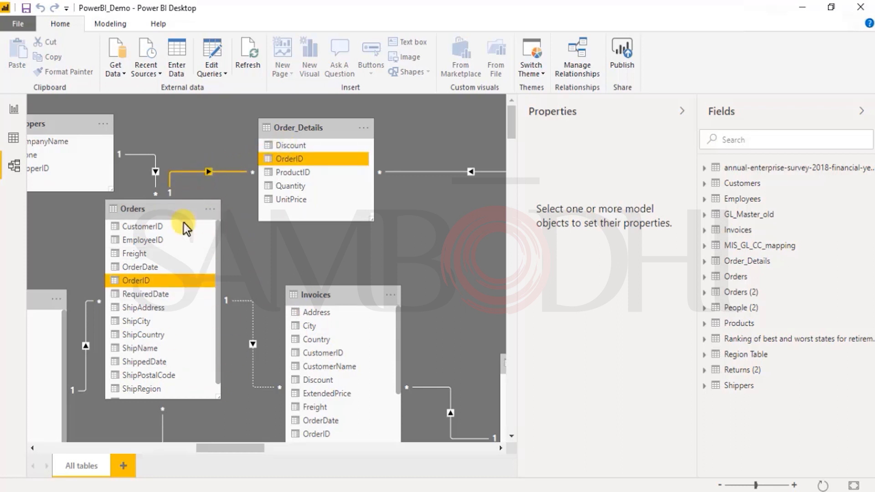
click(161, 283)
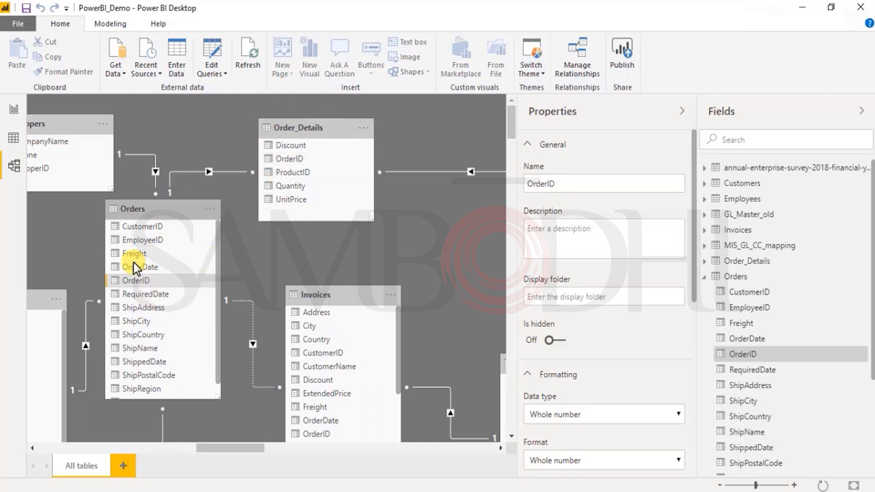
- Inspect the cardinality and cross filter settings of the Orders–Customers relationship, and close it without changes
drag(225, 449, 199, 449)
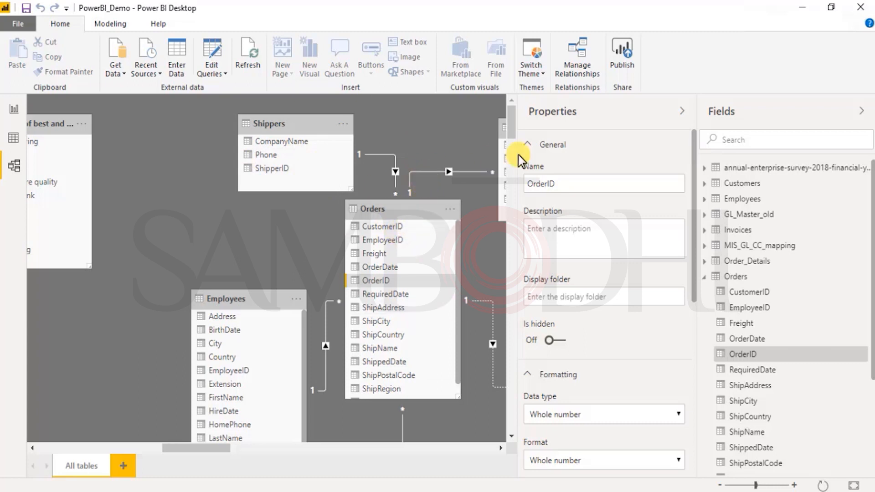
scroll(385, 392, down, 1)
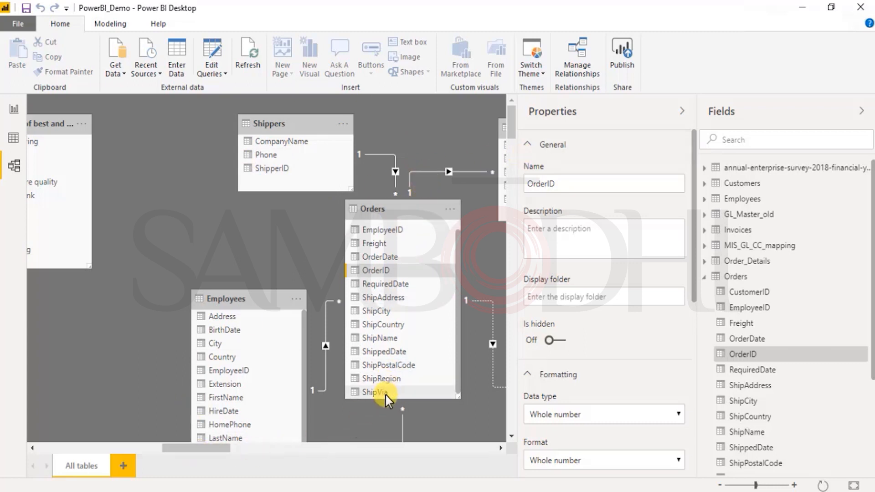
click(512, 435)
click(512, 437)
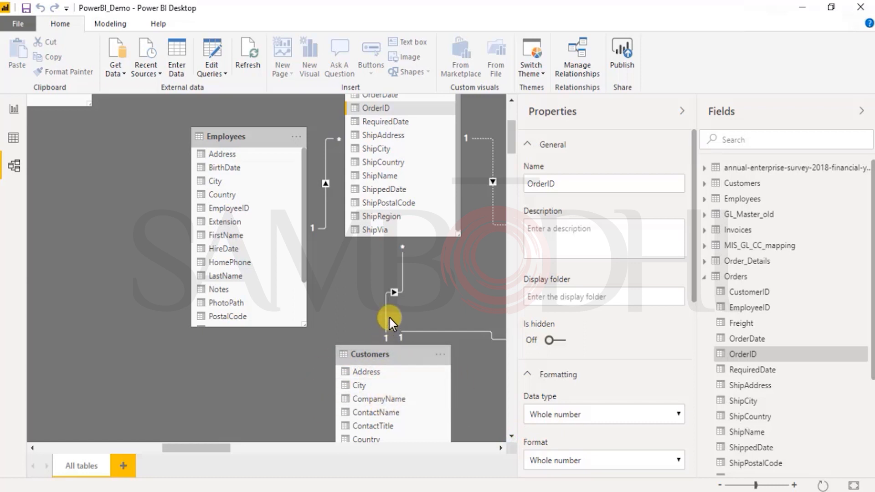
double_click(392, 288)
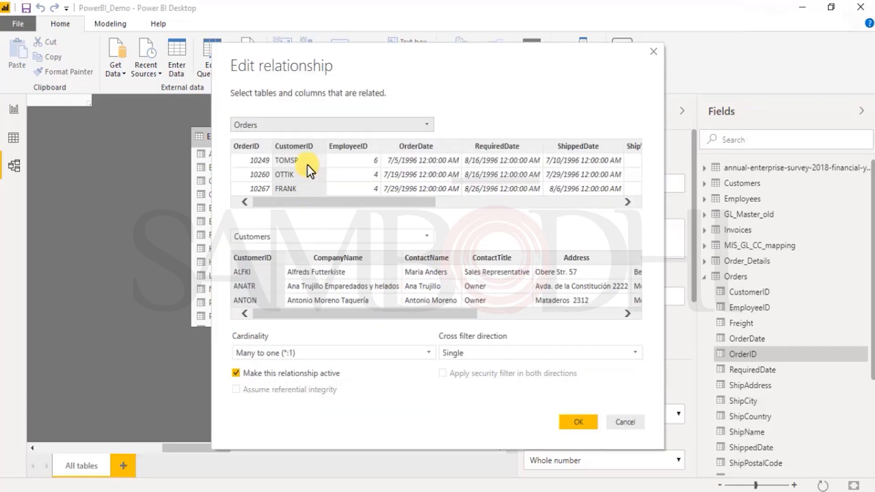
click(618, 422)
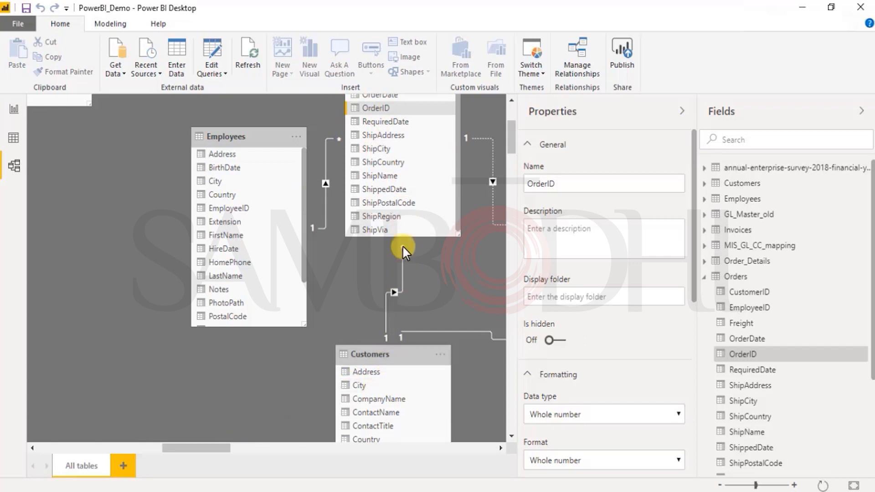
- Examine the Invoices–Products relationship and the relationships of Orders with Employees and Shippers in the model diagram
drag(221, 444, 303, 448)
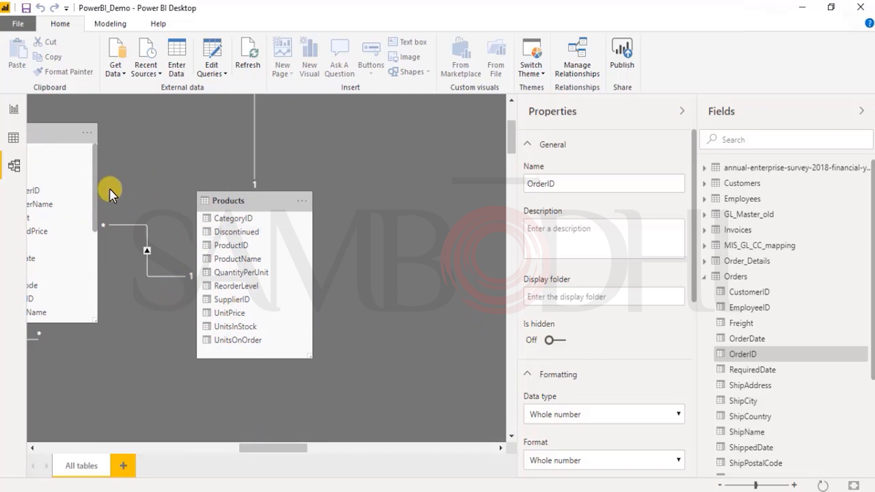
click(147, 251)
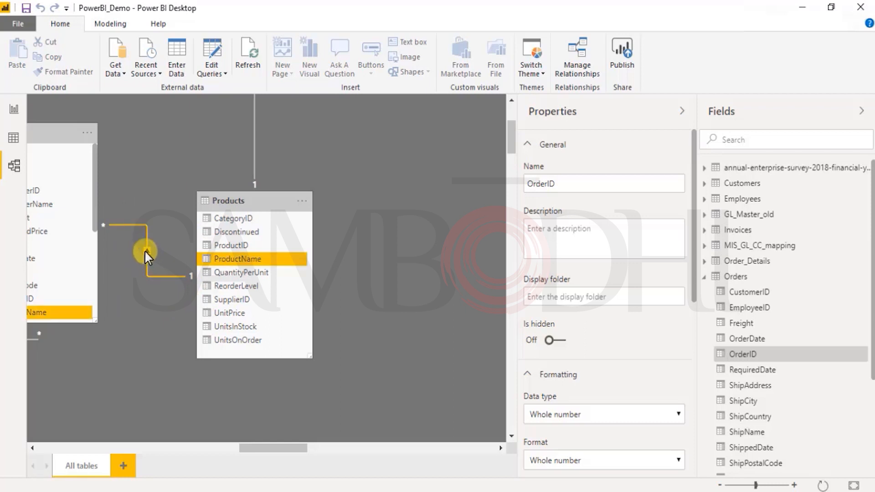
click(126, 241)
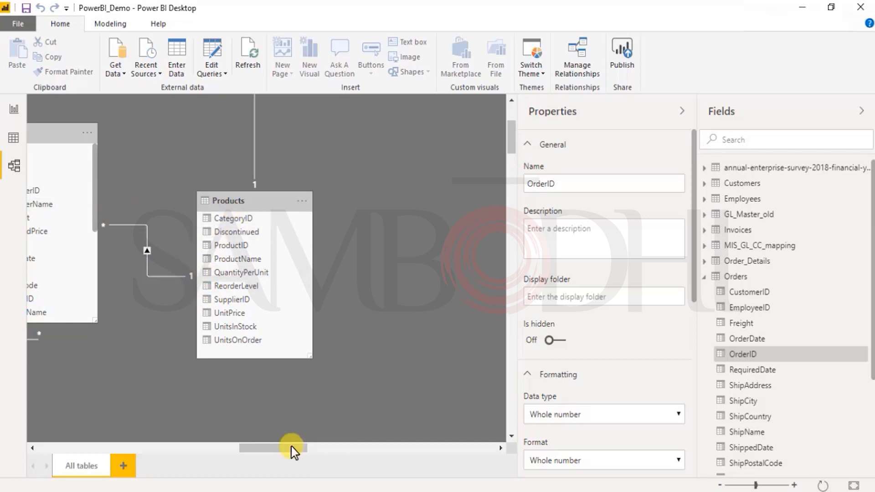
drag(255, 451, 221, 448)
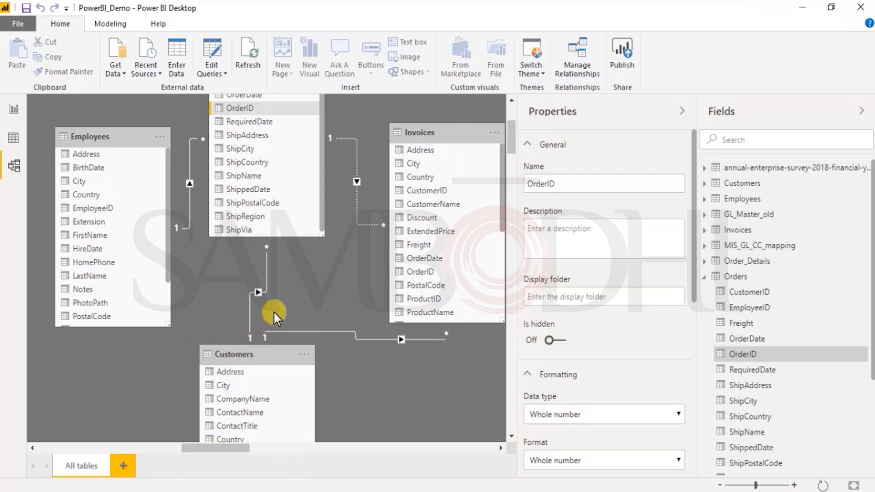
click(249, 232)
scroll(228, 223, up, 2)
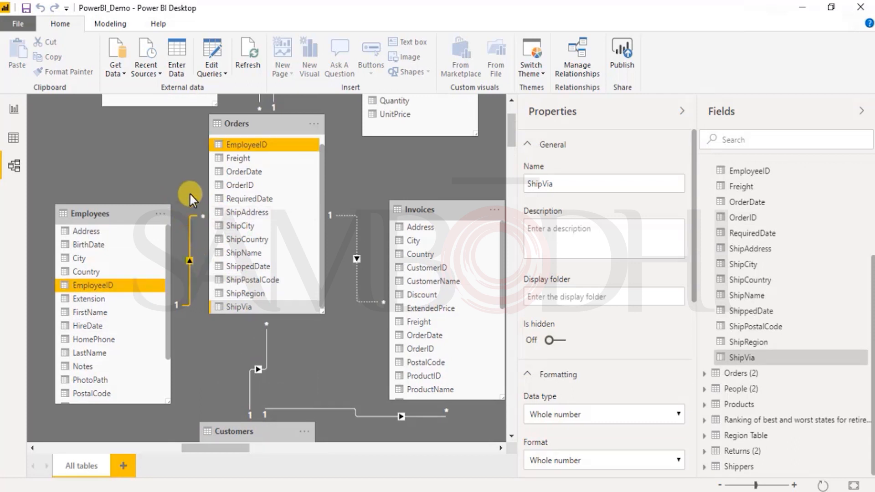
scroll(259, 244, up, 1)
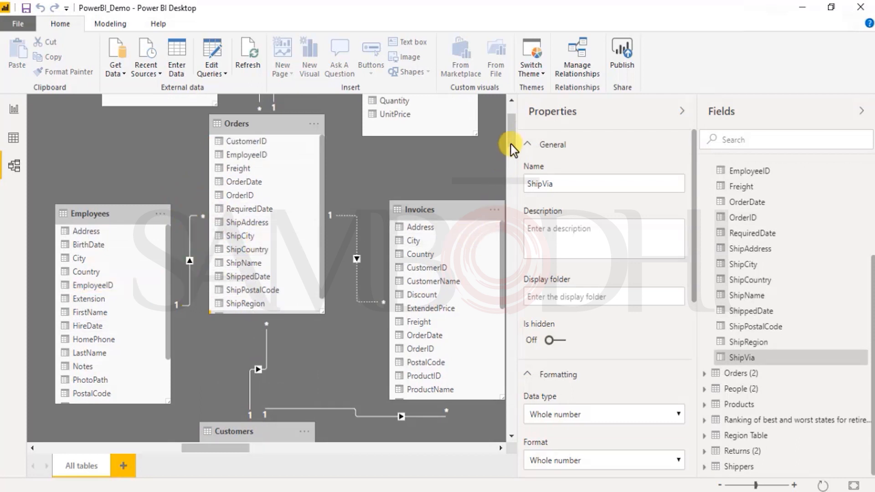
drag(511, 146, 512, 125)
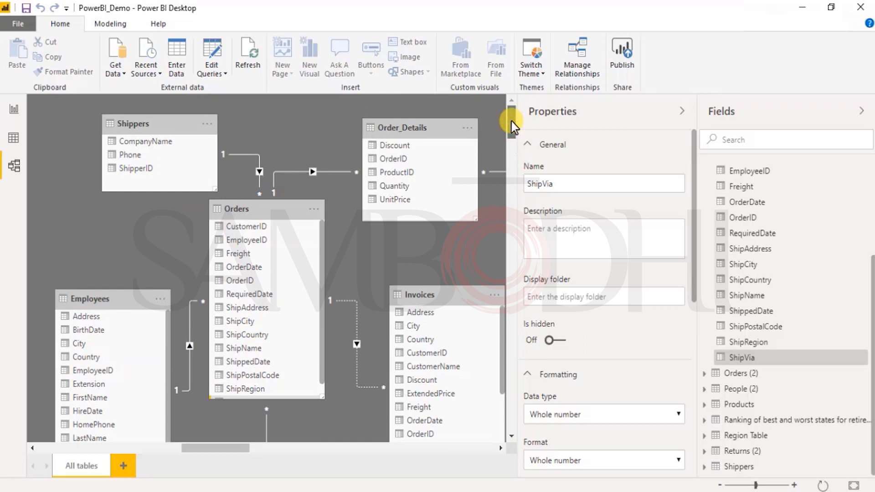
drag(235, 449, 88, 450)
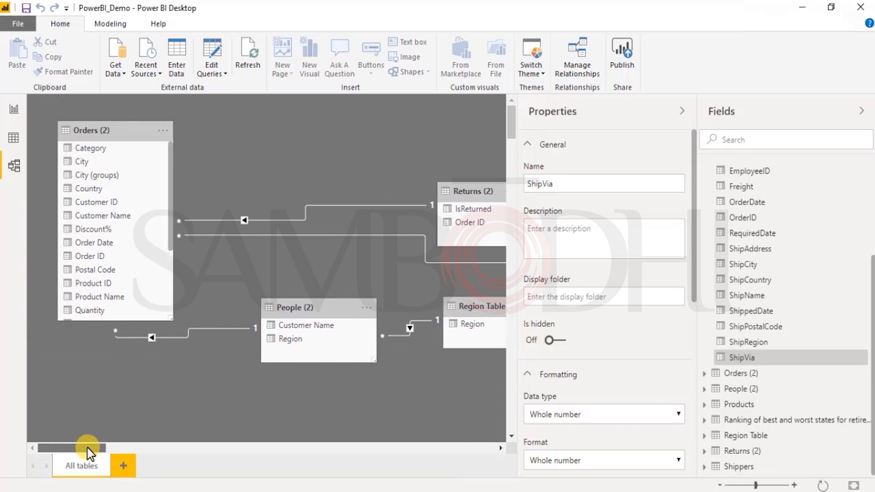
double_click(151, 336)
click(445, 357)
click(453, 354)
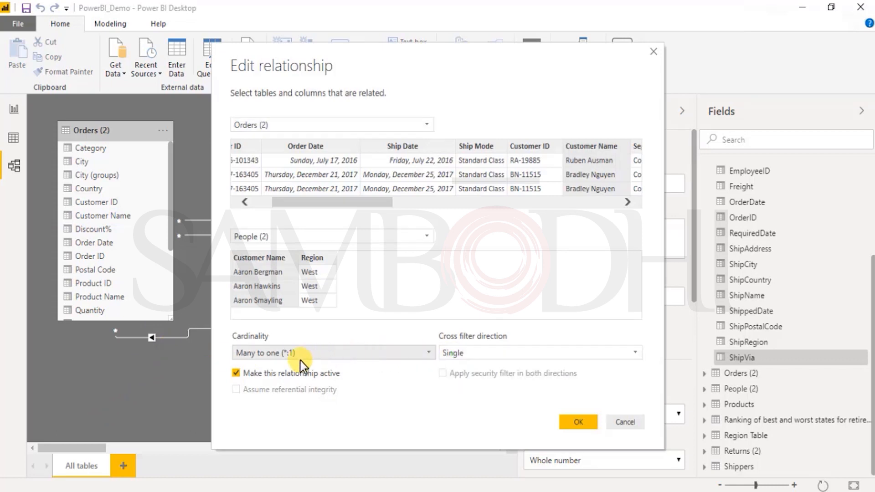
click(465, 354)
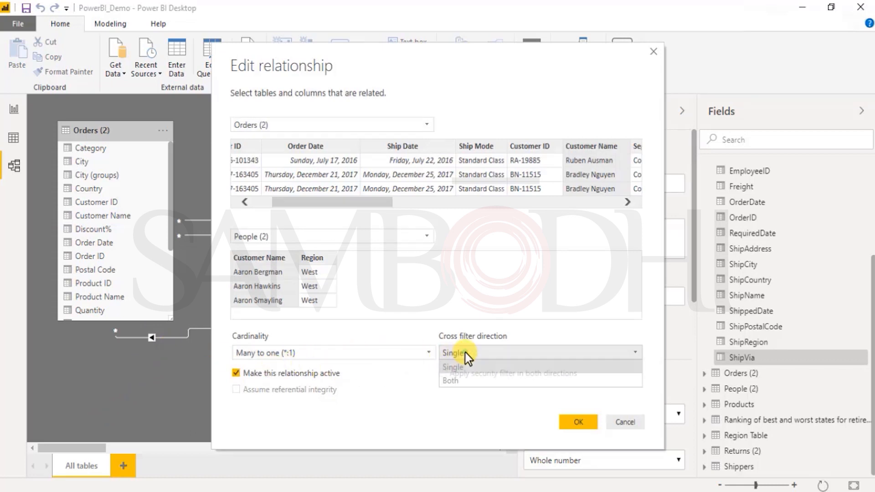
click(456, 381)
click(626, 423)
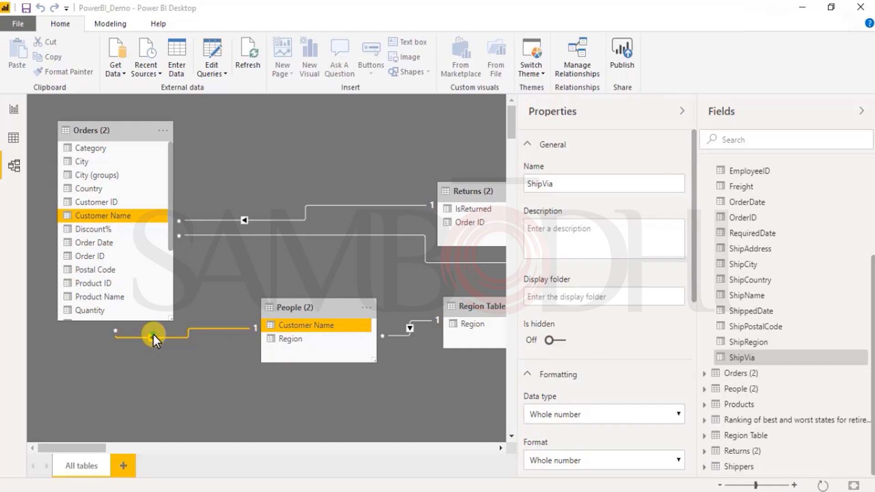
- Set the cross filter direction of the Orders (2)–People (2) relationship to Both and check its line in the diagram
double_click(154, 337)
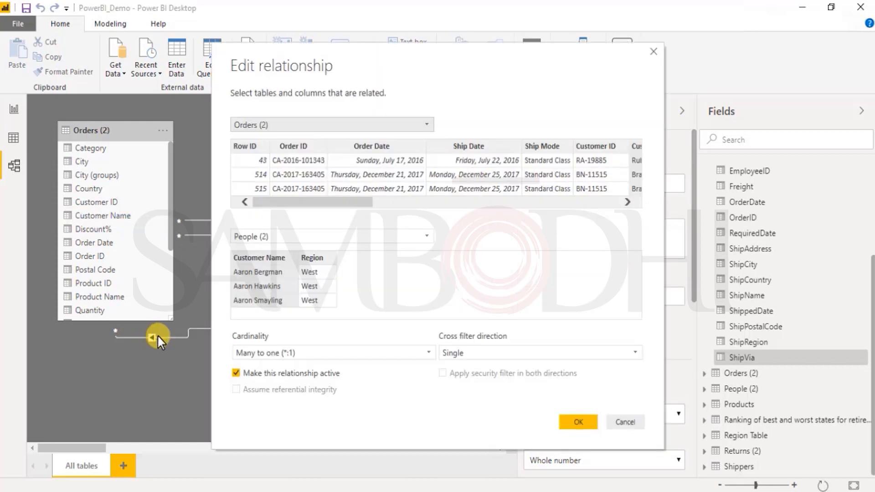
click(521, 360)
click(492, 383)
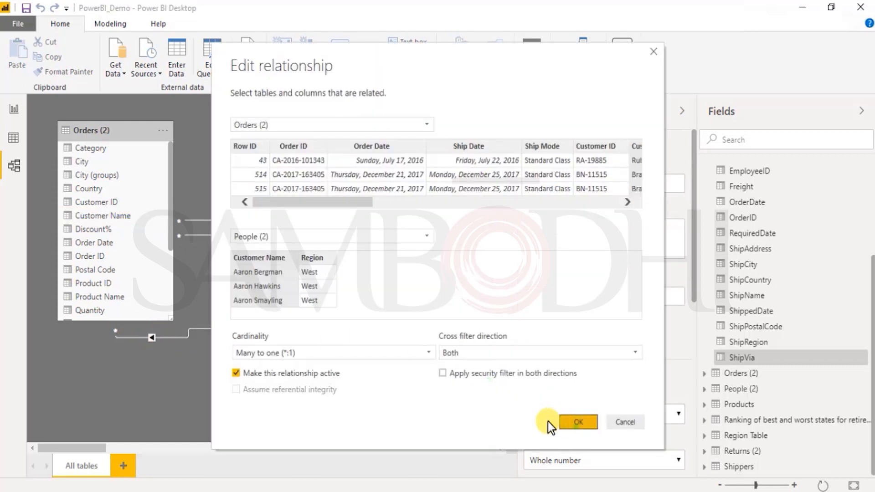
click(577, 426)
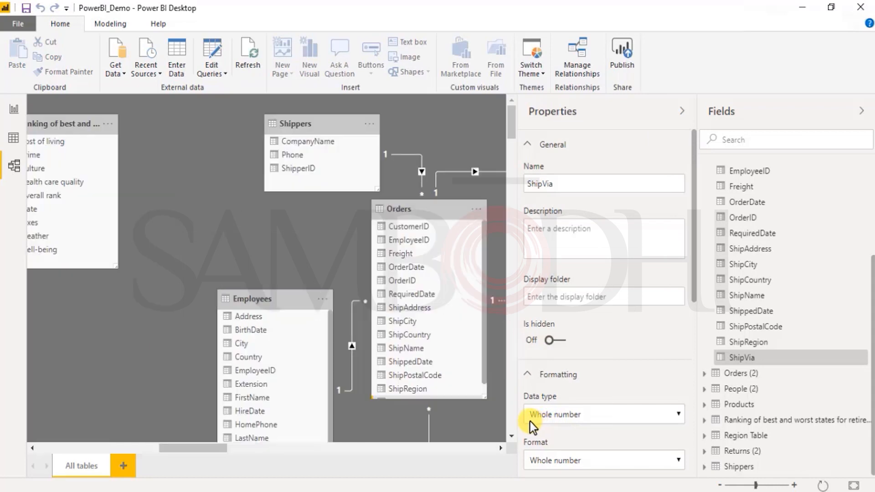
drag(203, 449, 71, 433)
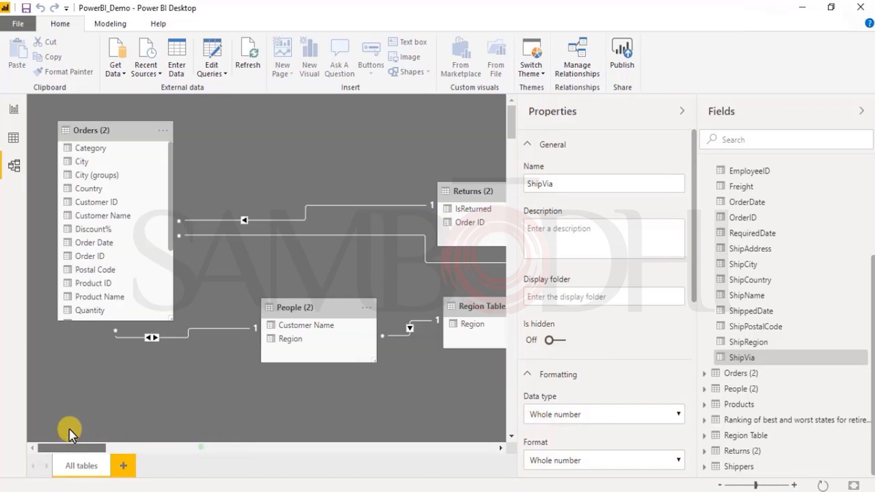
- Try Many to Many (*:*) cardinality on the Orders (2)–People (2) relationship and review the cross filter directions it offers
click(149, 340)
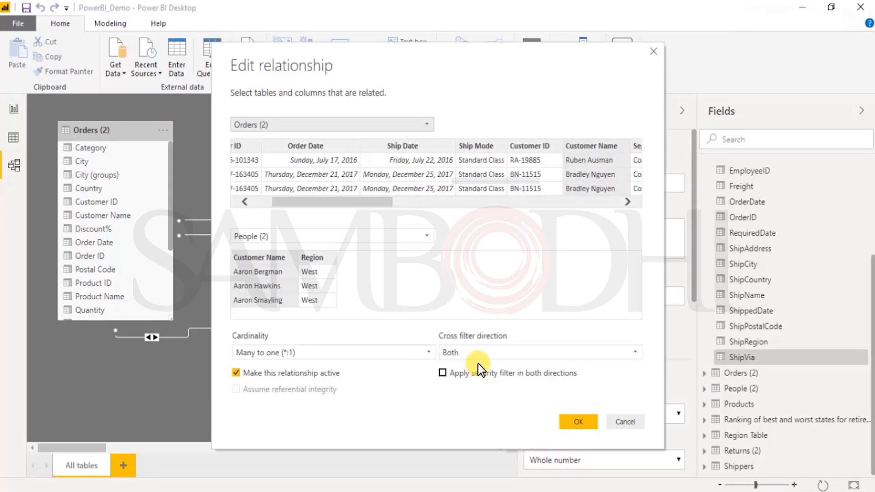
click(487, 353)
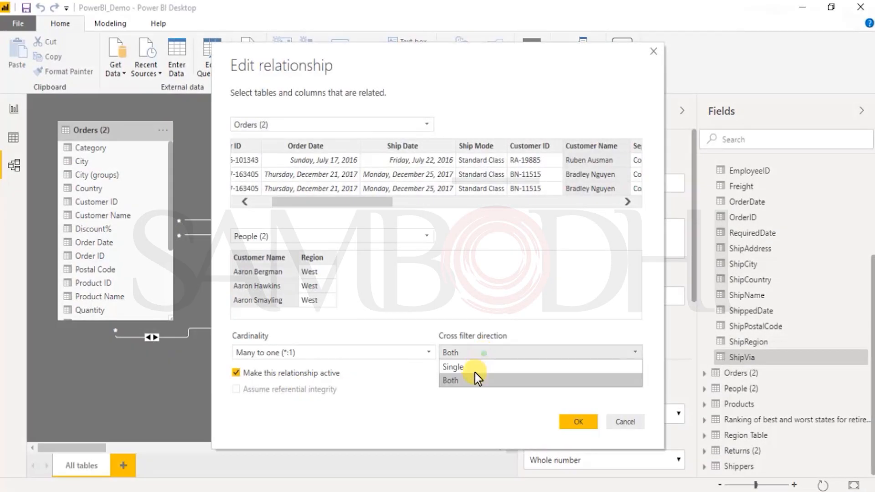
click(475, 367)
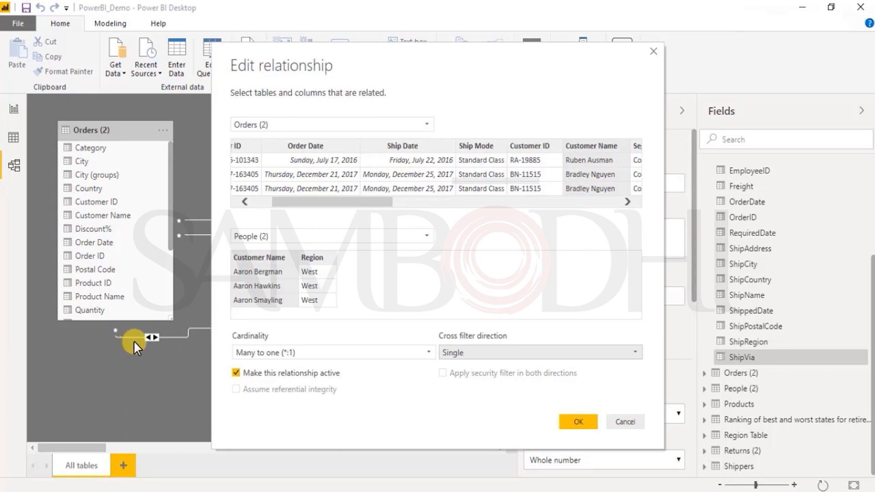
click(282, 354)
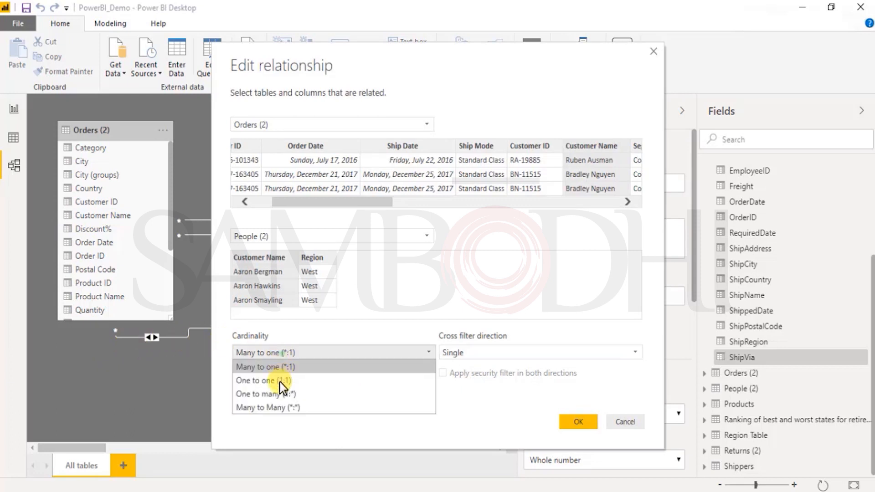
click(282, 408)
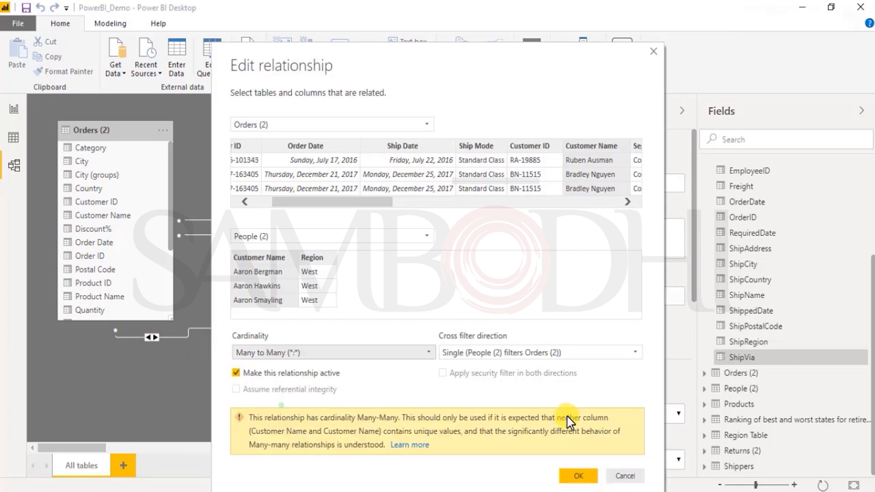
click(540, 354)
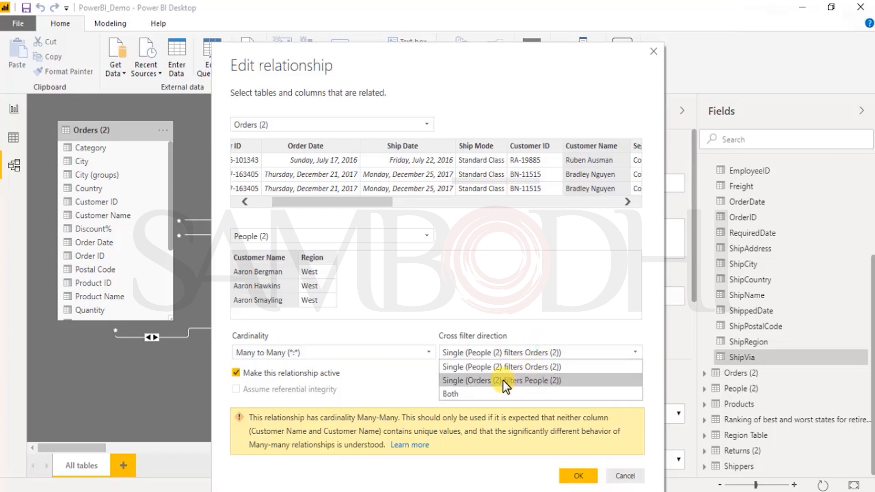
- Return the cardinality to Many to one (*:1), check the cross filter options, and close the relationship editor
click(301, 355)
click(303, 367)
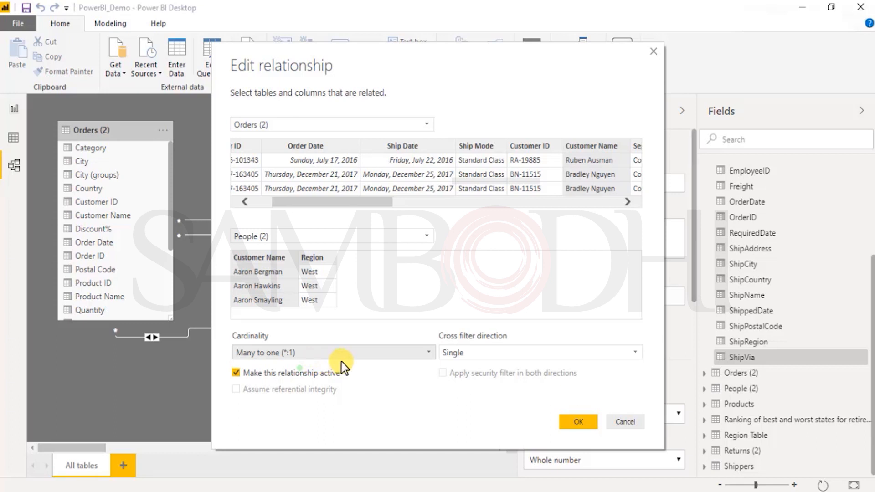
click(488, 358)
click(459, 366)
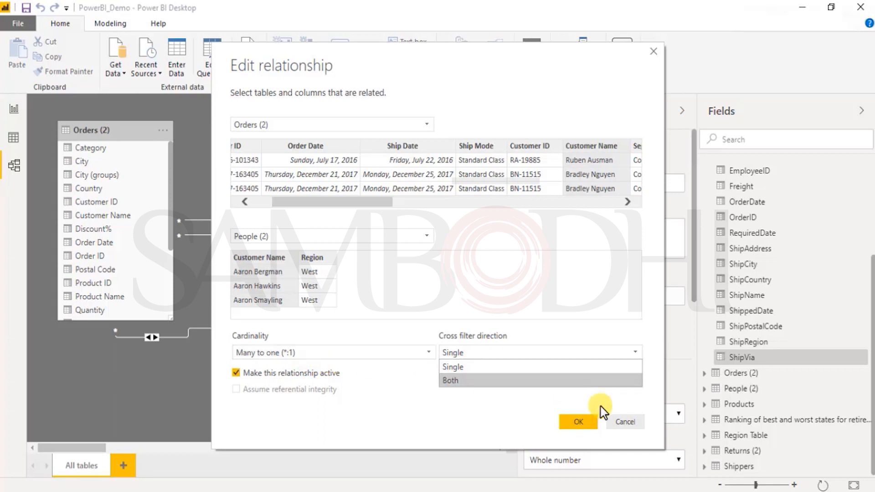
click(580, 422)
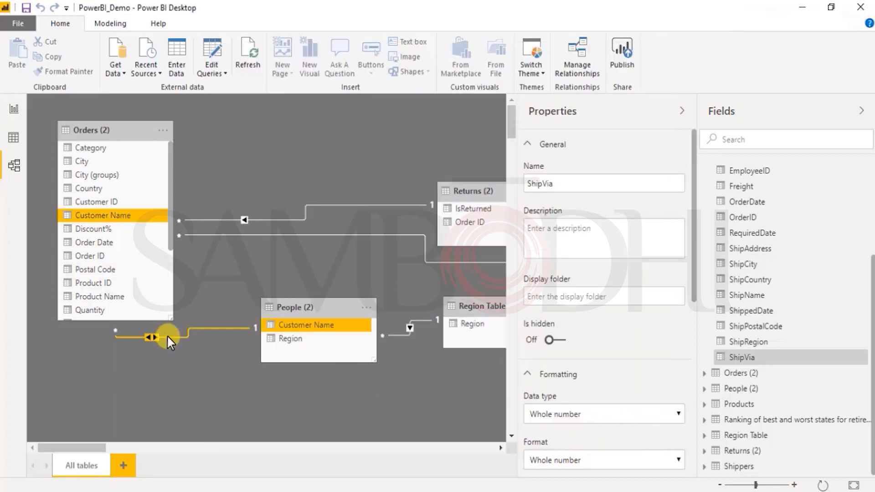
- Set the cross filter direction of the Orders (2)–People (2) relationship to Single and apply it
right_click(135, 335)
click(119, 341)
double_click(152, 335)
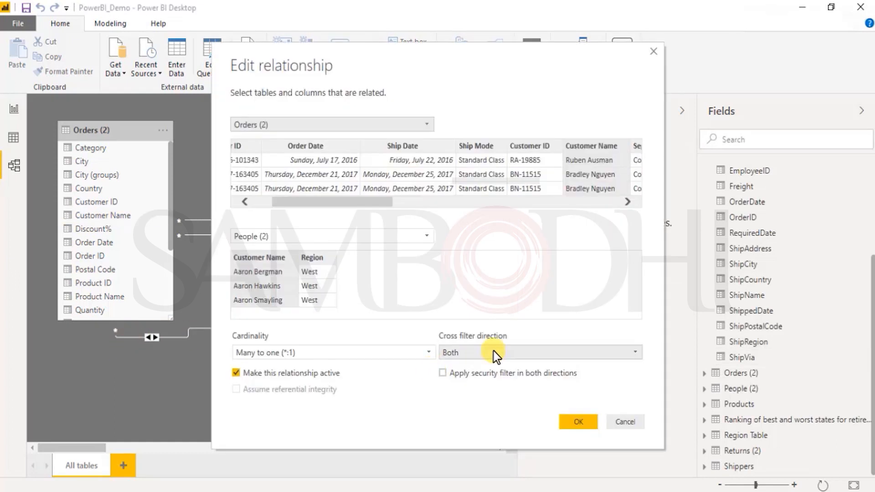
click(492, 354)
click(500, 369)
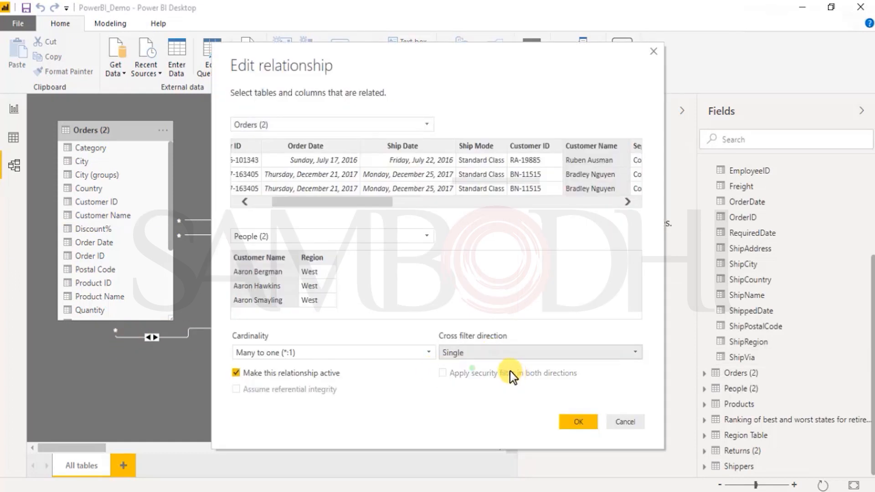
click(580, 423)
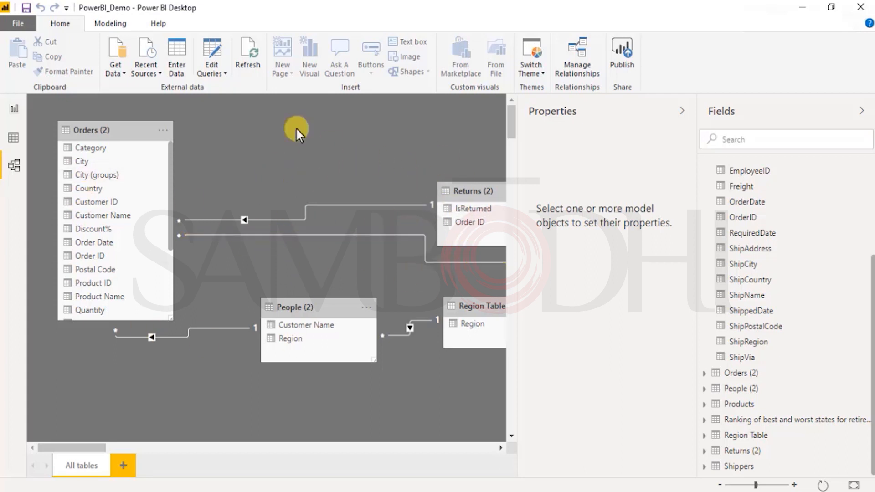
- Review the list of all model relationships, and inspect the active setting of the Orders (2)–People (2) relationship
click(579, 65)
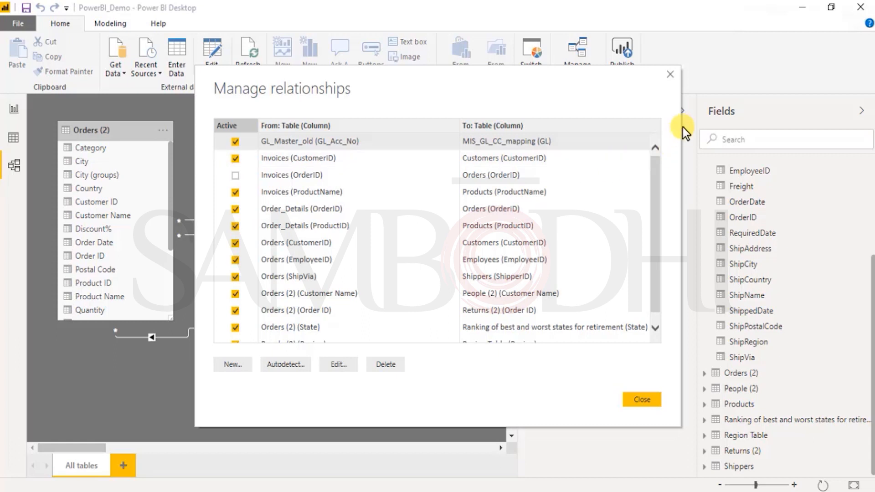
click(671, 78)
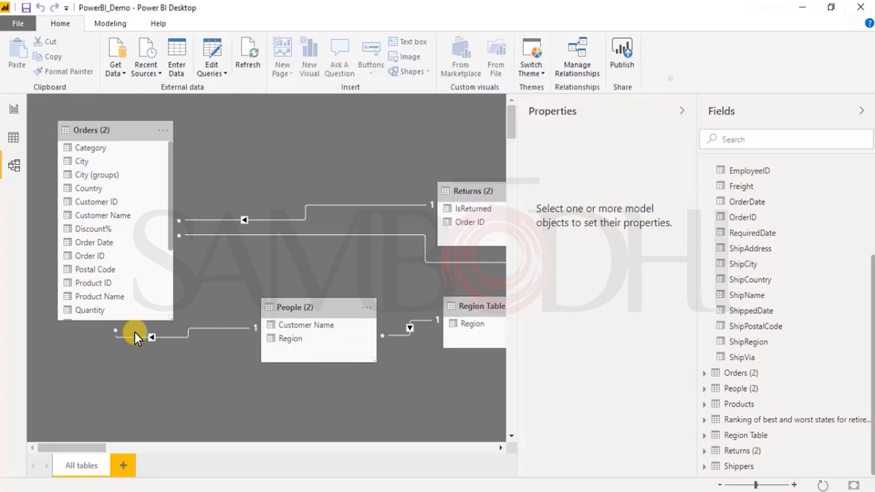
double_click(152, 337)
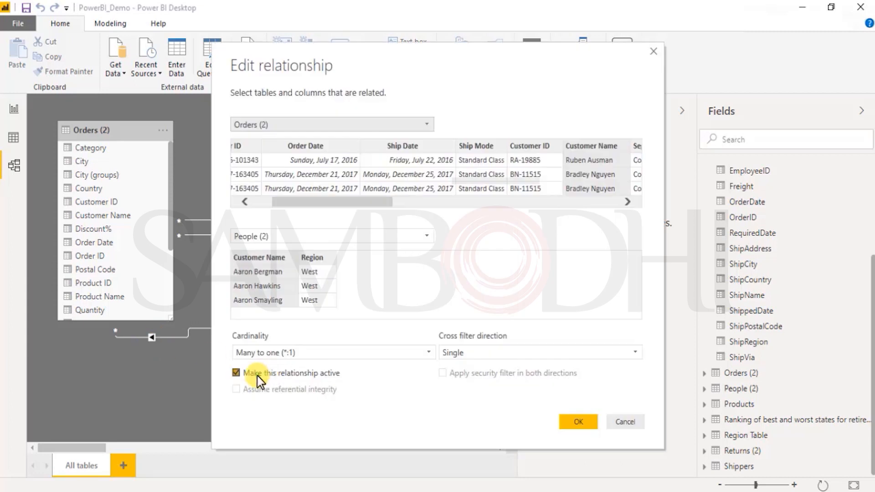
click(245, 374)
click(589, 424)
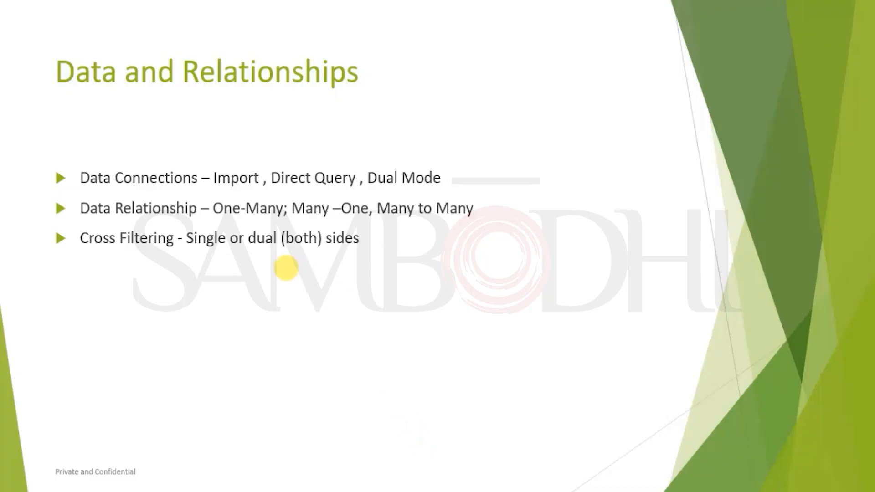
- Switch to the presentation and show the Data and Relationship – Cardinality slide
key(Right)
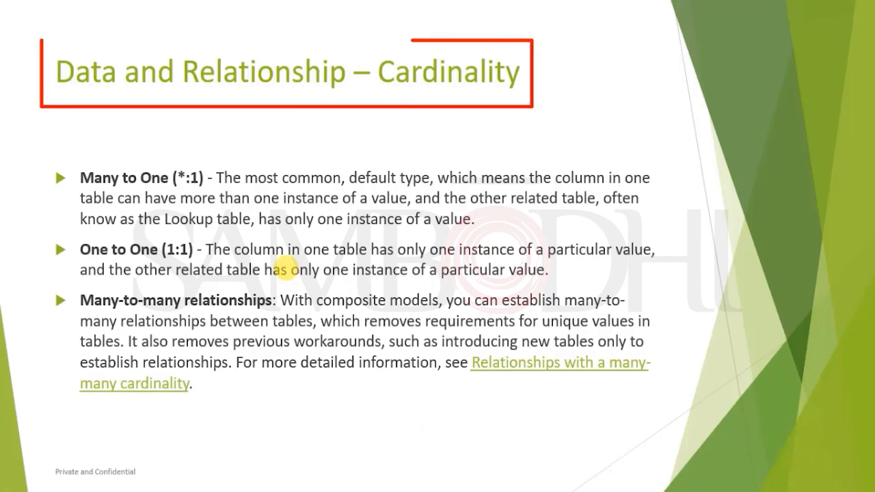
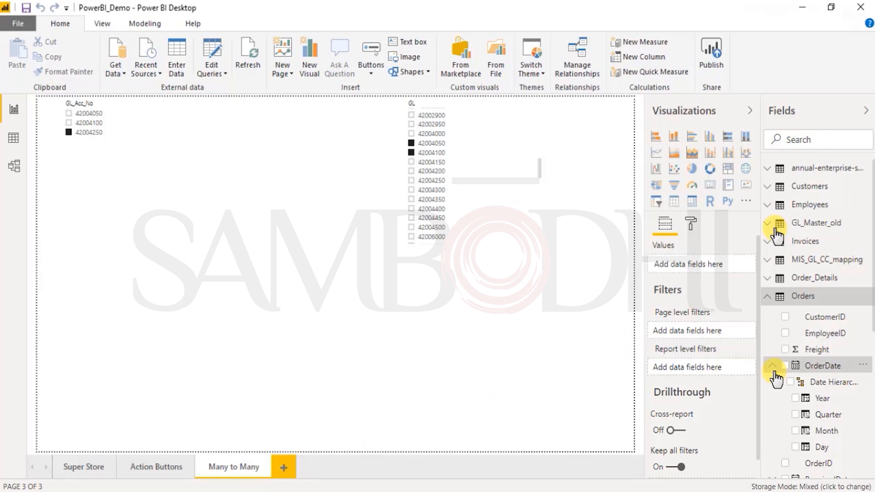
- Collapse the Orders table and expand the Customers table in the field list
click(767, 297)
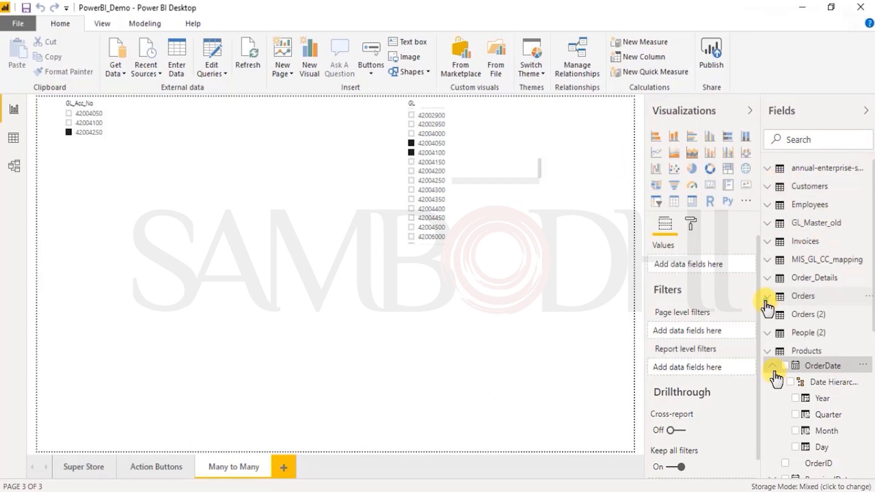
click(769, 187)
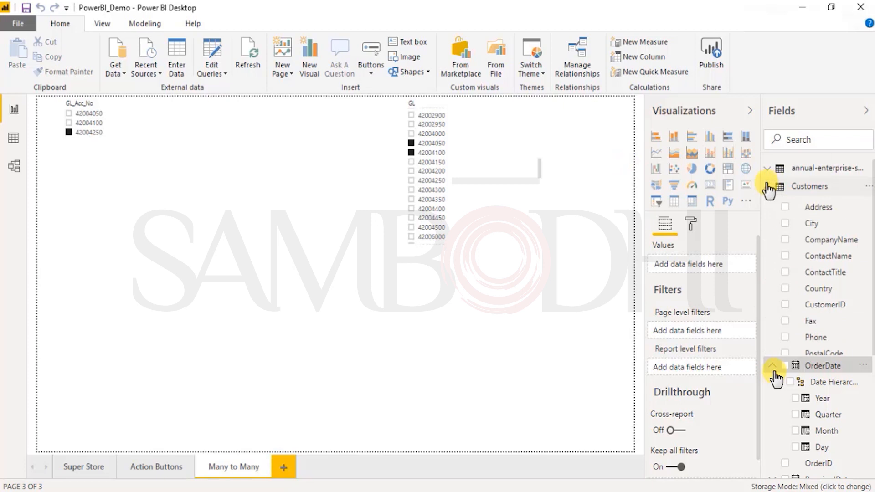
right_click(806, 192)
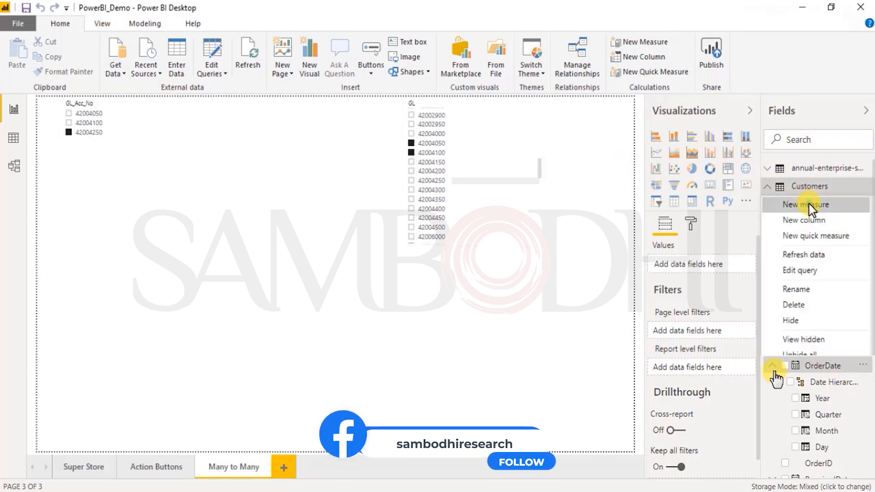
click(810, 205)
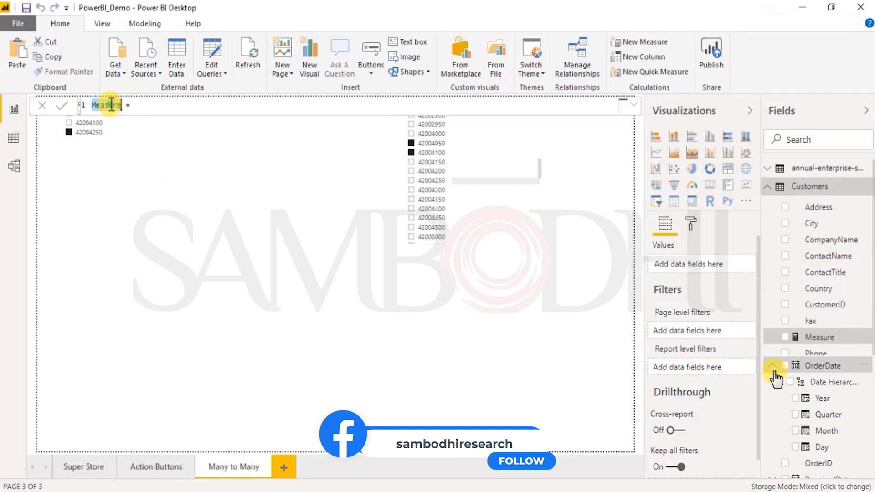
key(Escape)
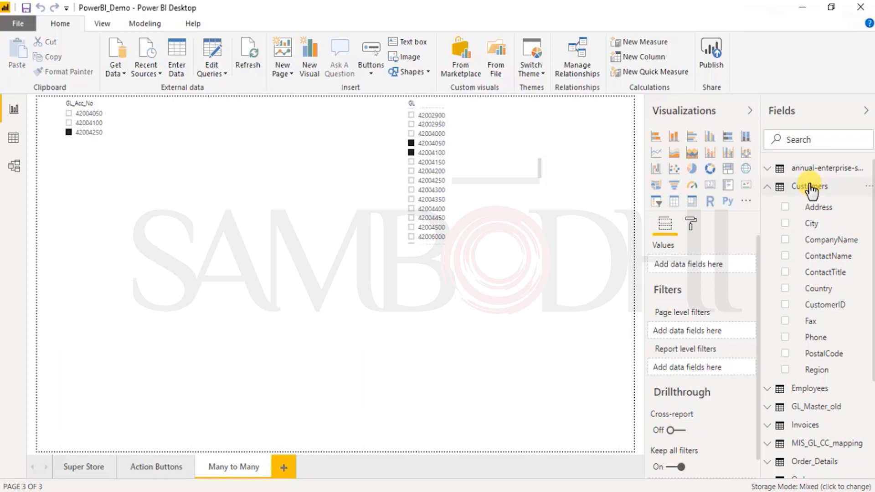
- Create a new measure in the Customers table and name it Formula_Least
click(865, 187)
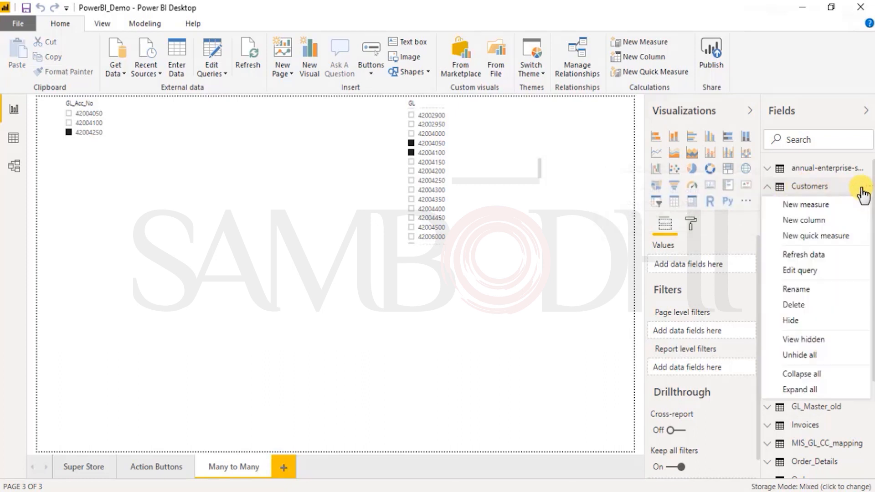
click(801, 207)
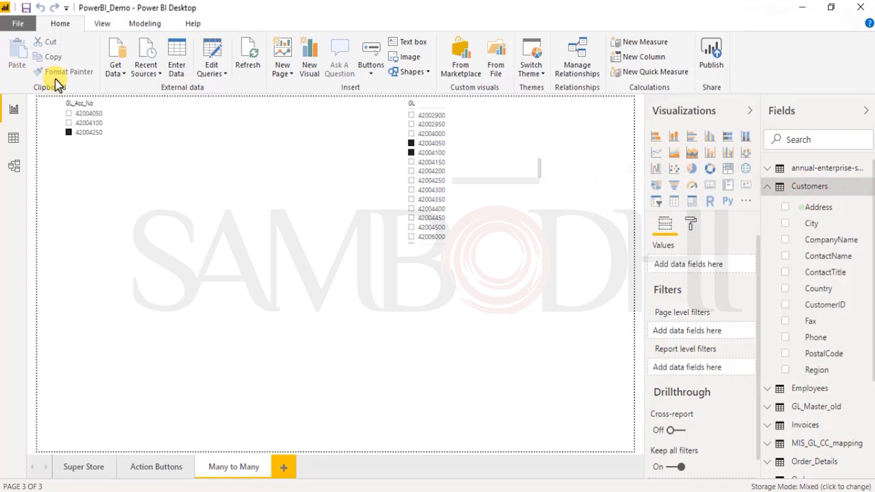
double_click(105, 105)
text(Fo)
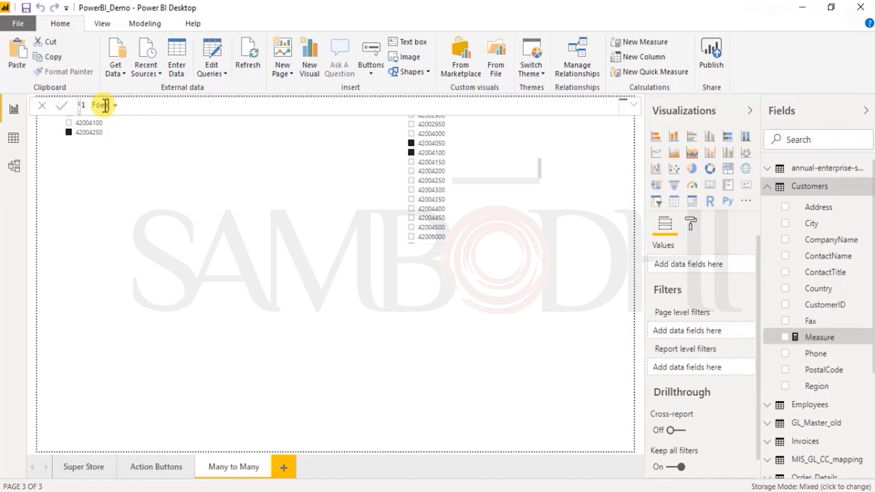
text(rmula)
text(_Least)
text(lea)
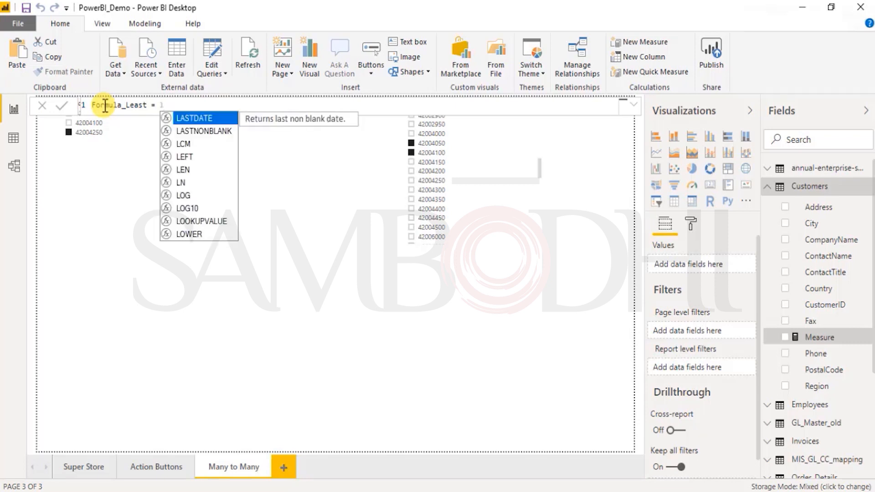
- Browse the suggested functions beginning with L for the Formula_Least expression, and clear the entry
key(BackSpace)
key(BackSpace)
key(Down)
key(Down)
key(Down)
key(Down)
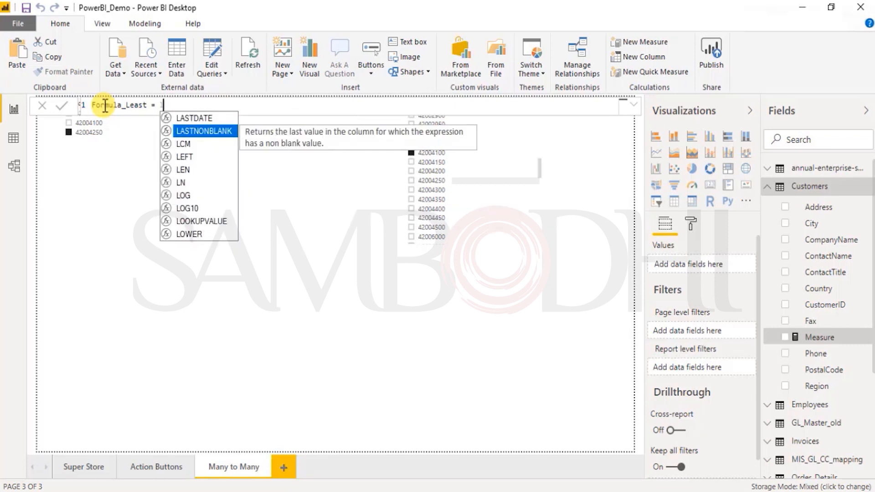
key(Down)
key(Down)
key(Down)
key(Down)
key(Down)
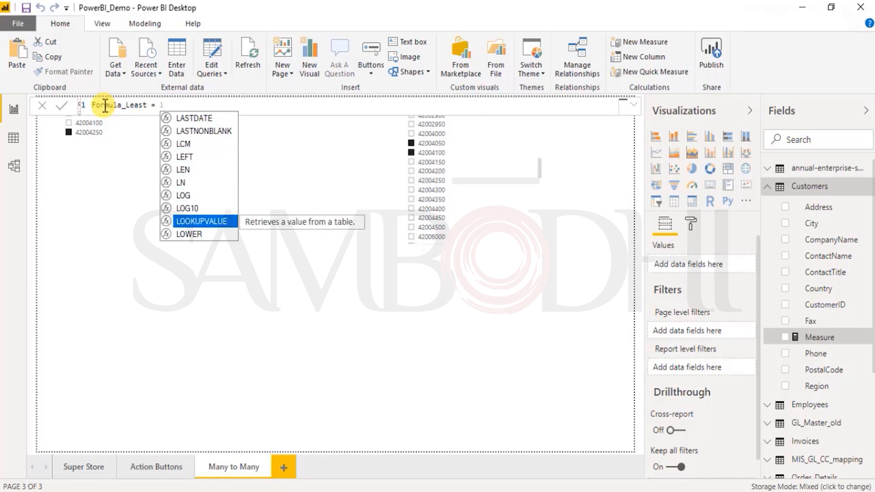
key(Up)
key(Up)
key(Up)
key(Up)
key(Up)
key(Up)
key(Up)
key(Up)
key(Up)
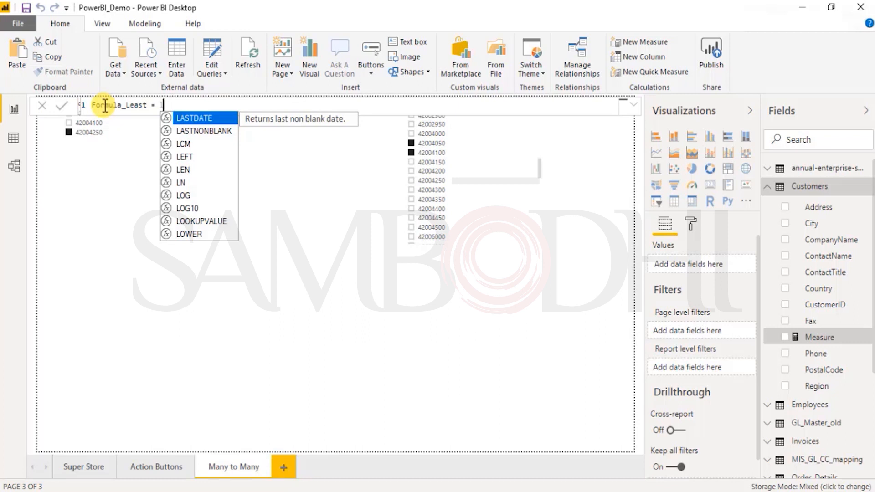
key(BackSpace)
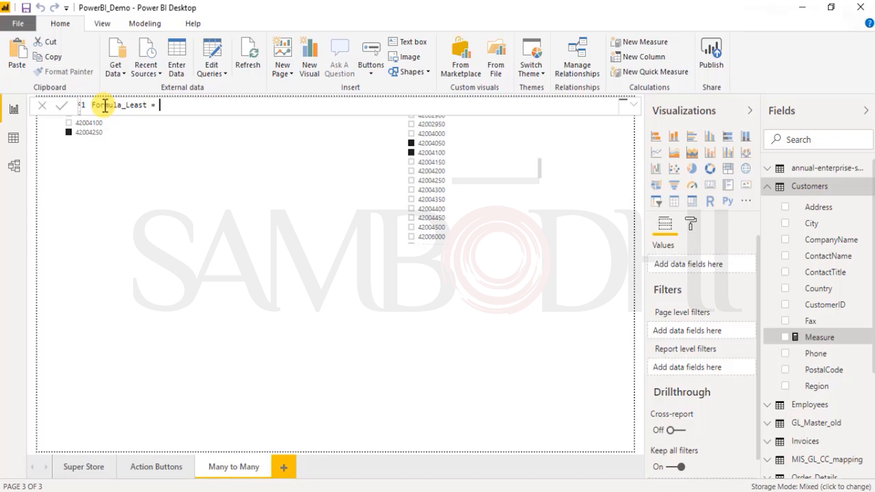
text(customer)
key(BackSpace)
key(BackSpace)
key(BackSpace)
key(BackSpace)
key(BackSpace)
key(BackSpace)
key(BackSpace)
key(BackSpace)
text(tbl)
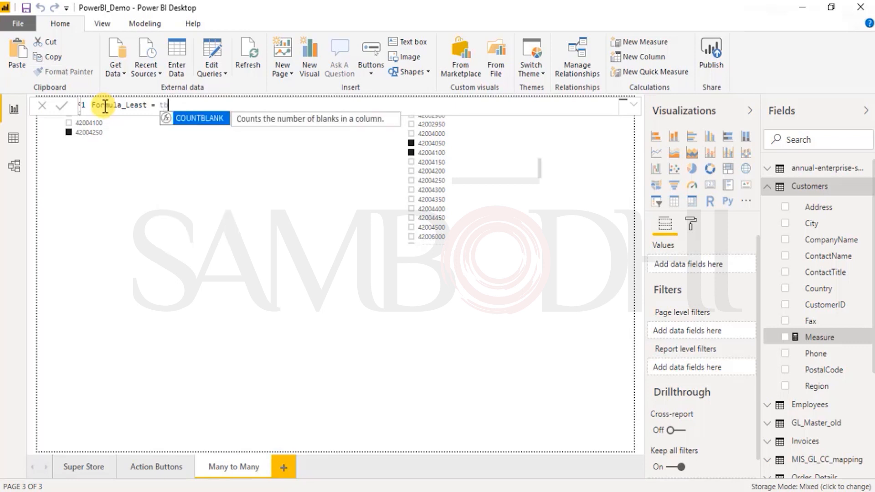
key(BackSpace)
key(BackSpace)
key(BackSpace)
- Look through the suggested count functions and insert COUNTA as the function of the Formula_Least measure
text(count)
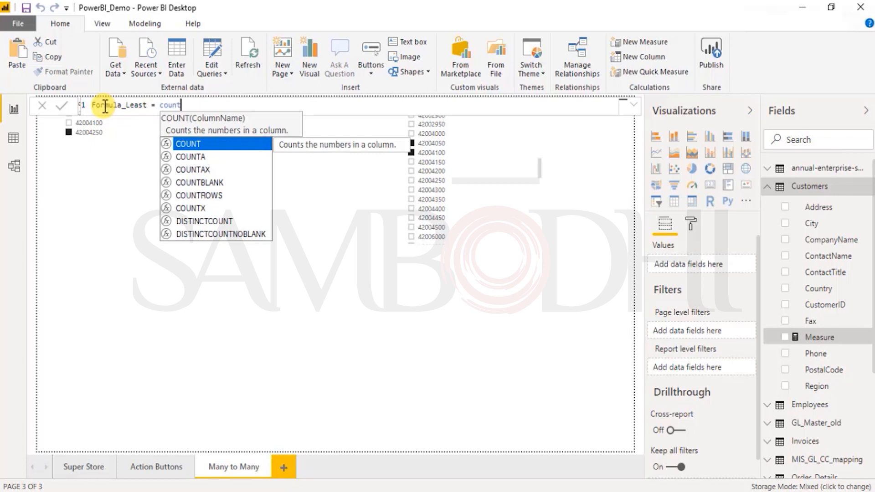
key(Down)
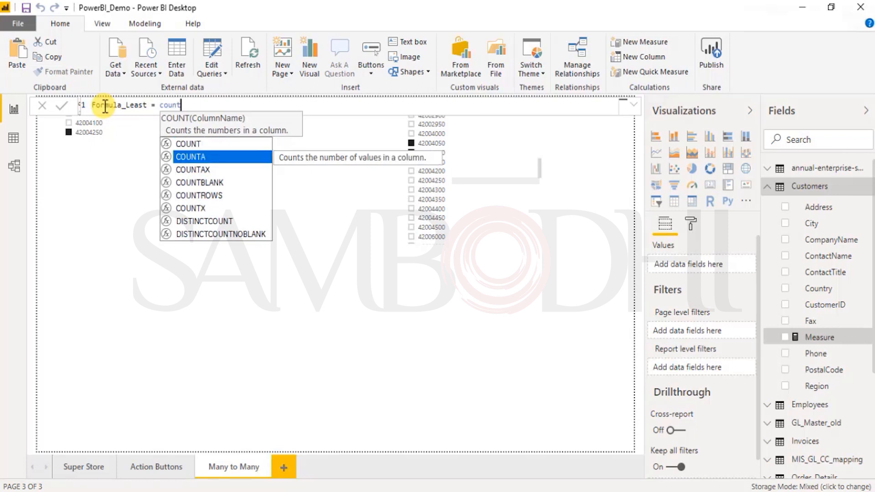
key(Down)
key(Down)
key(Down)
key(Down)
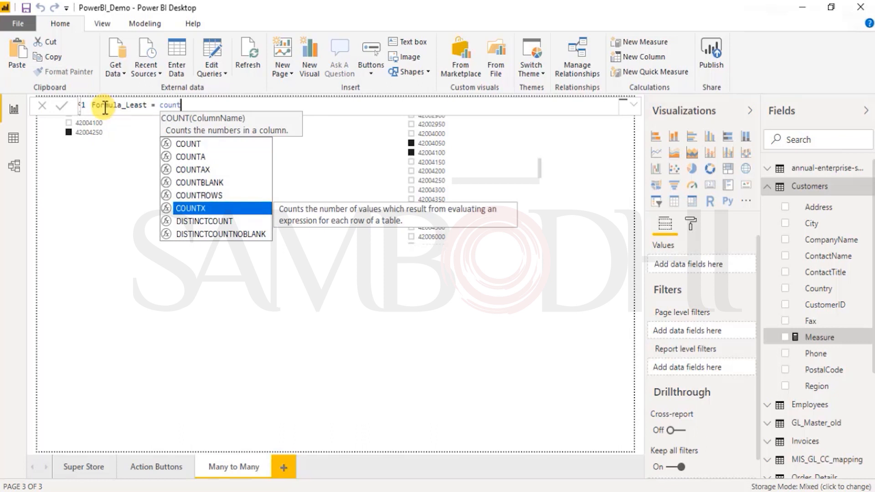
key(Up)
key(Up)
key(Up)
key(Up)
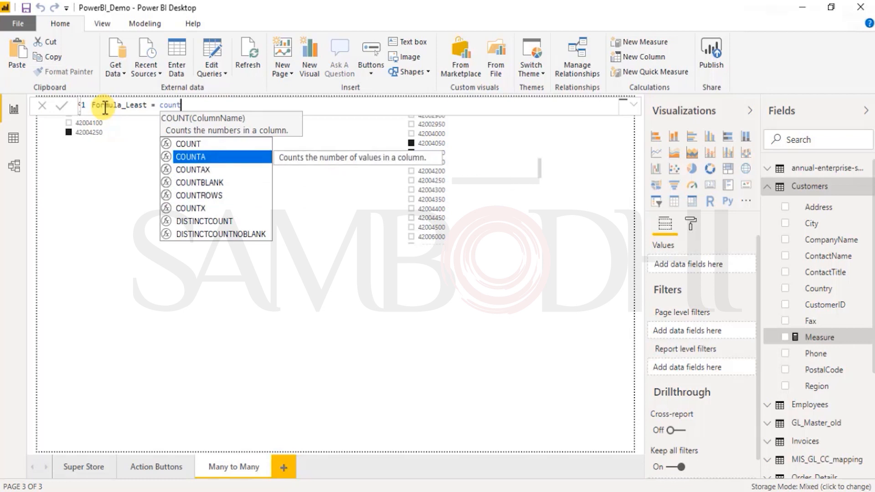
key(Tab)
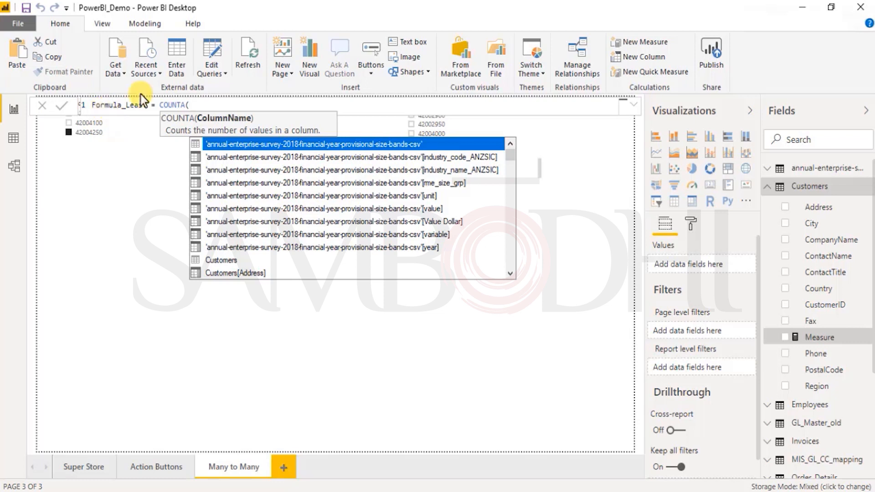
- Use GL_Master_old[ID] as the COUNTA argument, close the parenthesis and commit the Formula_Least measure
scroll(260, 270, down, 3)
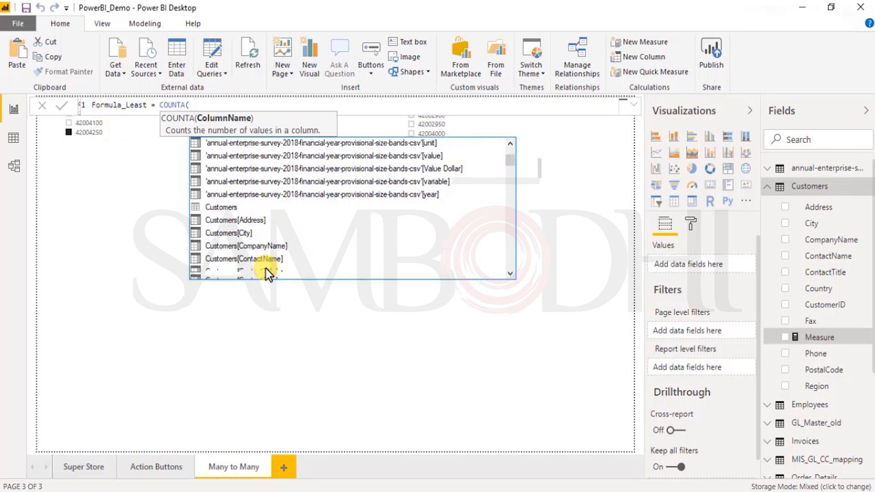
scroll(259, 264, down, 3)
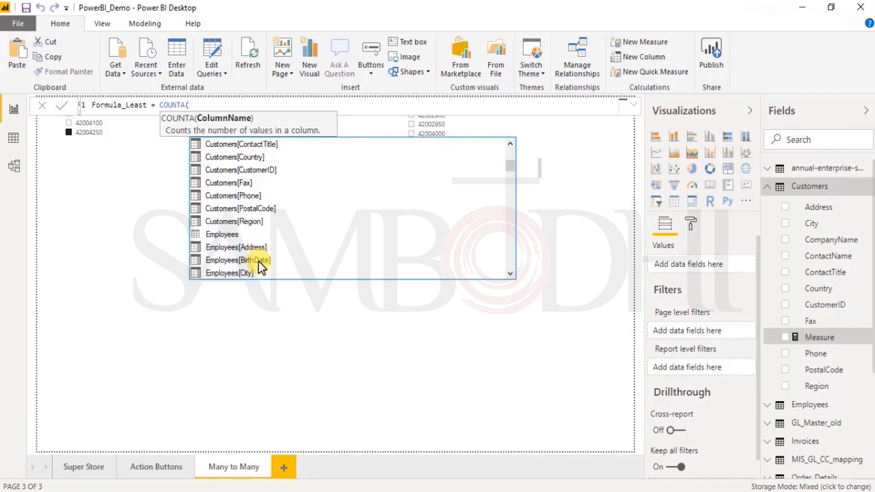
scroll(278, 267, down, 3)
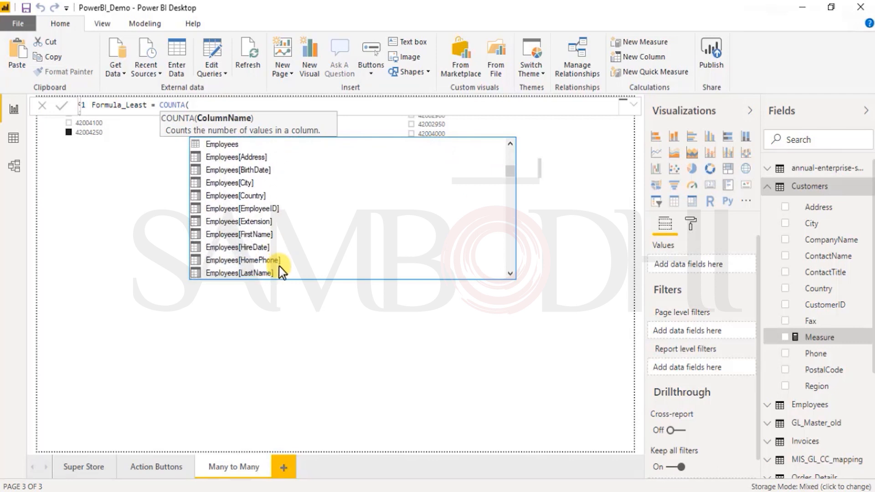
scroll(248, 221, down, 3)
scroll(273, 259, down, 2)
scroll(274, 259, down, 1)
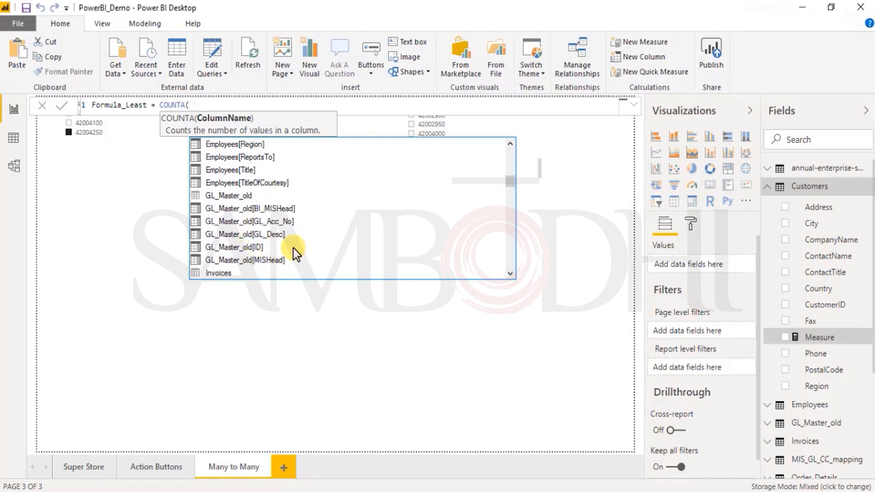
double_click(252, 247)
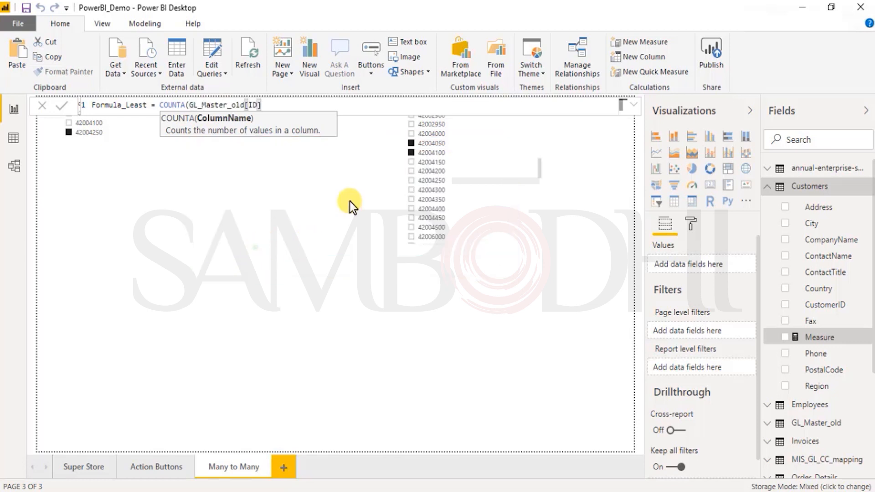
text())
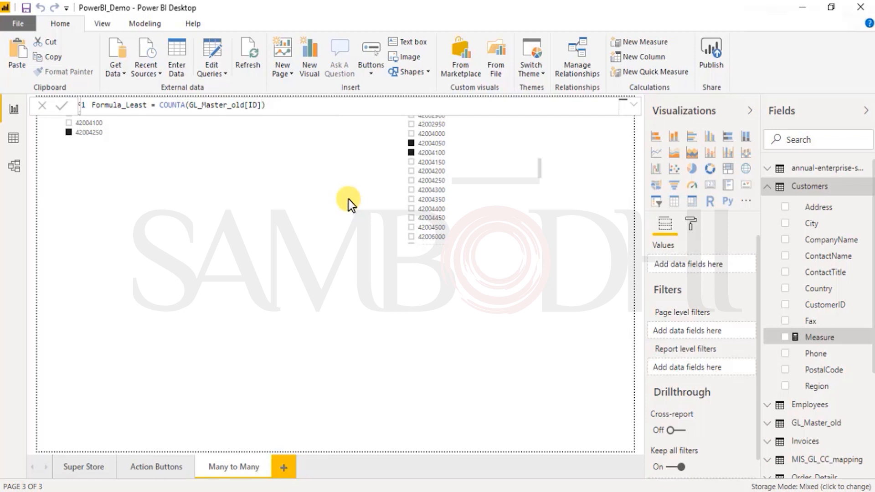
key(Return)
click(263, 105)
text(,)
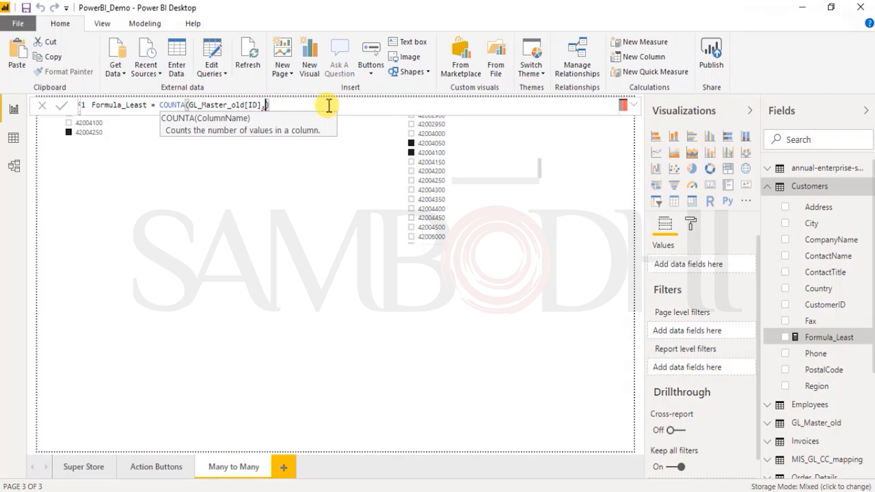
key(BackSpace)
click(340, 107)
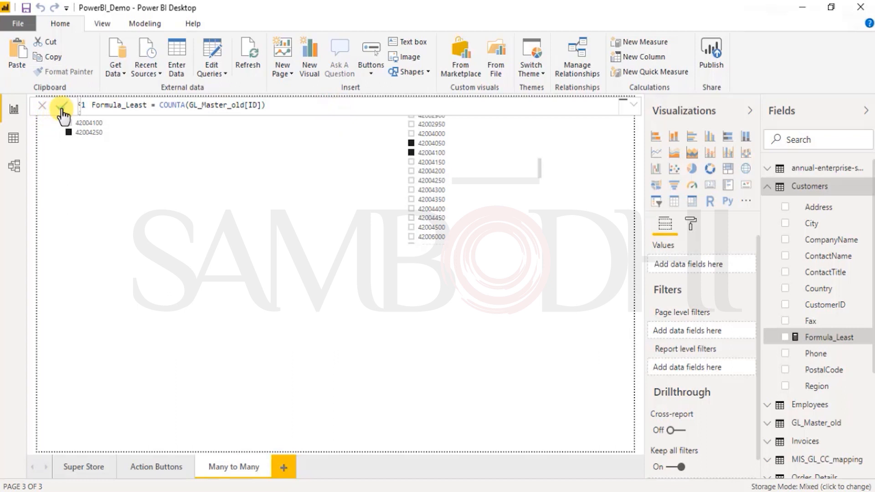
- Try the Formula_Least measure as a column chart on the Many to Many page, and remove the chart
drag(791, 346, 275, 343)
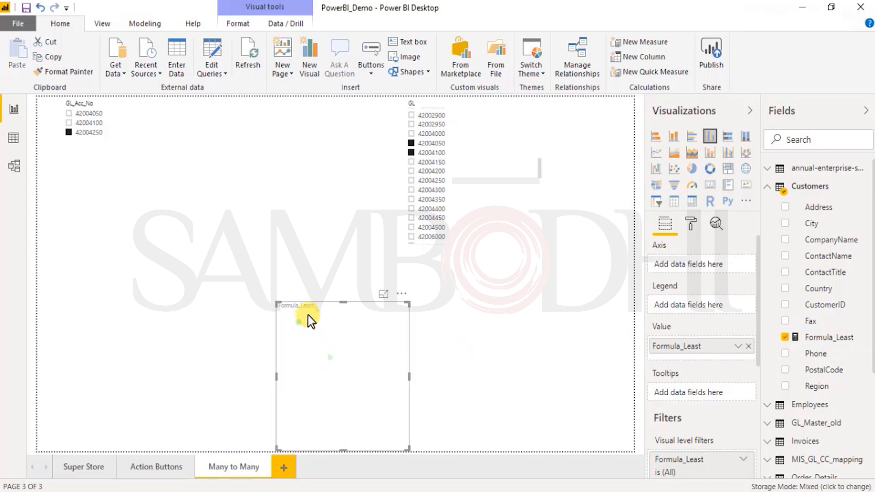
click(401, 294)
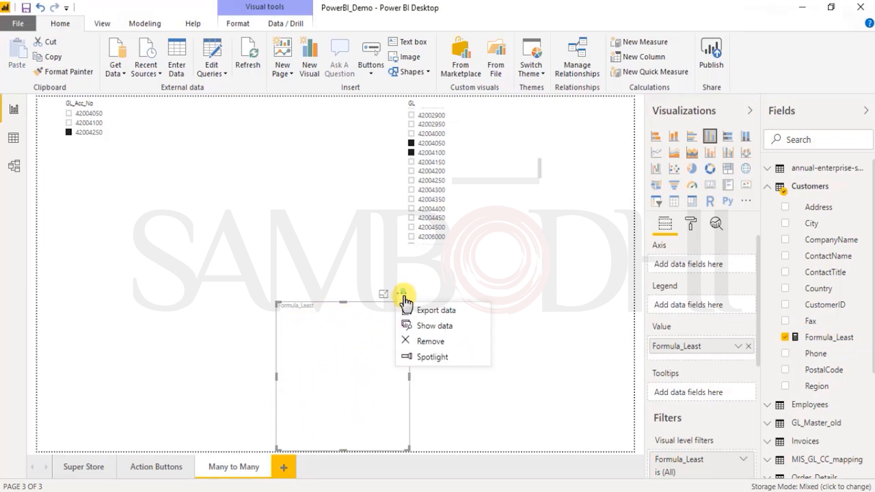
click(419, 342)
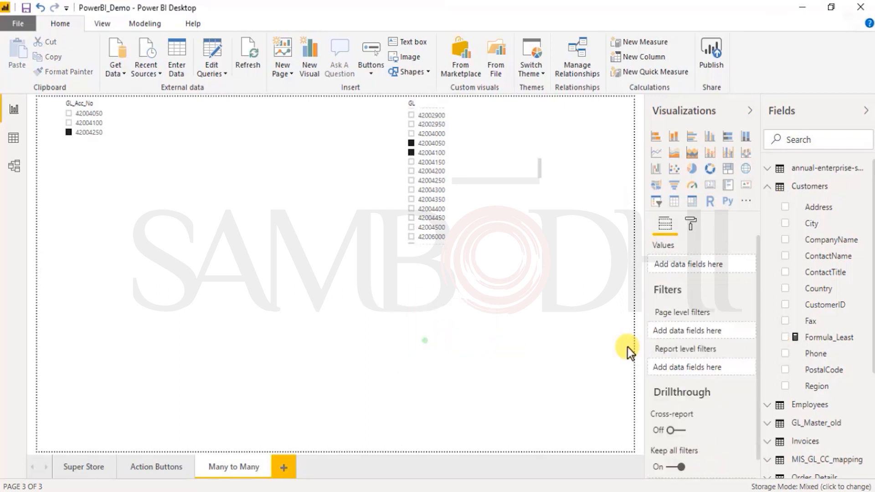
- Change the function in the Formula_Least measure to COUNT
click(855, 340)
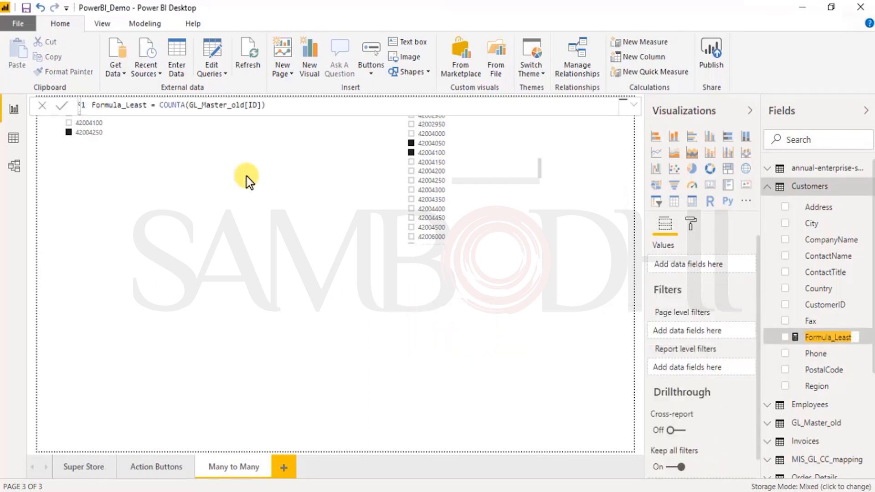
click(182, 106)
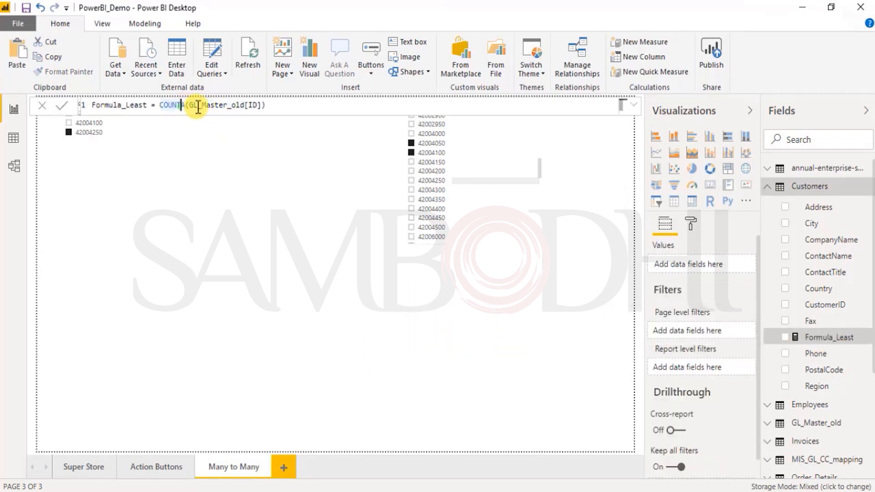
key(BackSpace)
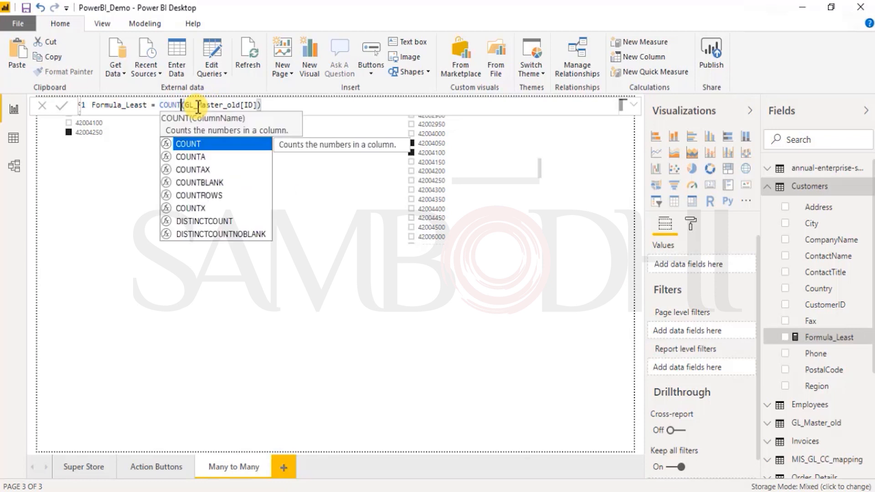
key(Right)
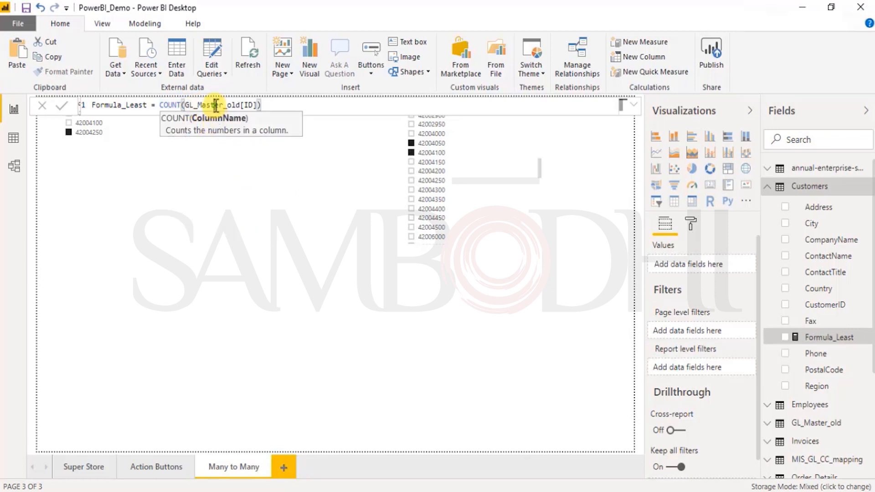
- Replace the COUNT argument of the Formula_Least measure with Customers[City] and commit the formula
drag(257, 105, 187, 105)
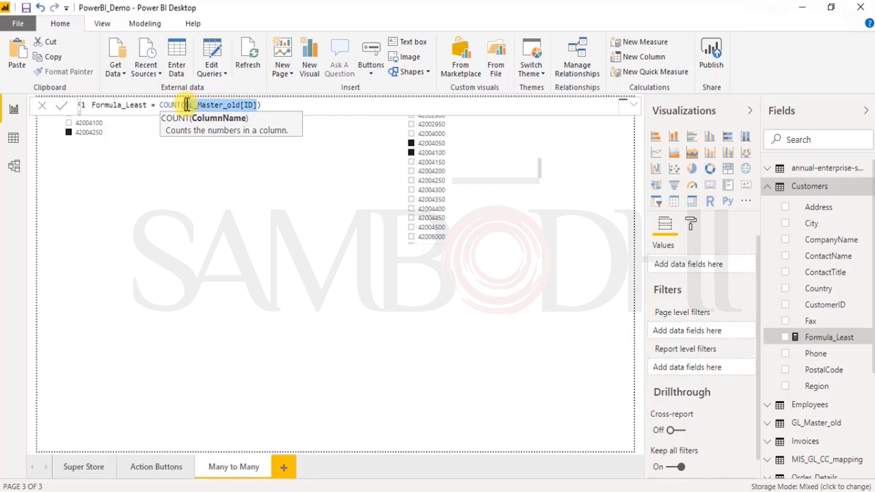
text(cusotme)
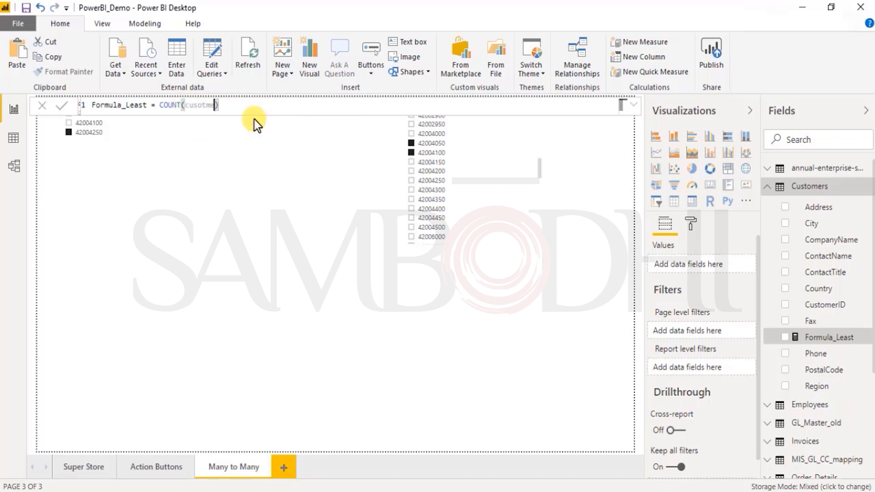
key(BackSpace)
key(BackSpace)
key(BackSpace)
key(BackSpace)
key(BackSpace)
text(sto)
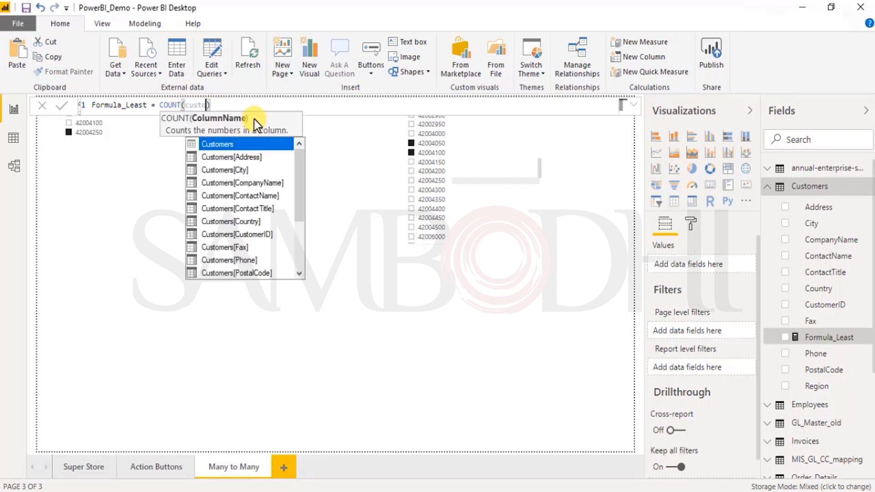
key(Down)
key(Down)
key(Tab)
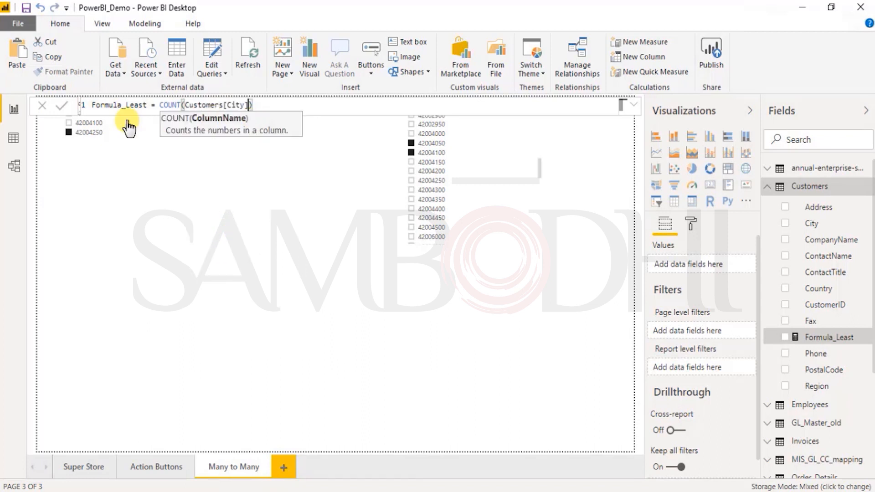
click(65, 110)
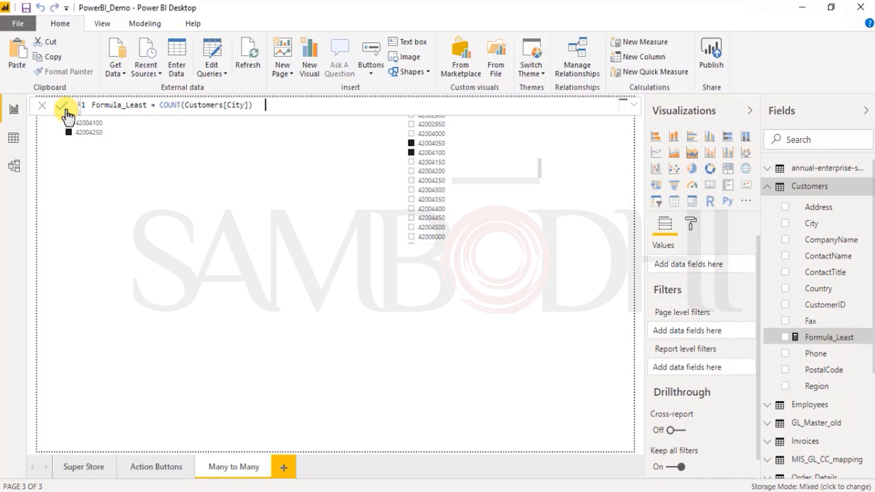
- Plot the Formula_Least measure as a column chart below the GL slicer on the Many to Many page, and check the column's value
click(260, 247)
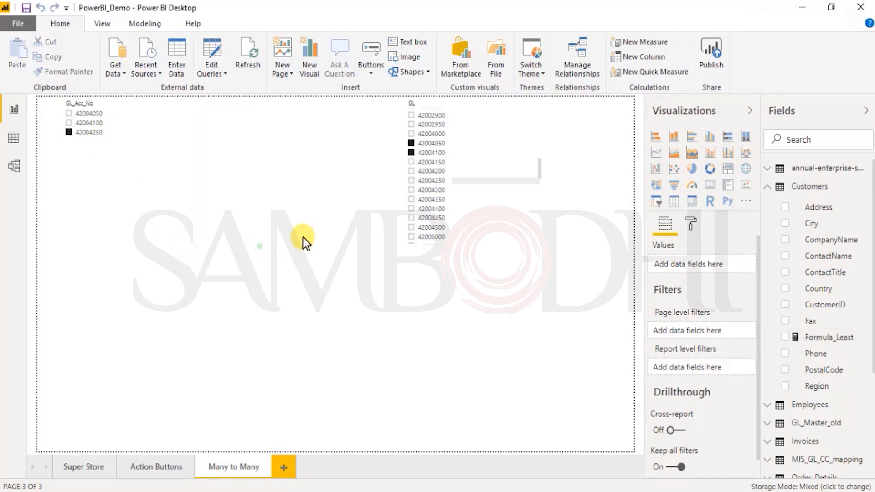
drag(832, 340, 410, 339)
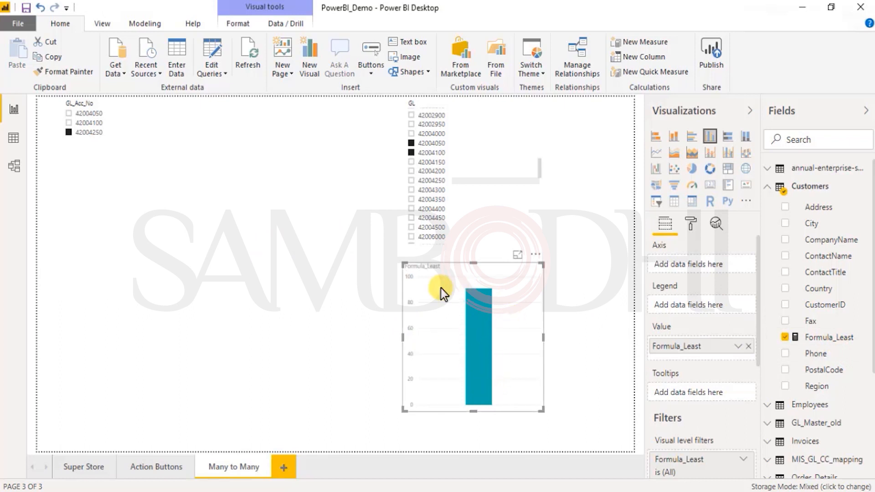
mouse_move(474, 294)
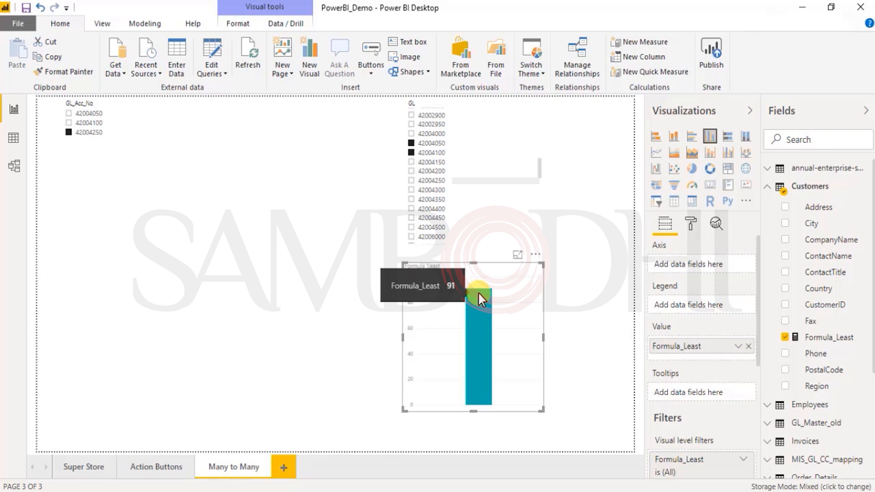
- Rename the Formula_Least measure in the Customers table as No Of City, and check the chart's label
click(833, 338)
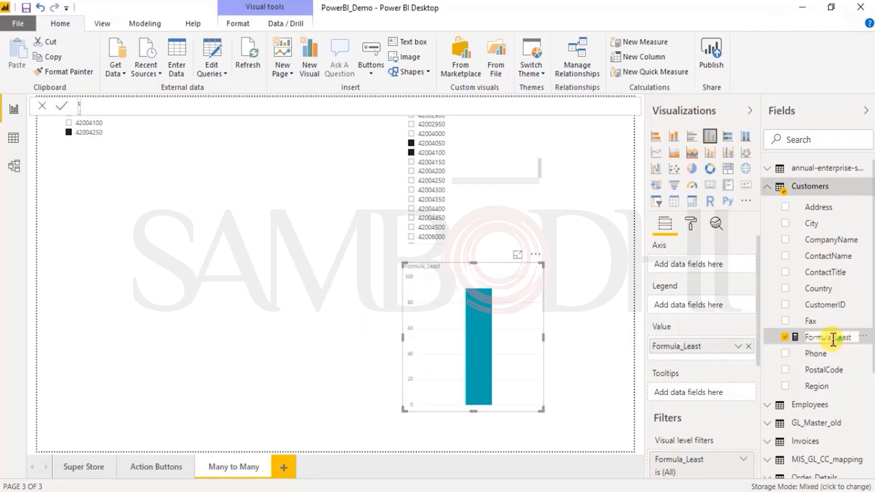
drag(854, 338, 802, 340)
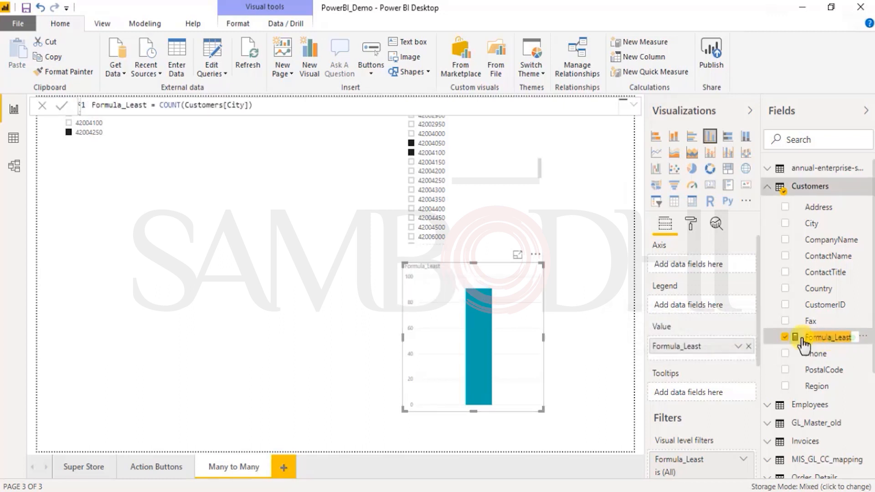
text(N)
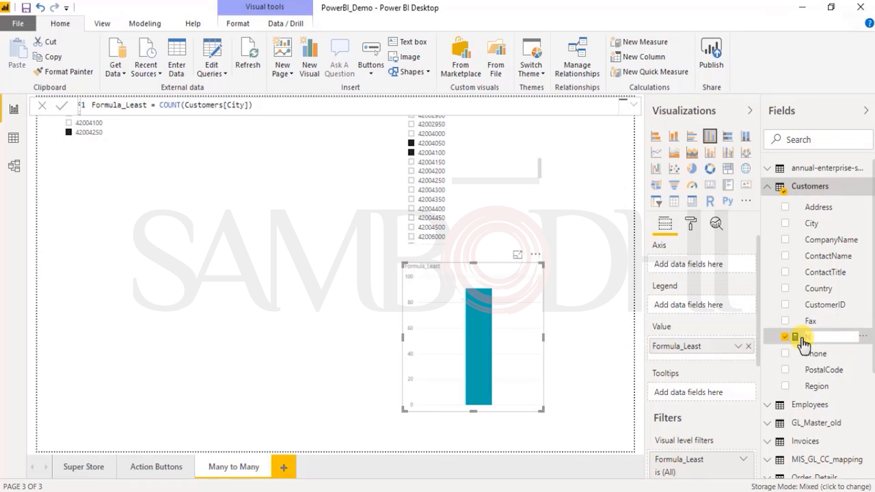
text(o ofOf City)
key(Return)
click(310, 349)
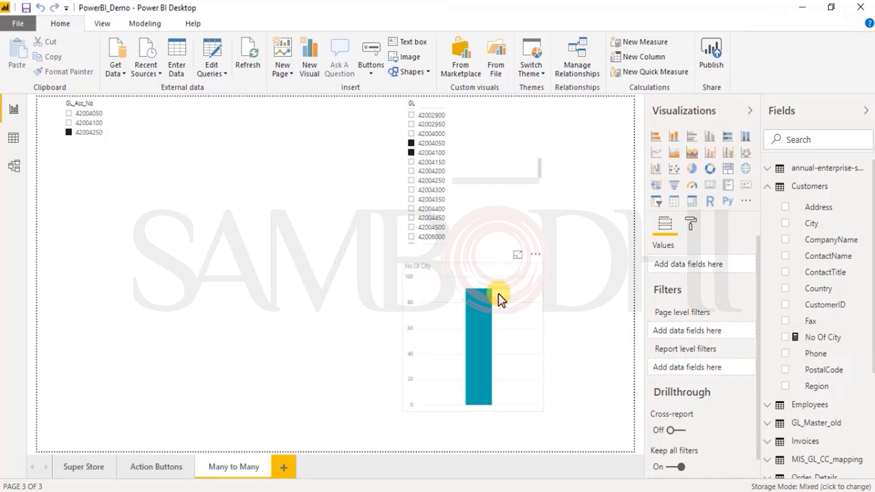
mouse_move(477, 313)
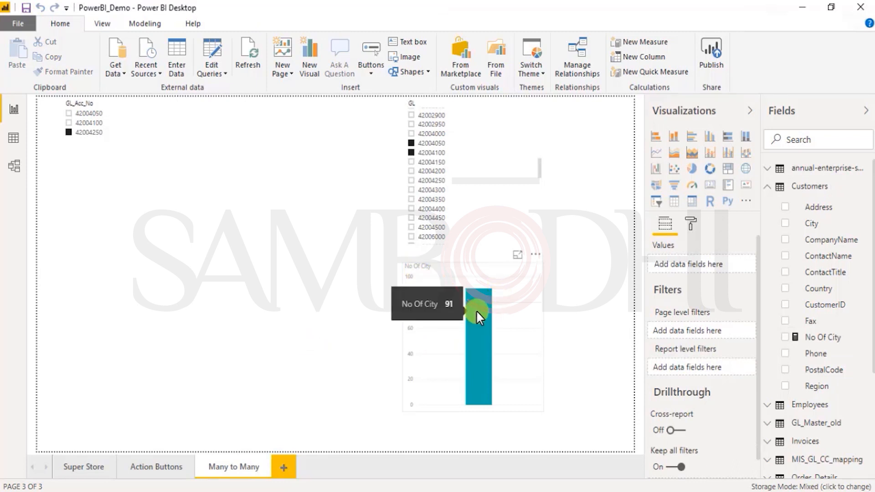
- Convert the No Of City column chart to a pie chart, removing the empty pie visual added separately
click(693, 170)
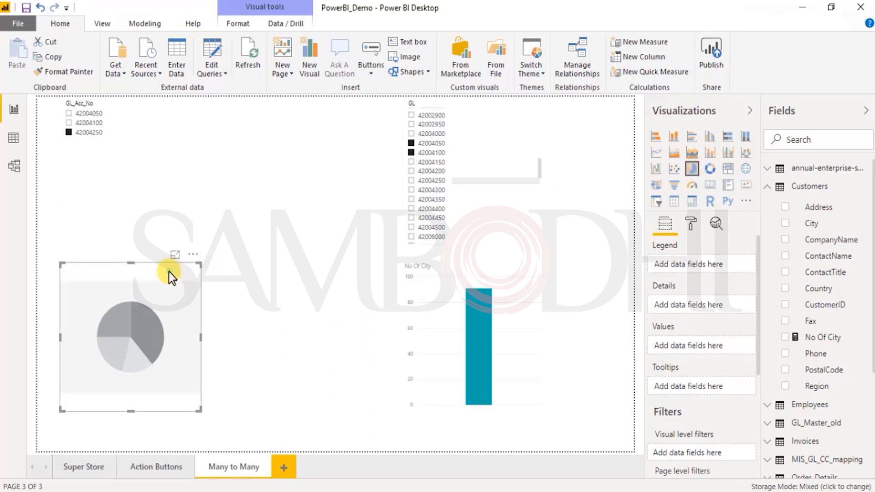
key(Delete)
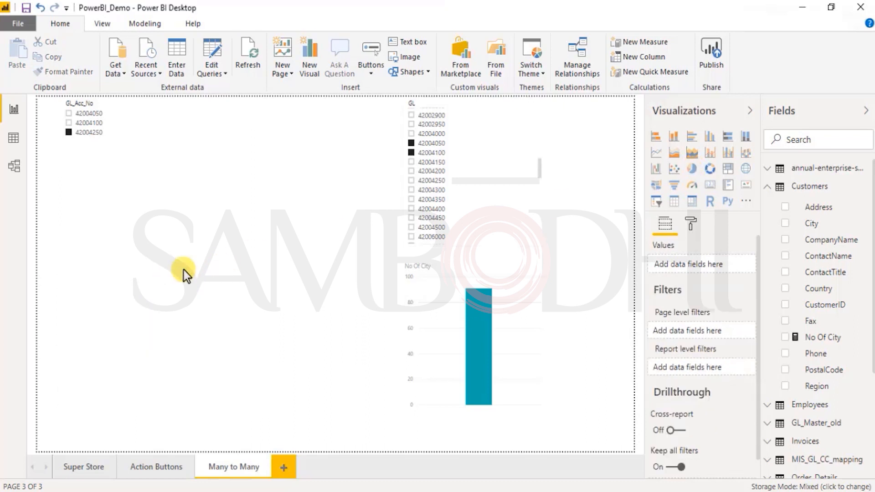
click(481, 360)
click(692, 171)
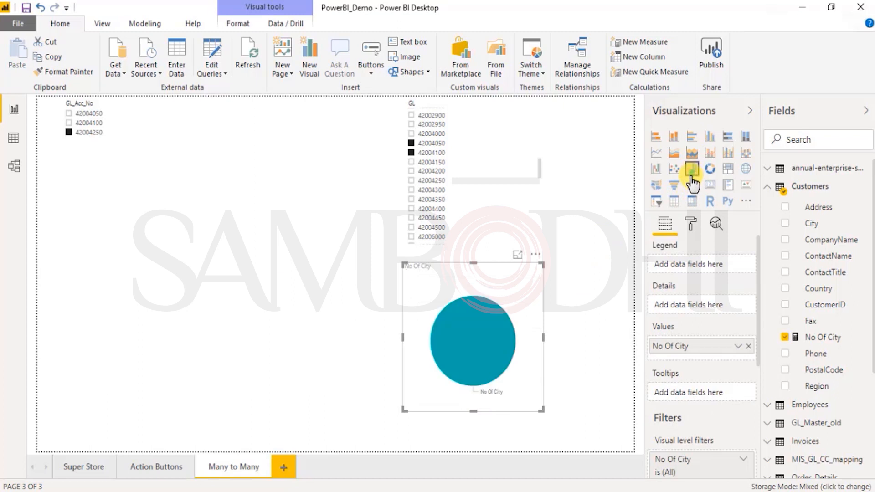
- Try the donut, treemap and scatter types on the No Of City visual, and return it to a pie chart
click(710, 171)
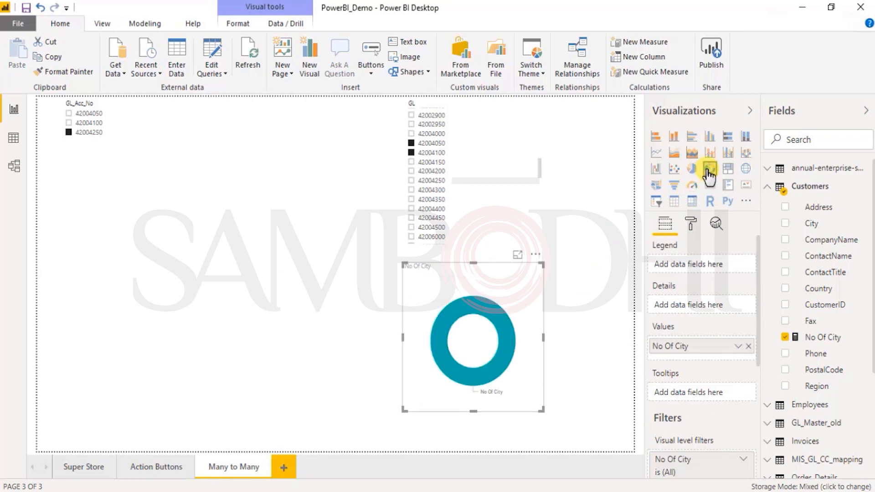
click(728, 170)
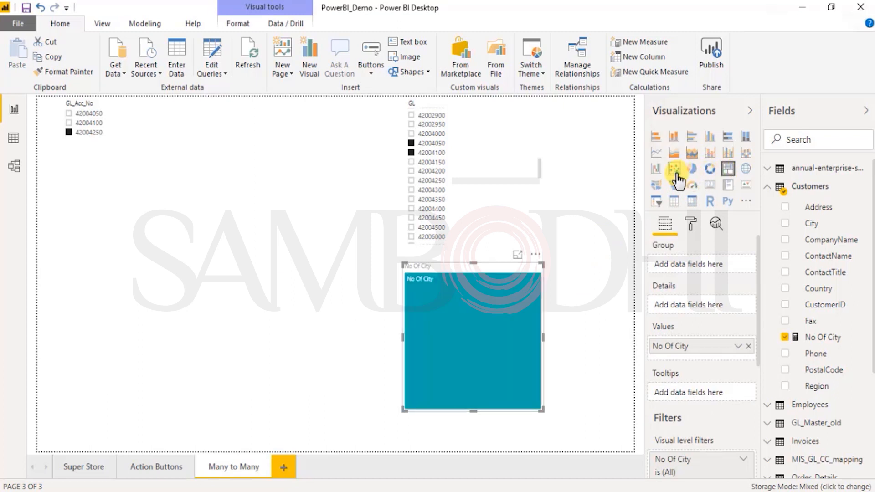
click(674, 171)
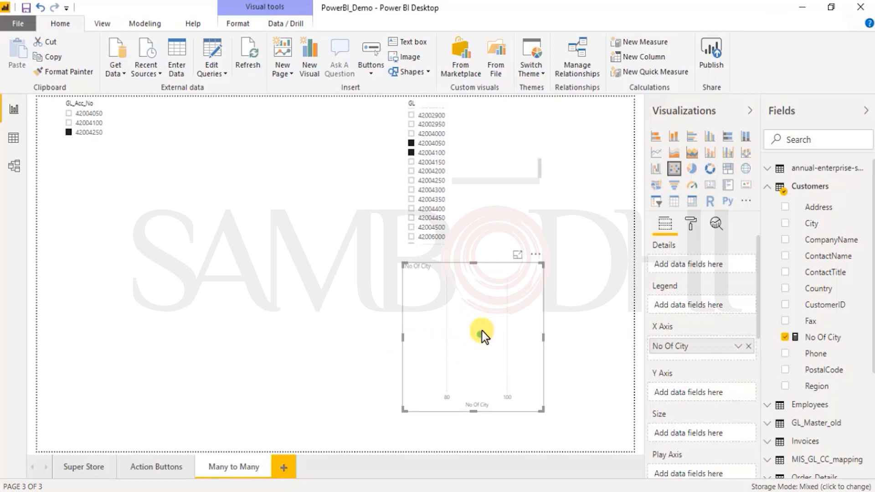
click(692, 169)
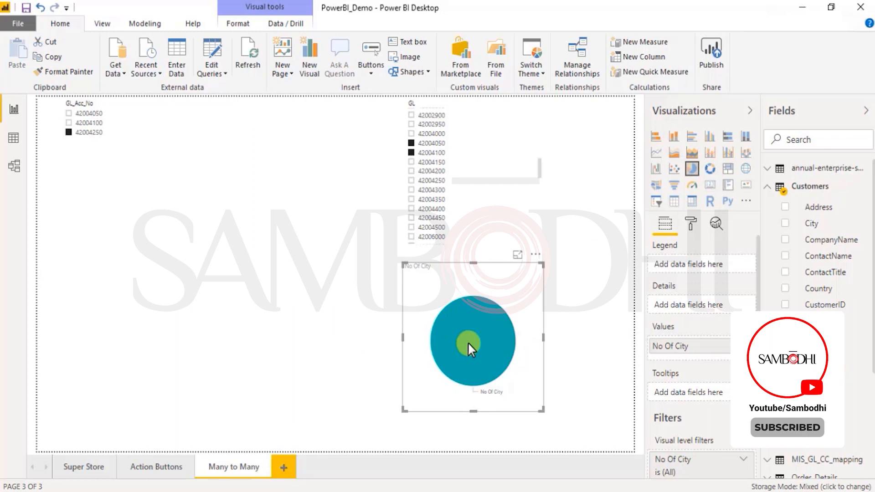
mouse_move(468, 342)
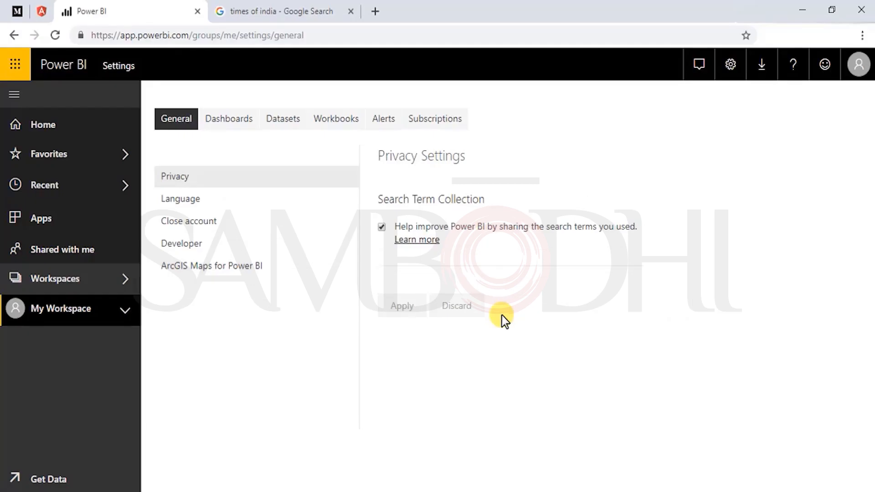
- In the Power BI service settings, examine the scheduled refresh and gateway connection settings of the PowerBI_Demo dataset
click(246, 121)
click(280, 123)
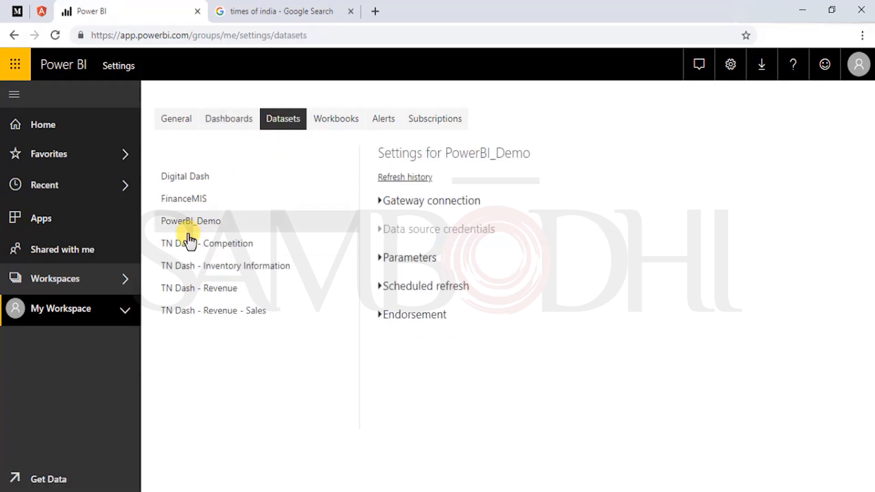
click(181, 220)
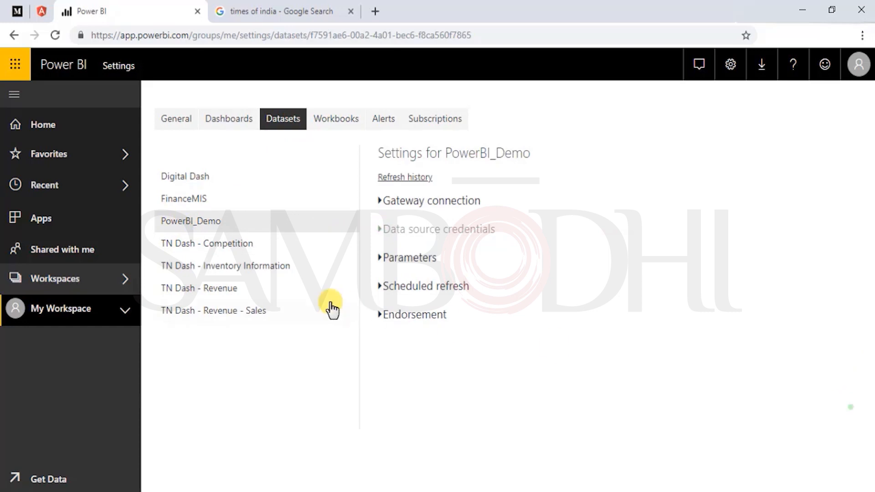
click(382, 287)
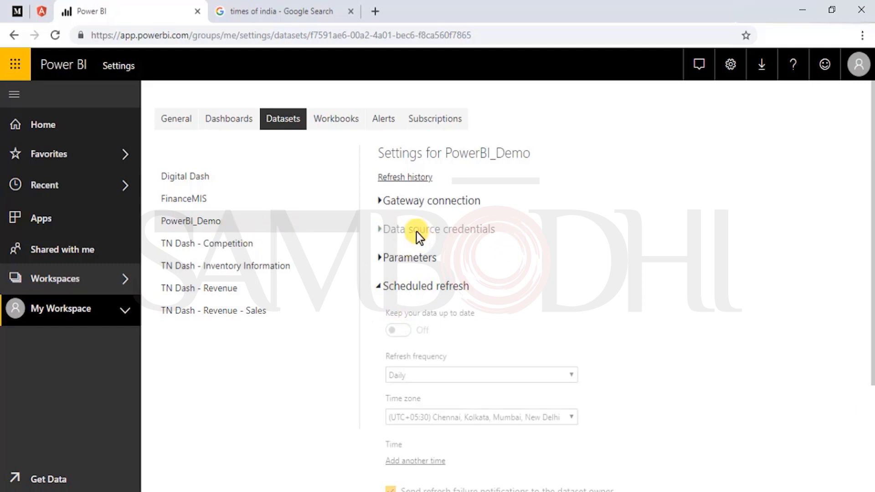
click(378, 201)
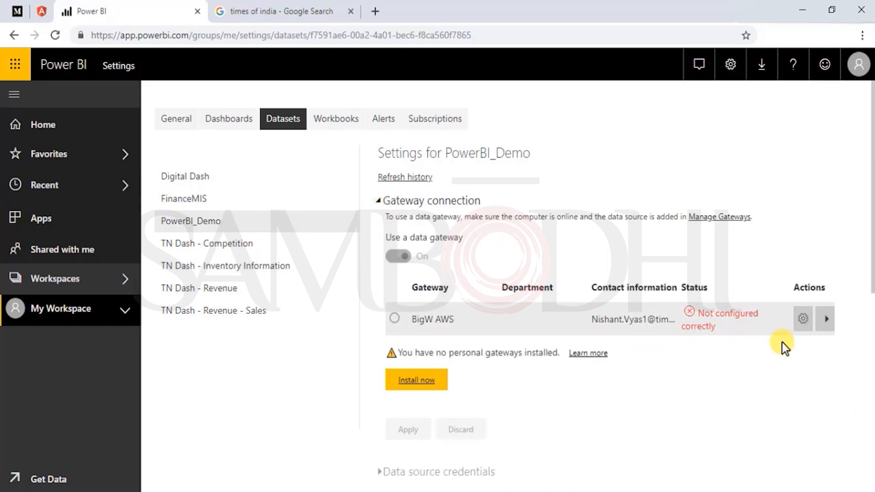
click(377, 204)
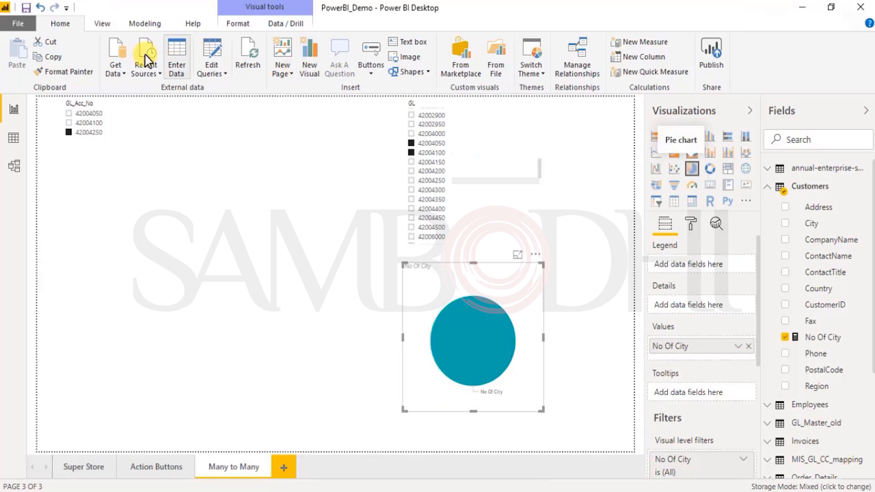
- Switch to Power BI Desktop, refresh the report's data, look through the refresh messages and dismiss them
click(247, 67)
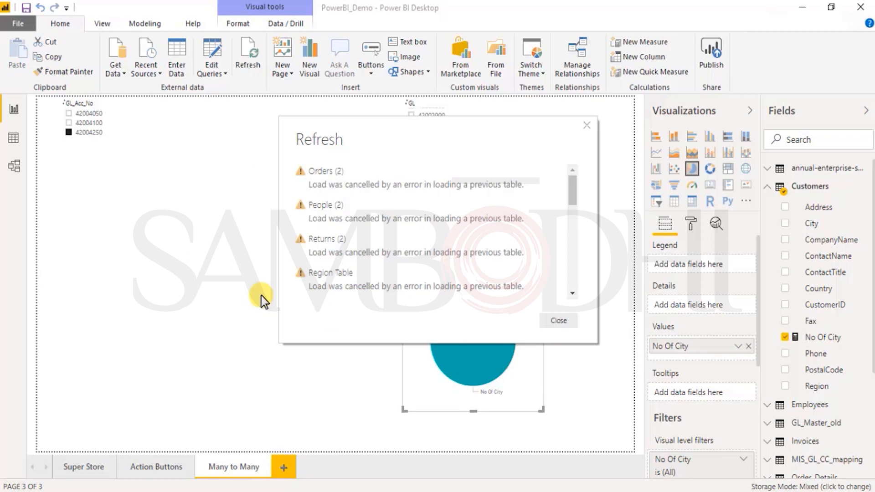
scroll(488, 291, down, 5)
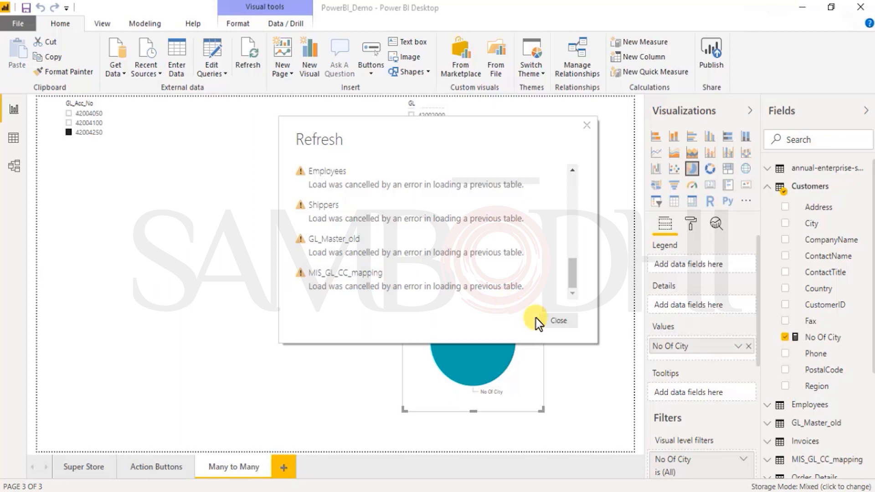
click(557, 321)
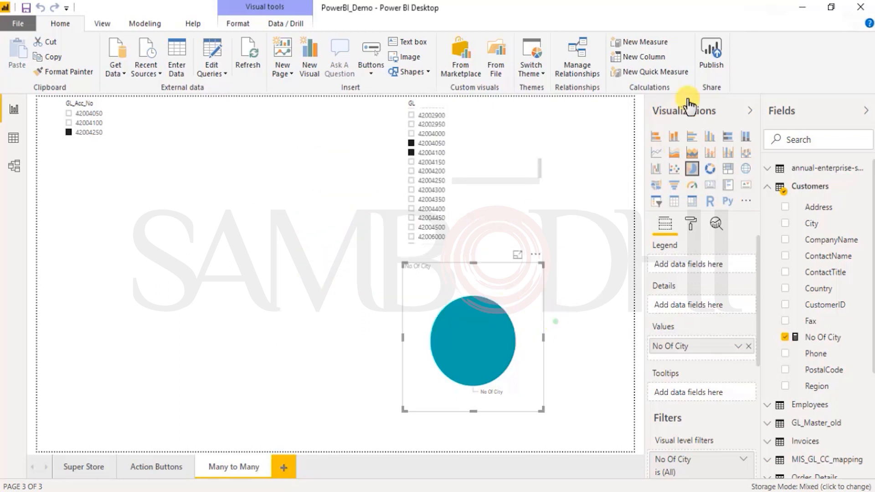
- Refresh the report's data again instead of publishing, and review the refresh messages before dismissing them
click(710, 64)
click(571, 201)
click(250, 57)
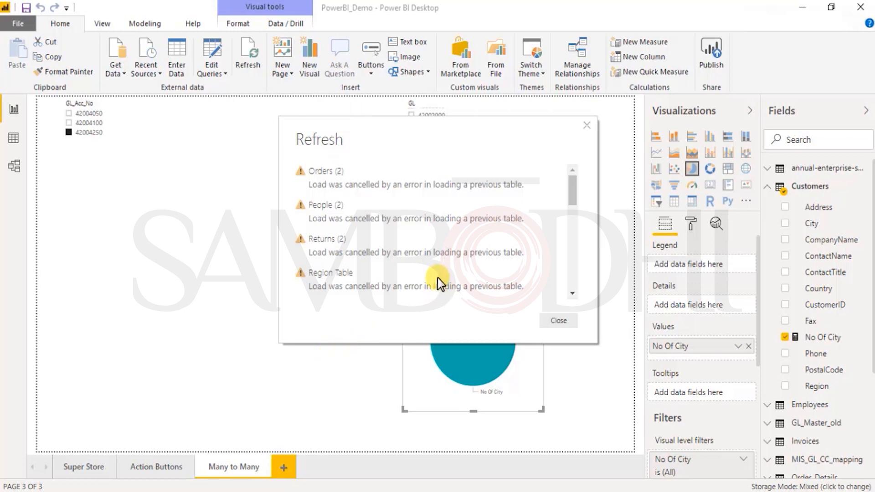
scroll(438, 285, down, 5)
triple_click(350, 286)
click(310, 277)
click(558, 320)
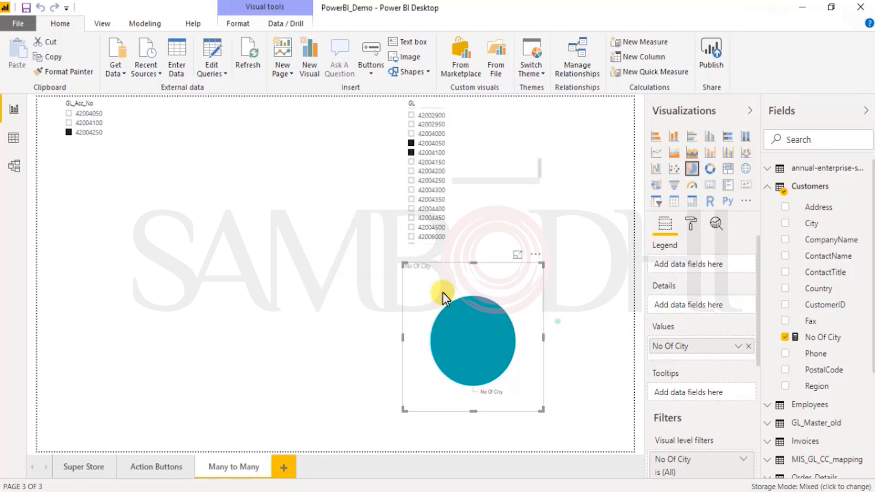
- Examine the MIS_GL_CC_mapping table's properties and storage mode in the model, and check its data view
click(15, 163)
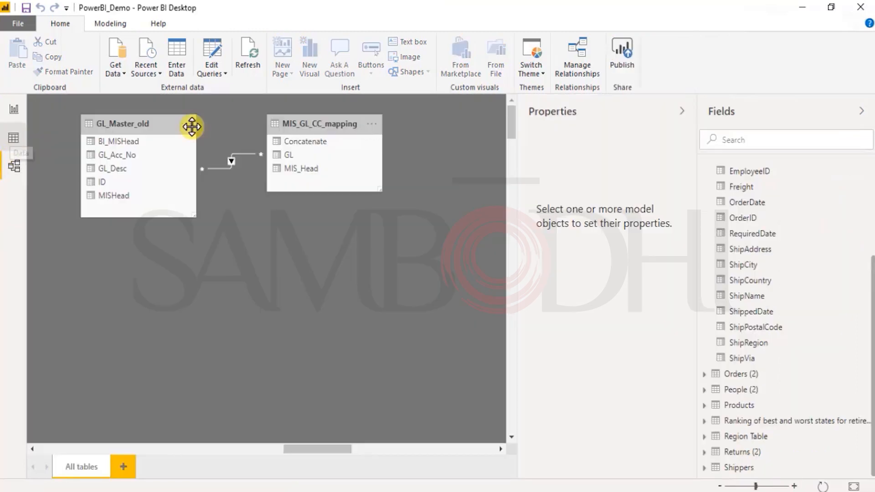
click(296, 120)
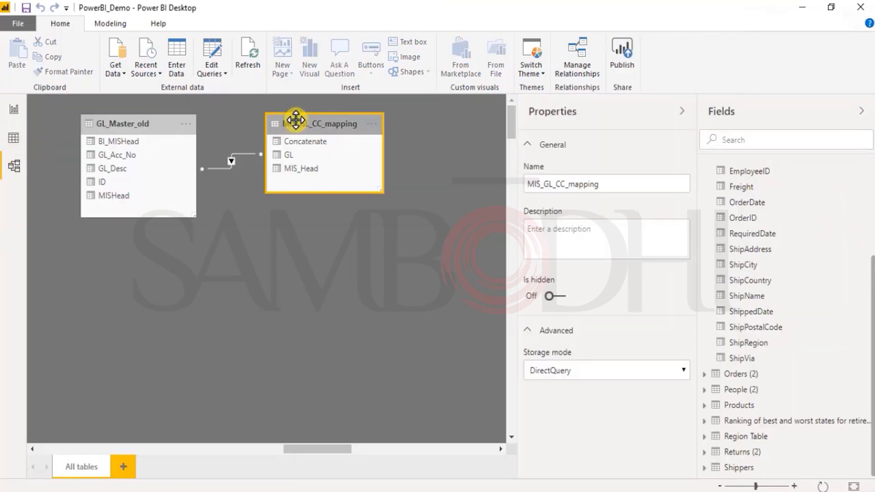
click(14, 138)
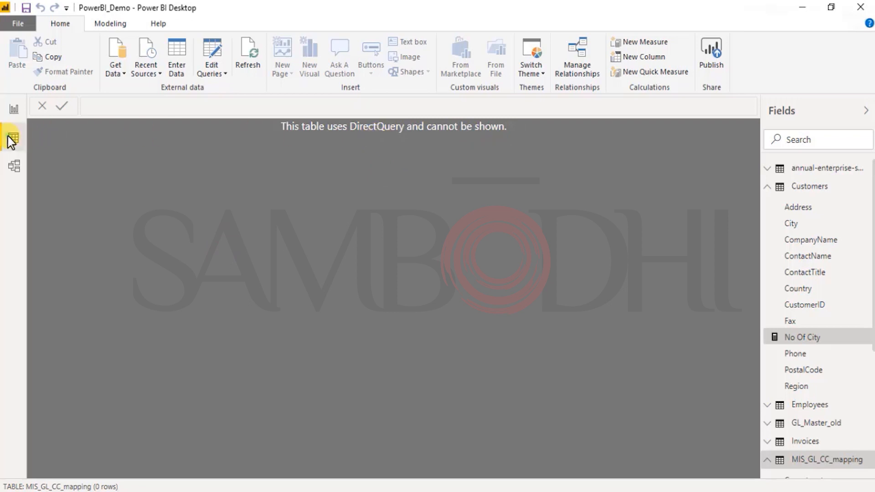
click(13, 166)
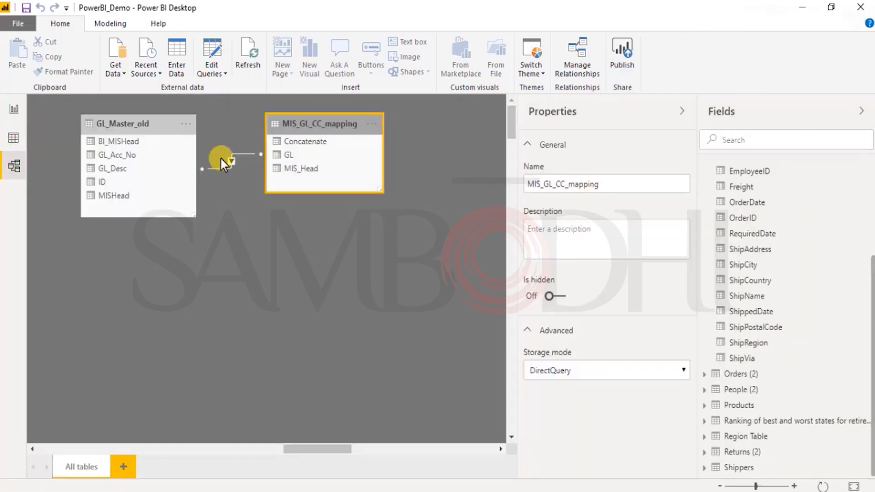
- Set the relationship between GL_Master_old and MIS_GL_CC_mapping to cross filter in both directions, and apply the security filter in both directions
click(228, 160)
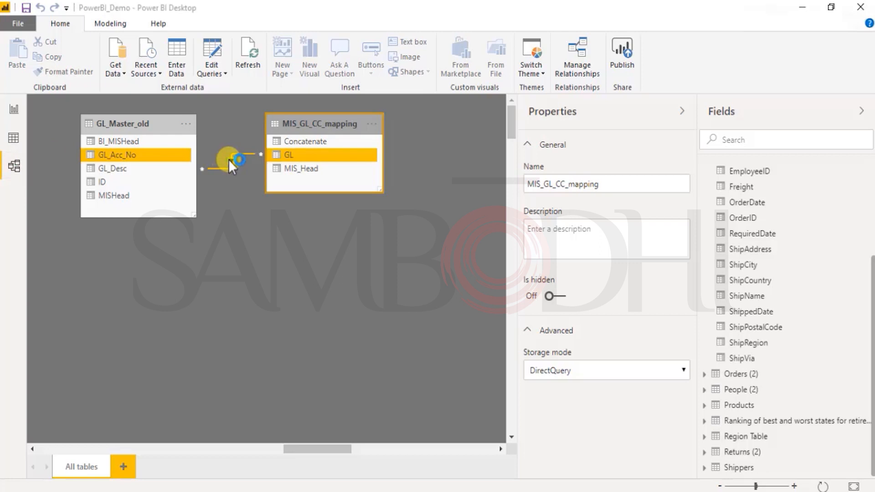
double_click(228, 160)
click(480, 324)
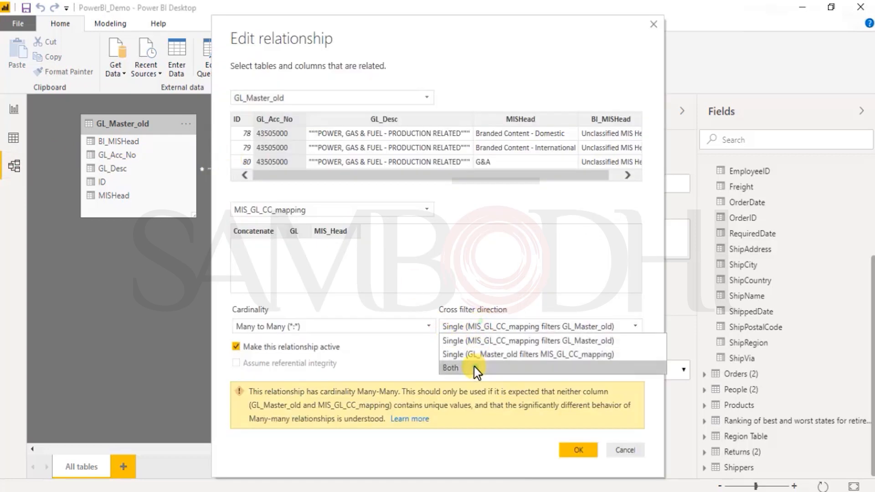
click(474, 368)
click(442, 347)
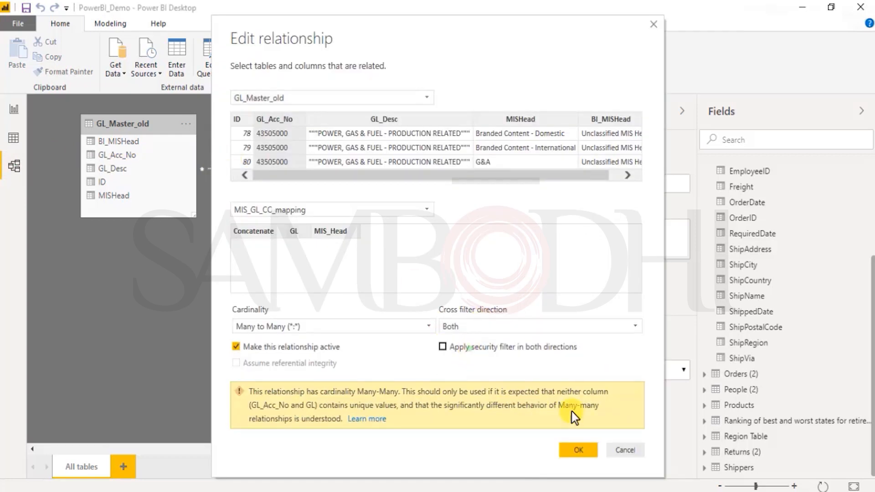
click(580, 451)
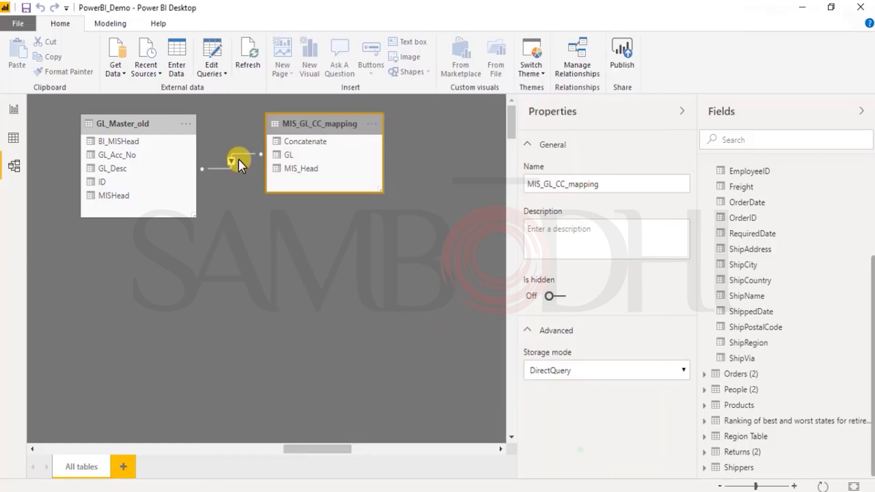
- Refresh the data after the relationship change, dismiss the refresh messages and return to the report view
click(249, 60)
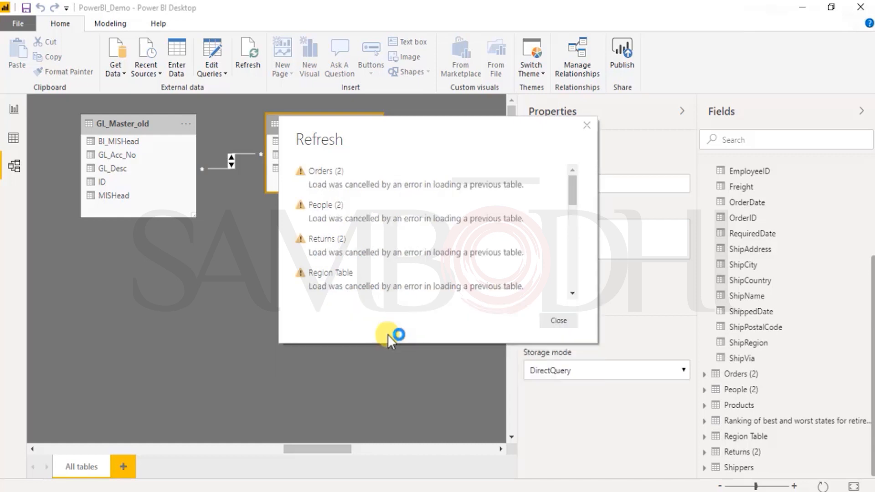
click(557, 322)
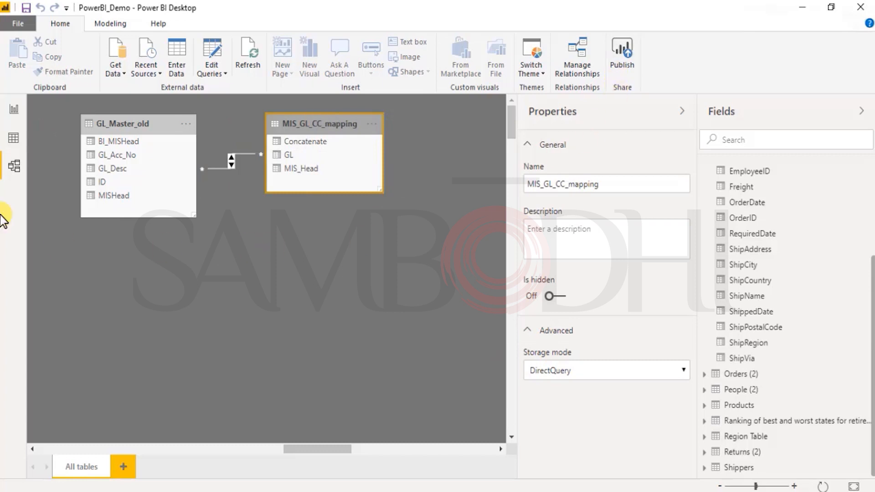
click(14, 109)
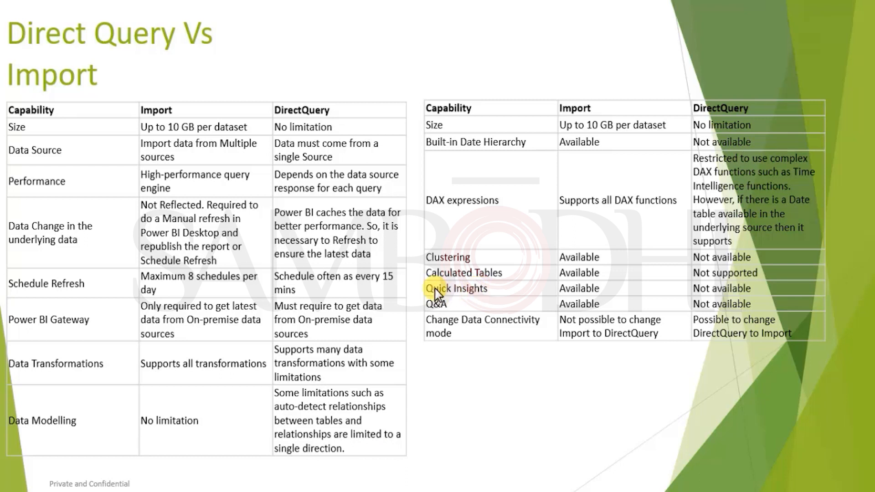
click(465, 443)
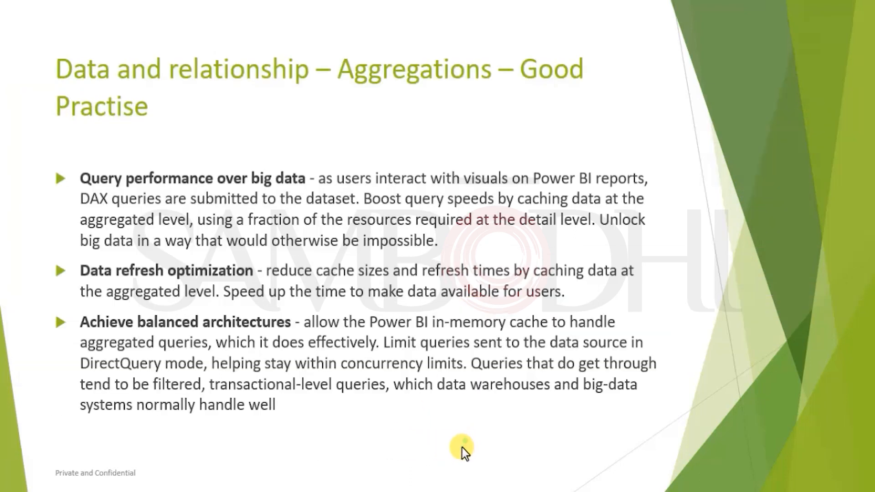
- Switch to the Power BI service in the browser and open the PowerBI_Demo report's usage metrics from My Workspace
key(alt+Tab)
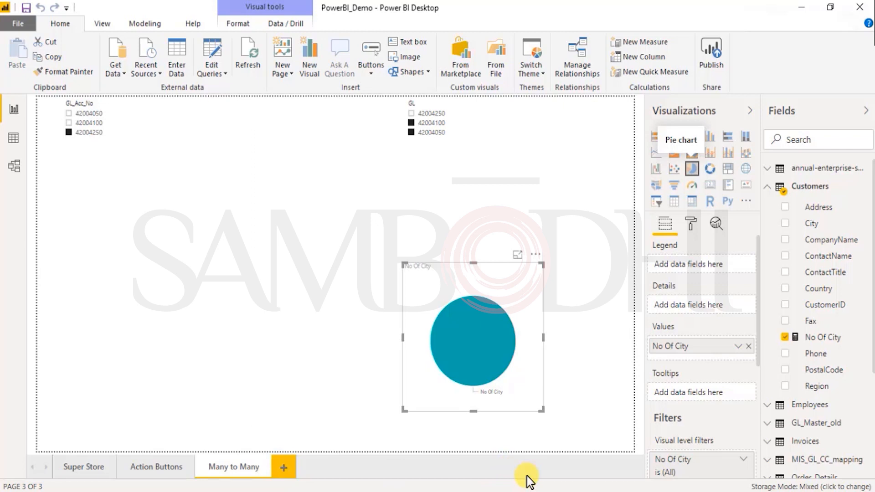
click(529, 491)
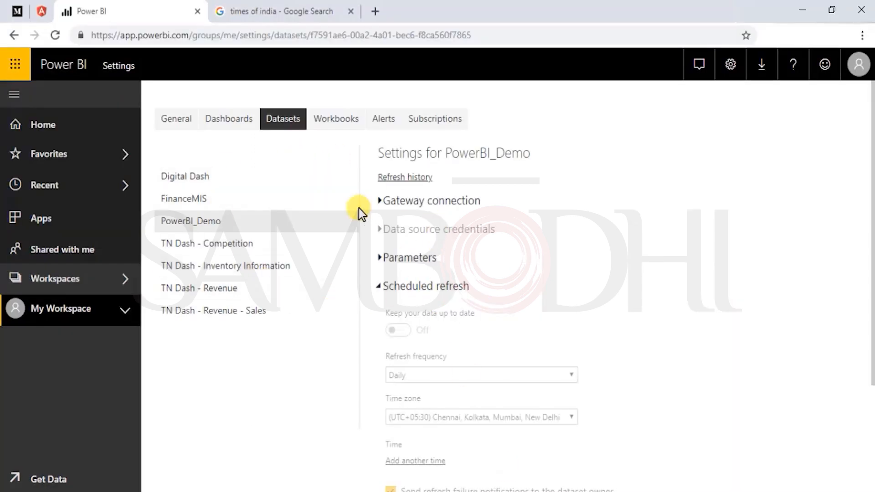
click(181, 121)
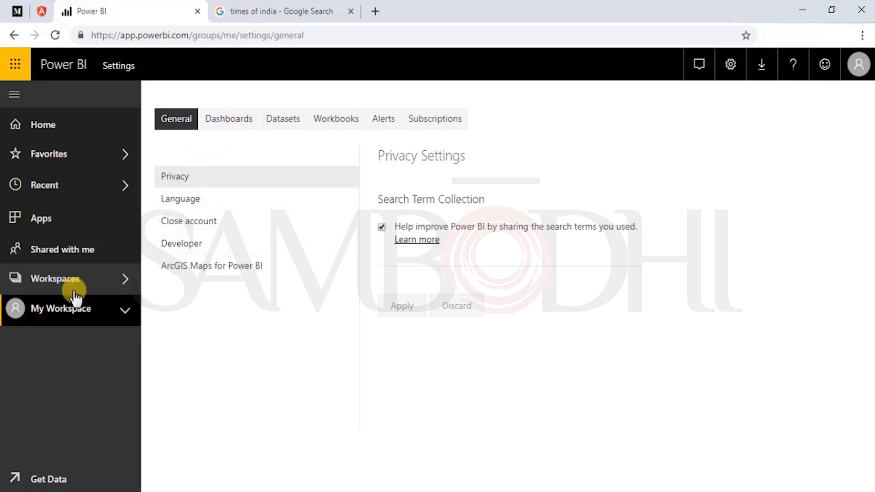
click(53, 278)
click(213, 269)
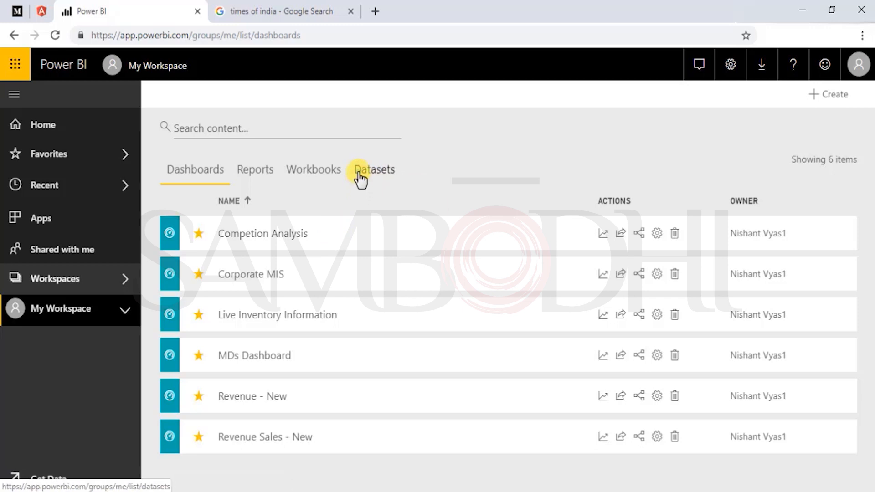
click(247, 169)
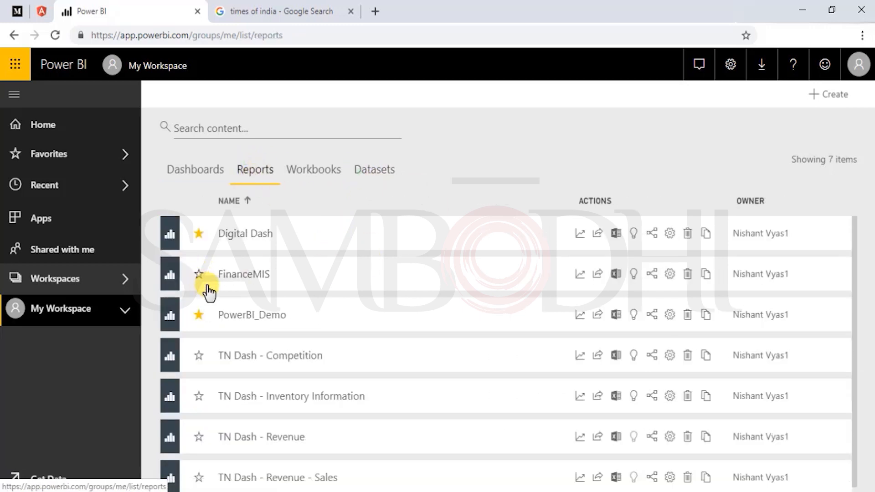
click(579, 317)
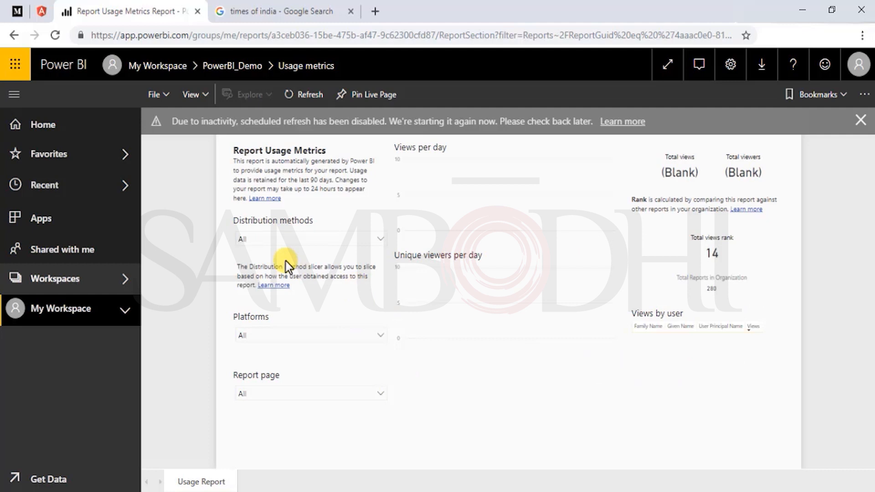
- Look through the distribution method, platform and report page filter options of the usage metrics report
click(315, 237)
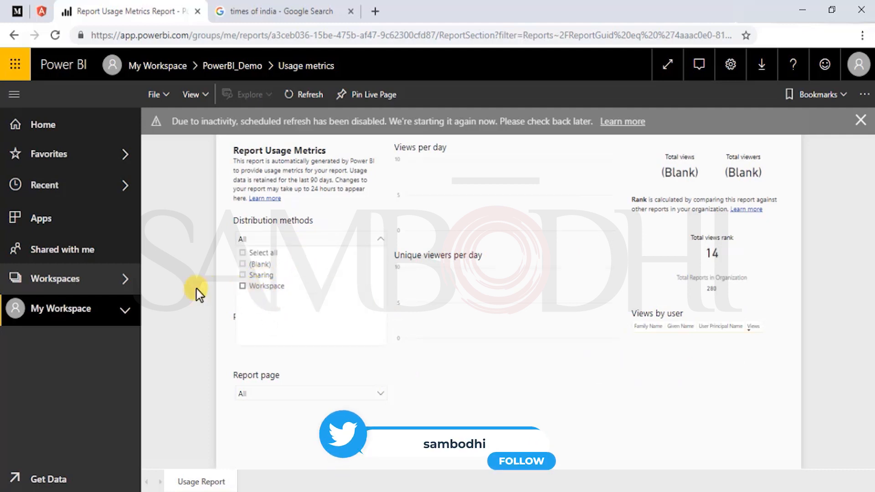
click(291, 335)
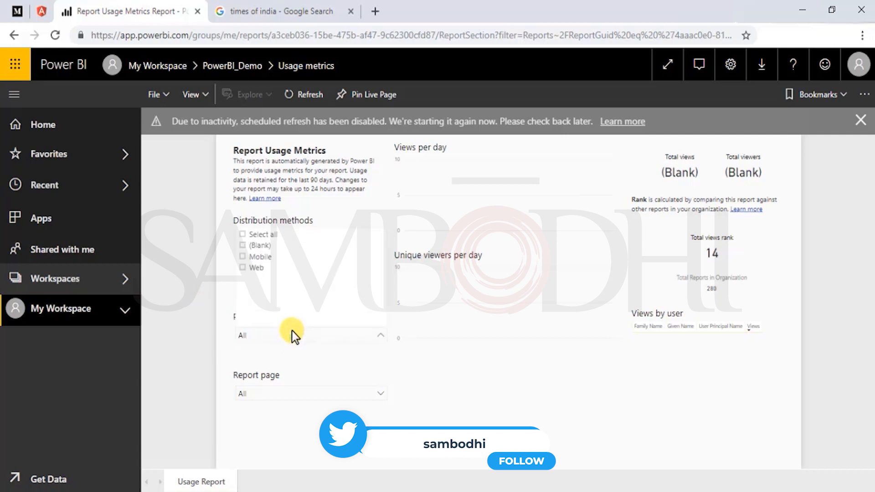
click(201, 288)
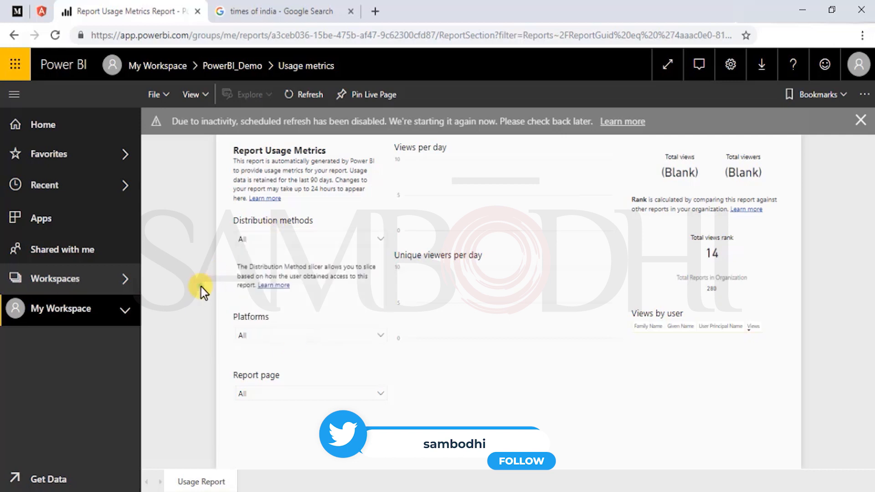
click(283, 395)
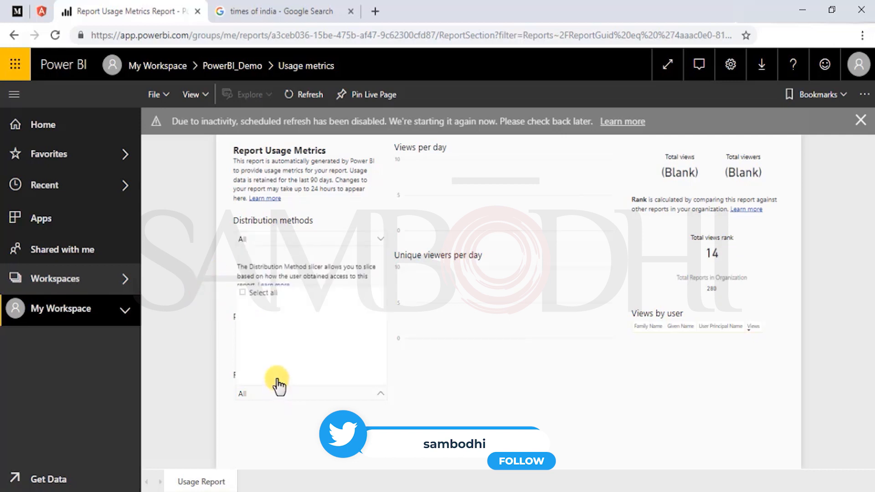
click(578, 414)
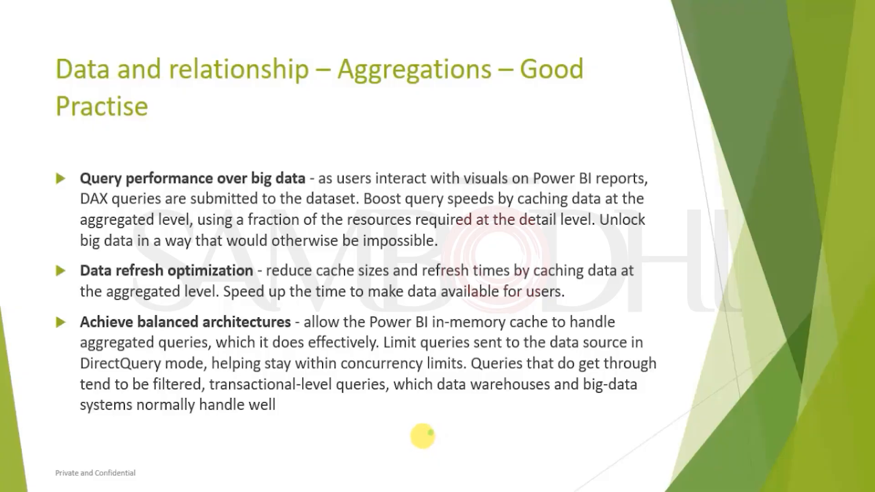
click(386, 408)
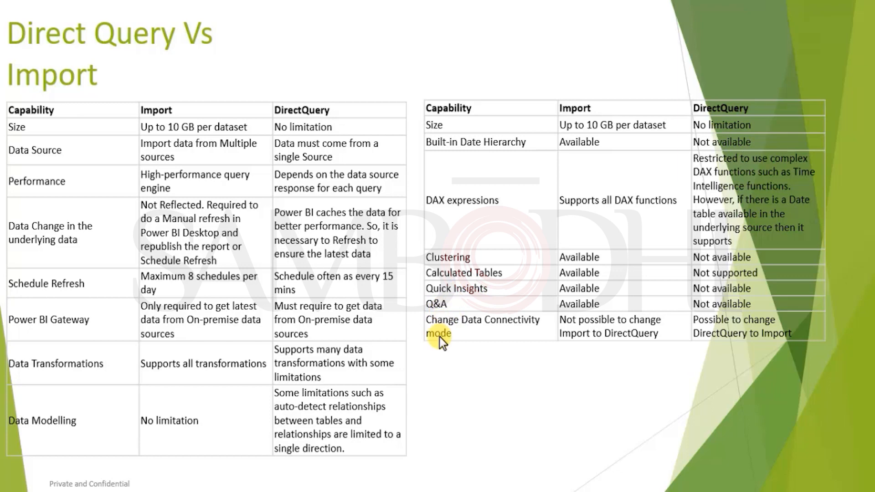
click(420, 390)
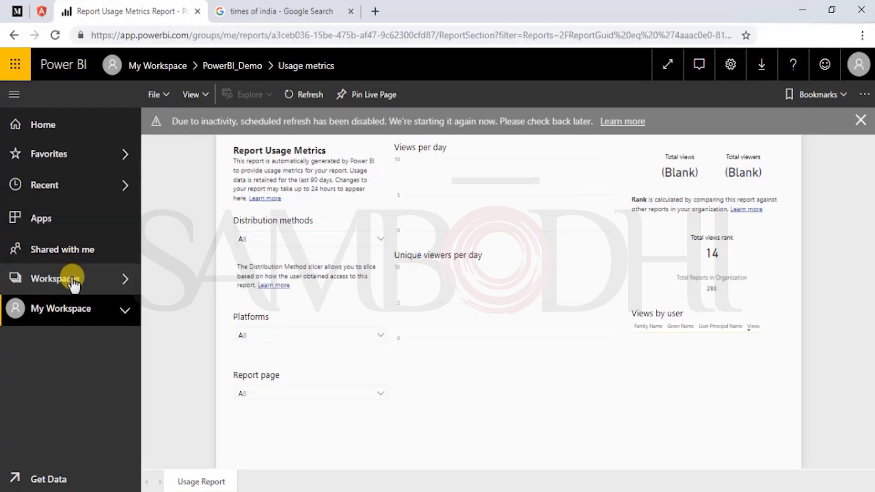
- Open the FinanceMIS dataset's settings from the My Workspace datasets, and look at the dashboard settings as well
click(121, 278)
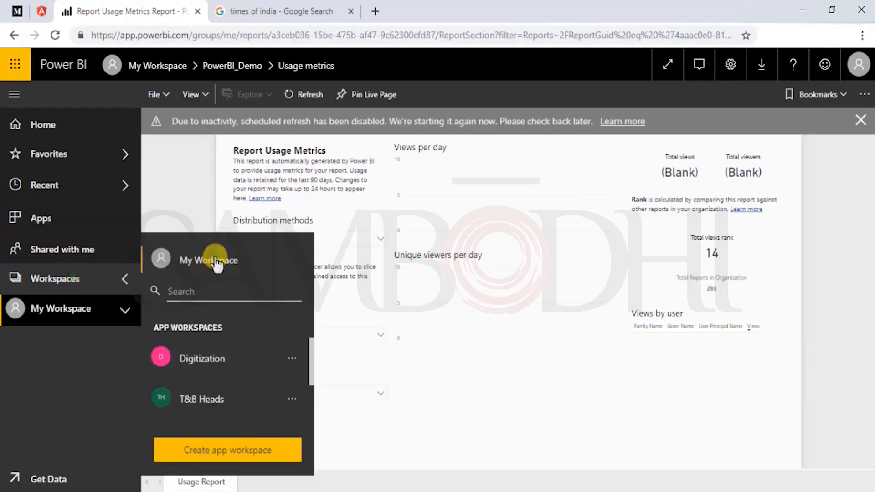
click(216, 263)
click(360, 179)
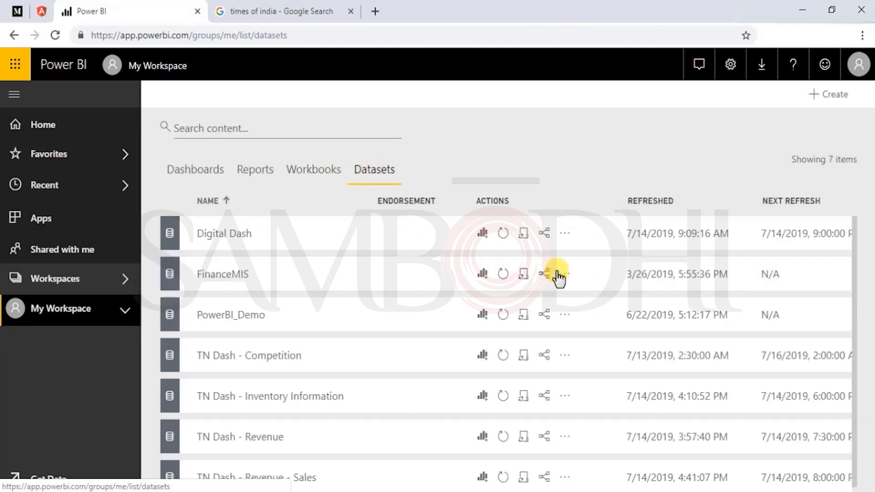
click(564, 274)
click(486, 87)
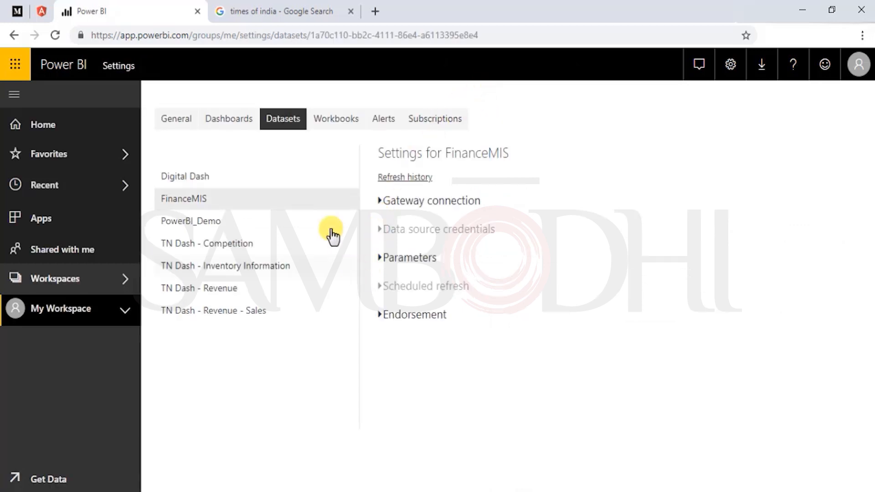
click(211, 122)
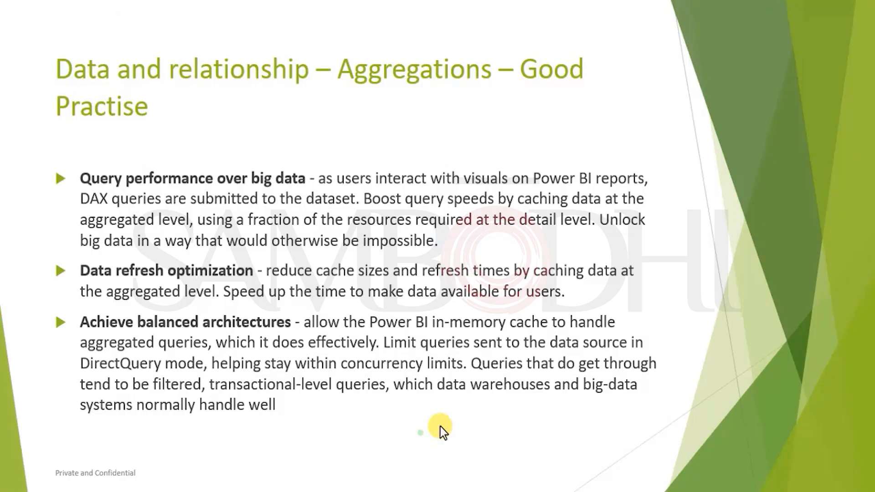
key(Left)
key(Left)
key(Right)
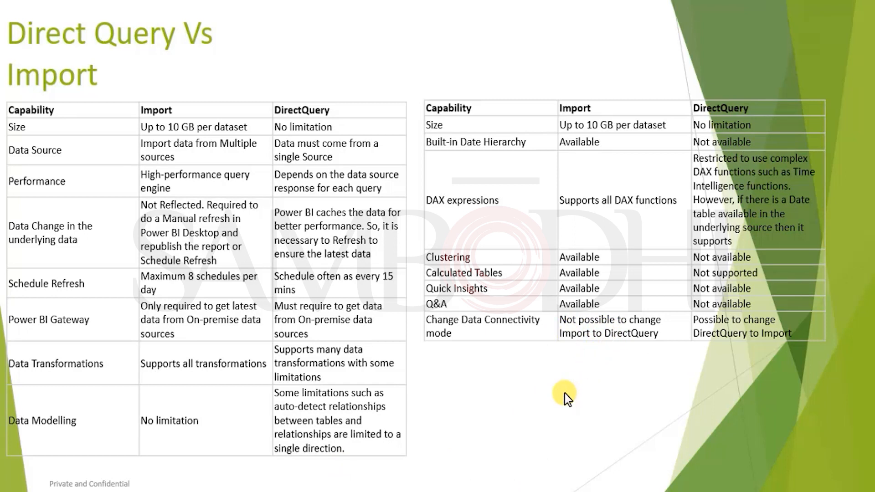
- Switch to Power BI Desktop and view the relationship between GL_Master_old and MIS_GL_CC_mapping in the model
key(alt+Tab)
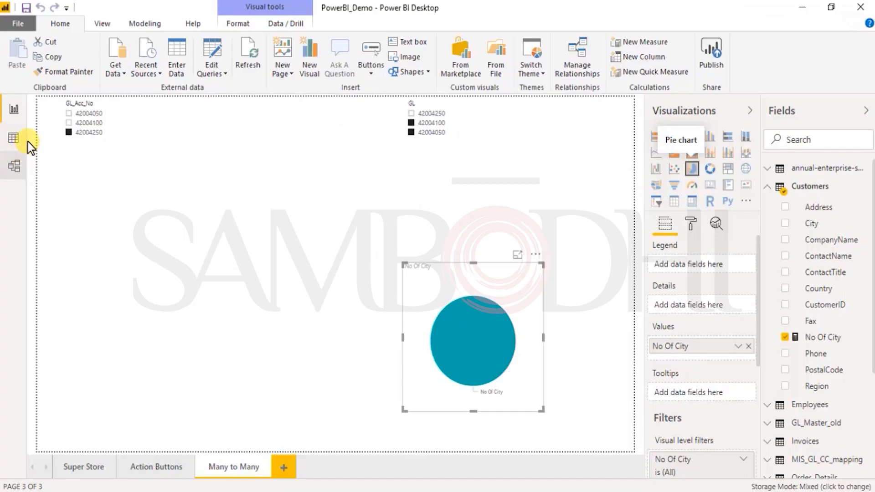
click(15, 167)
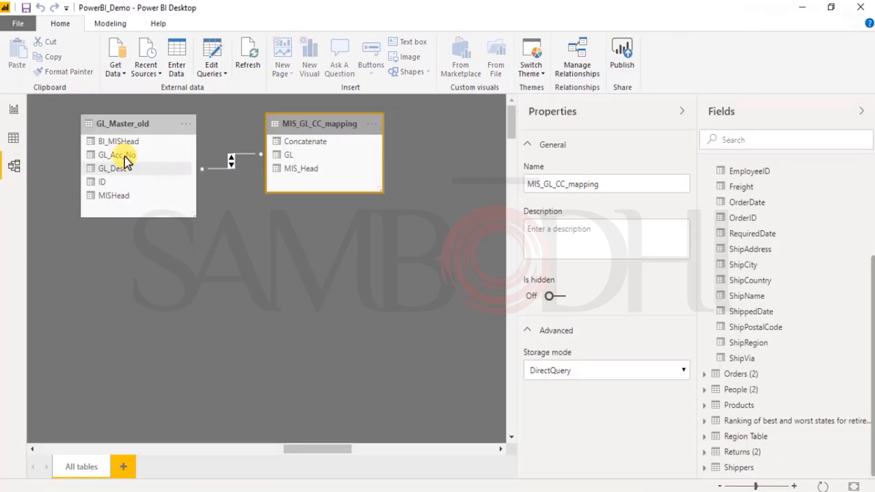
- Select the GL_Master_old table in the model and look through its available storage mode options
click(121, 125)
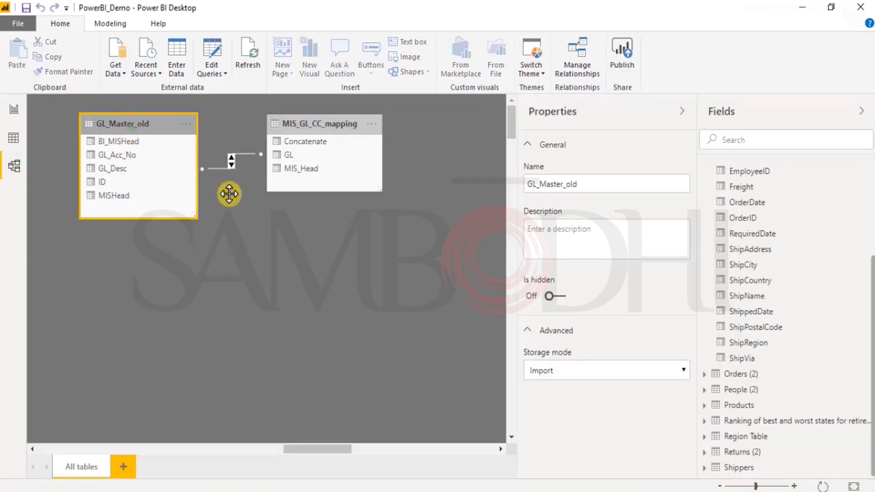
click(565, 371)
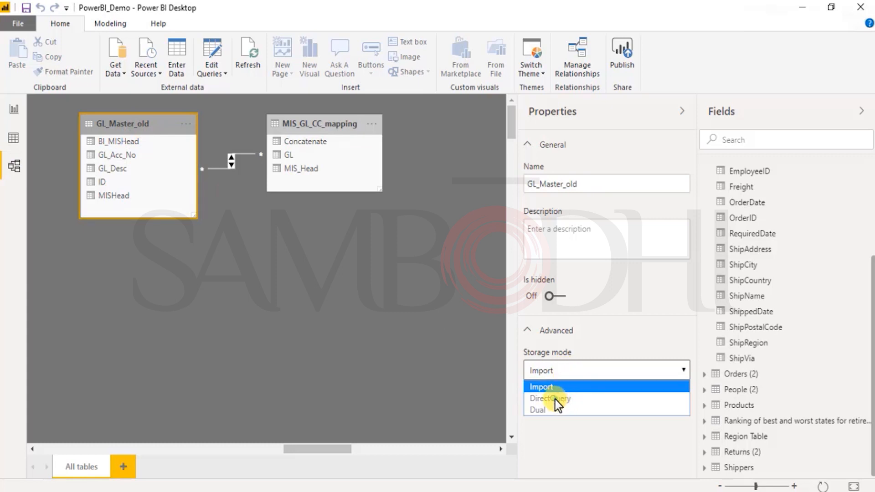
click(605, 328)
click(591, 332)
click(557, 371)
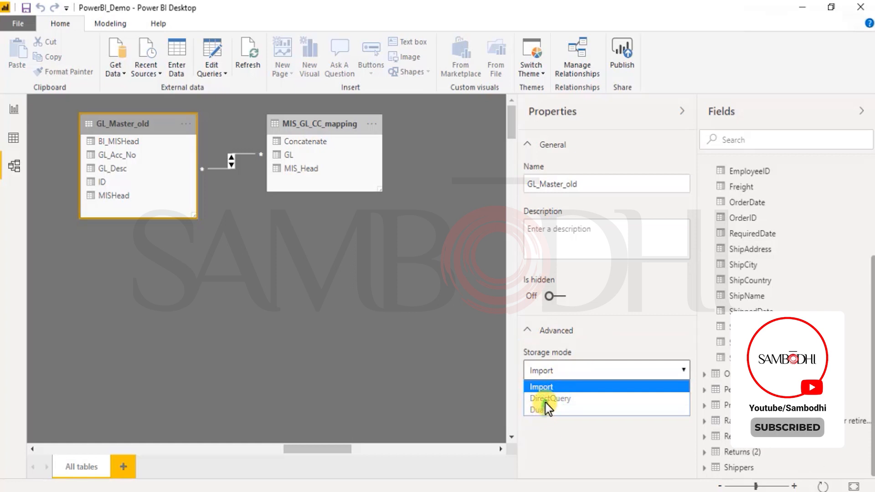
- Try to switch the MIS_GL_CC_mapping table's storage mode to Import, review the listed implications, and cancel the change
click(305, 130)
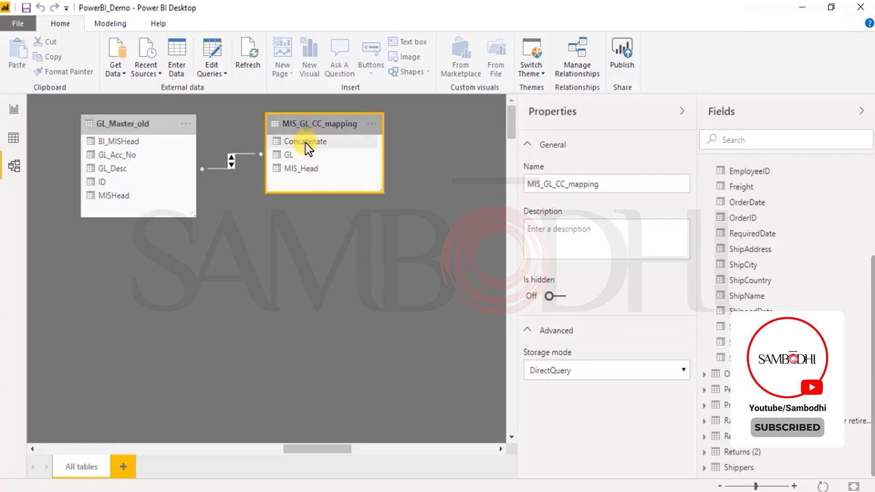
click(605, 367)
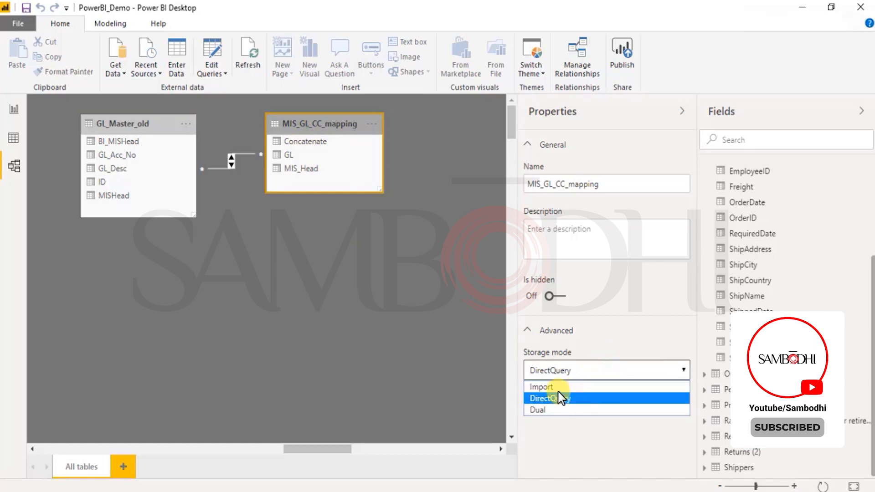
click(543, 387)
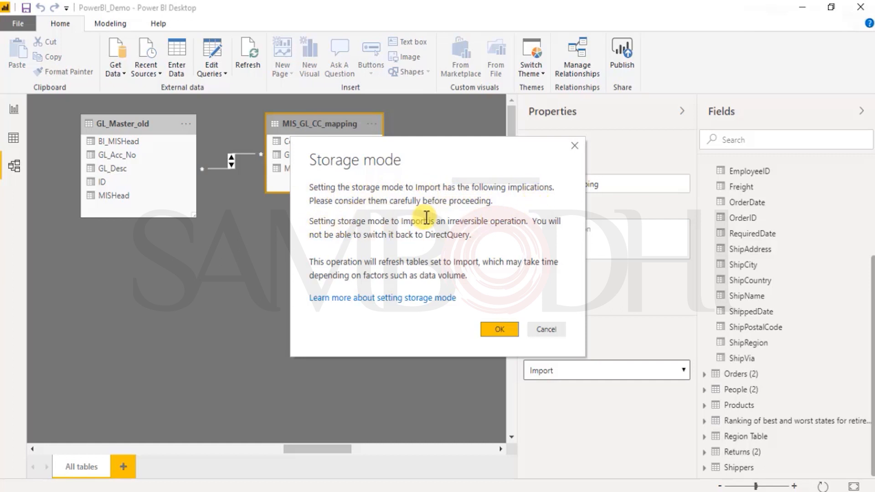
drag(525, 222, 315, 224)
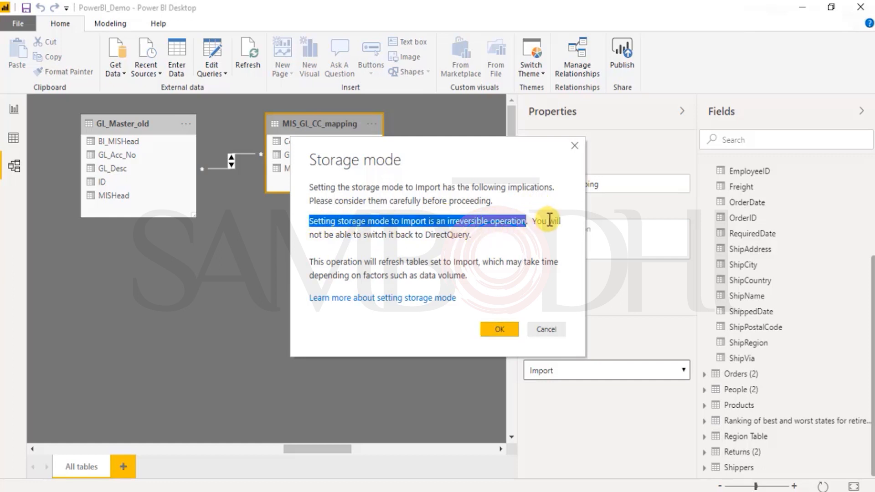
drag(550, 221, 551, 237)
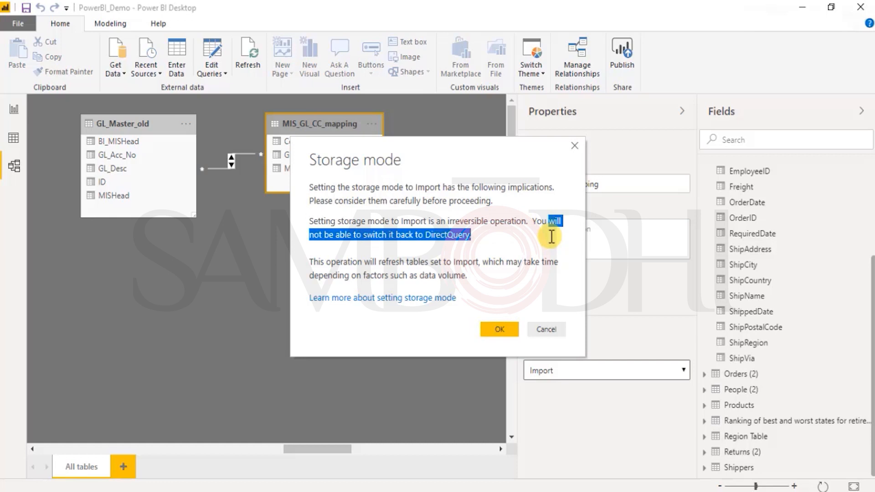
click(522, 236)
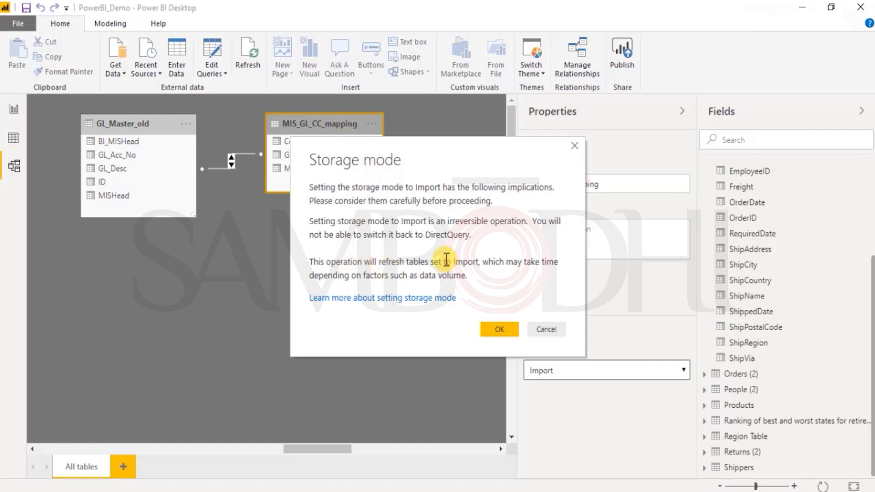
click(546, 331)
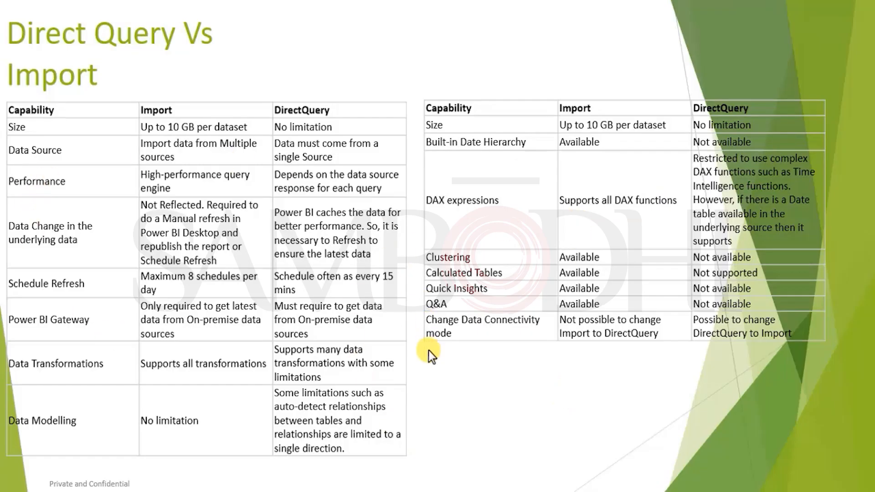
click(431, 374)
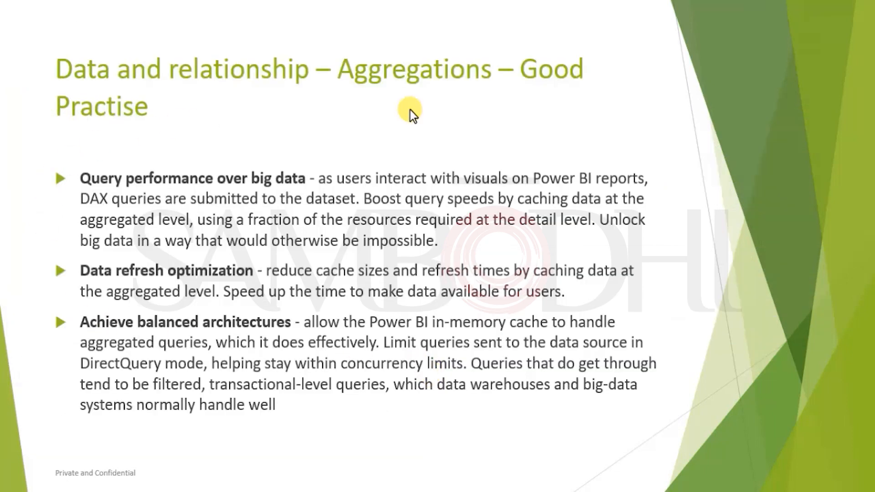